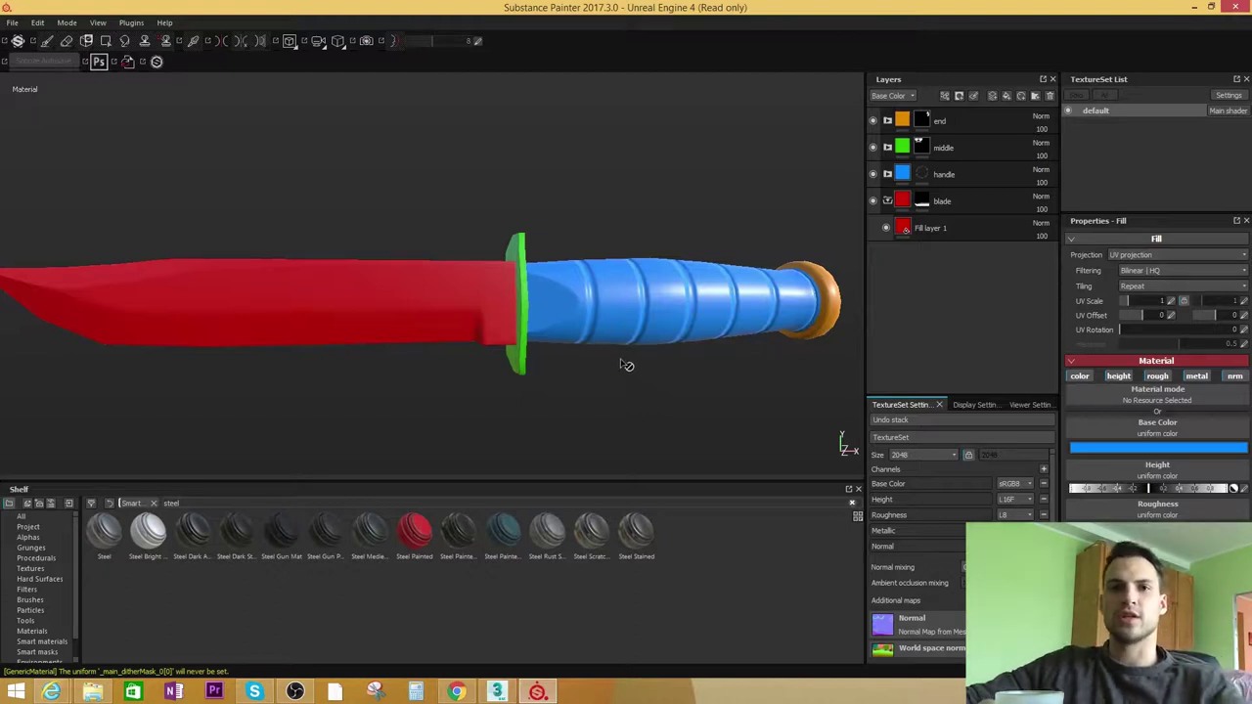
Add the Steel Rust Surface smart material inside the blade folder, above Fill layer 1
{"action": "middle_click_drag", "start_coordinate": [572, 360], "coordinate": [558, 361], "text": "alt"}
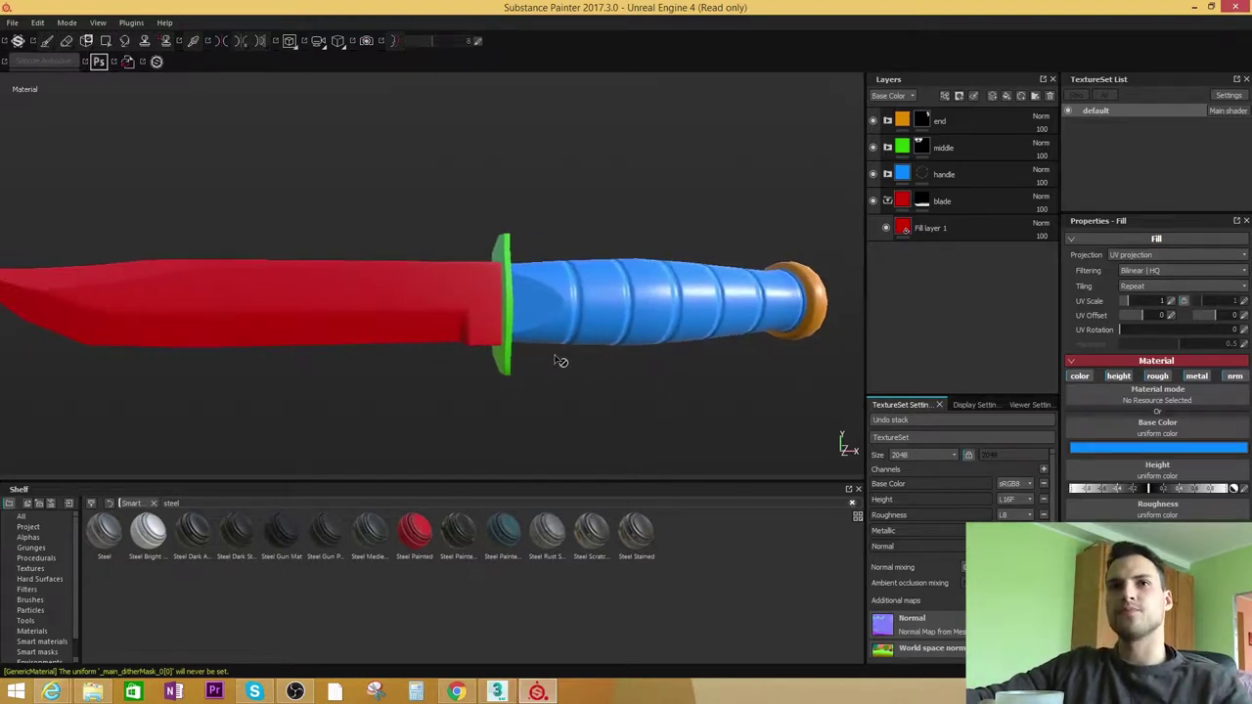
{"action": "right_click_drag", "start_coordinate": [565, 346], "coordinate": [564, 319], "text": "alt"}
{"action": "middle_click_drag", "start_coordinate": [565, 319], "coordinate": [637, 319], "text": "alt"}
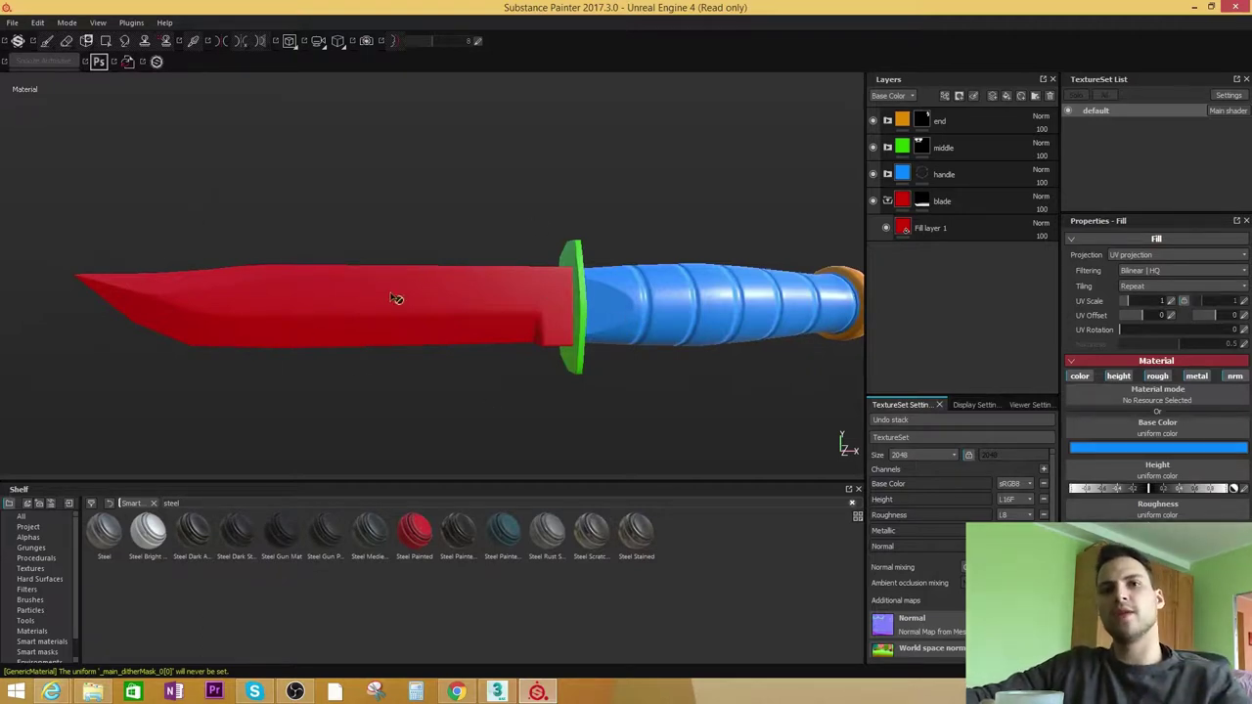
{"action": "left_click_drag", "start_coordinate": [396, 299], "coordinate": [573, 341], "text": "alt"}
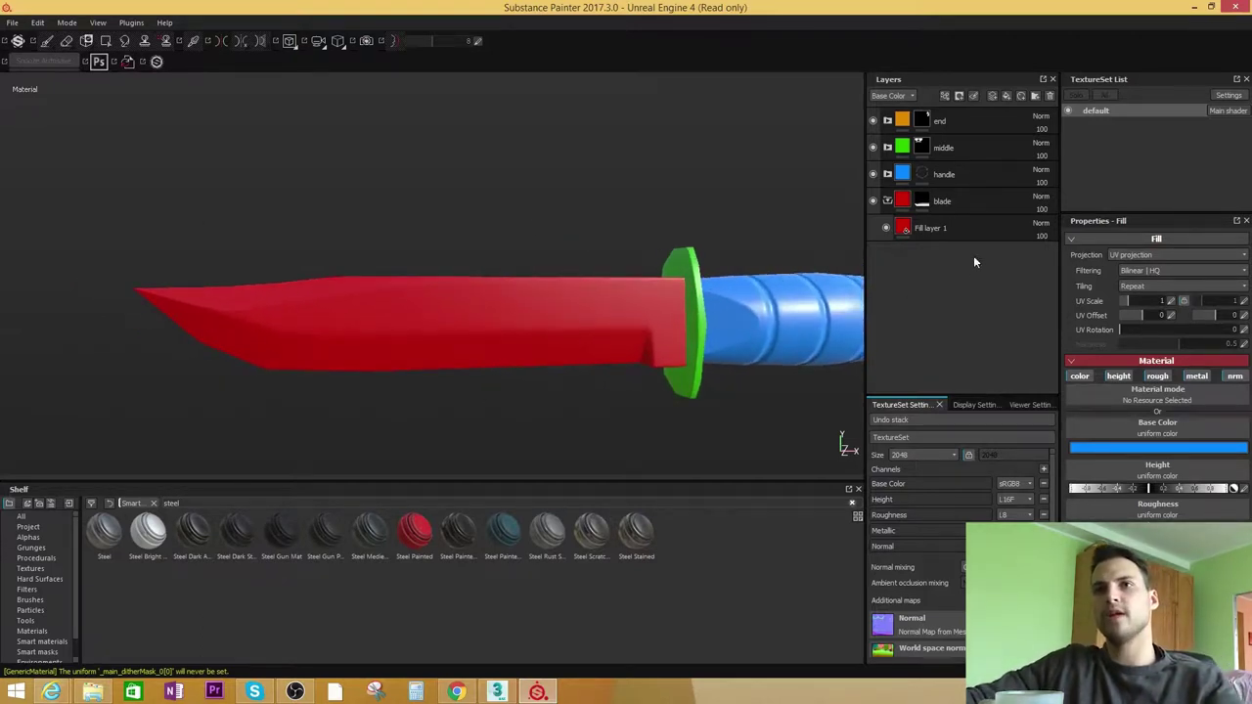
{"action": "left_click", "coordinate": [967, 228]}
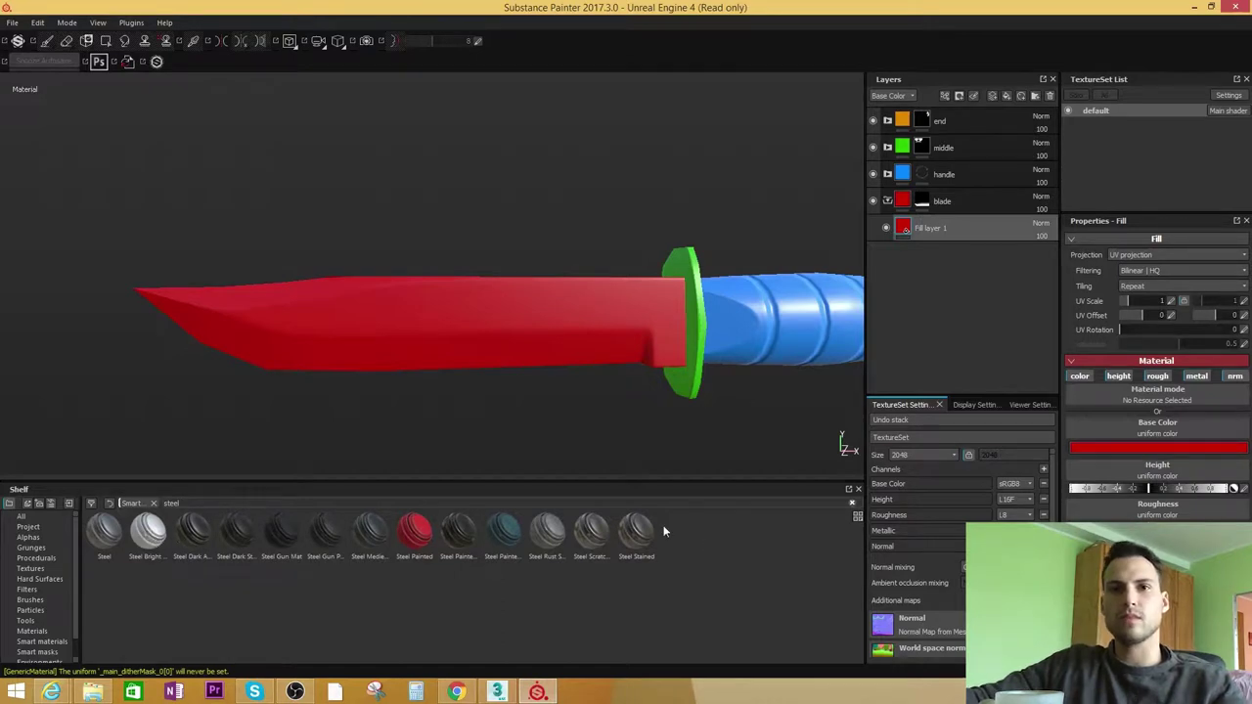
{"action": "mouse_move", "coordinate": [627, 534]}
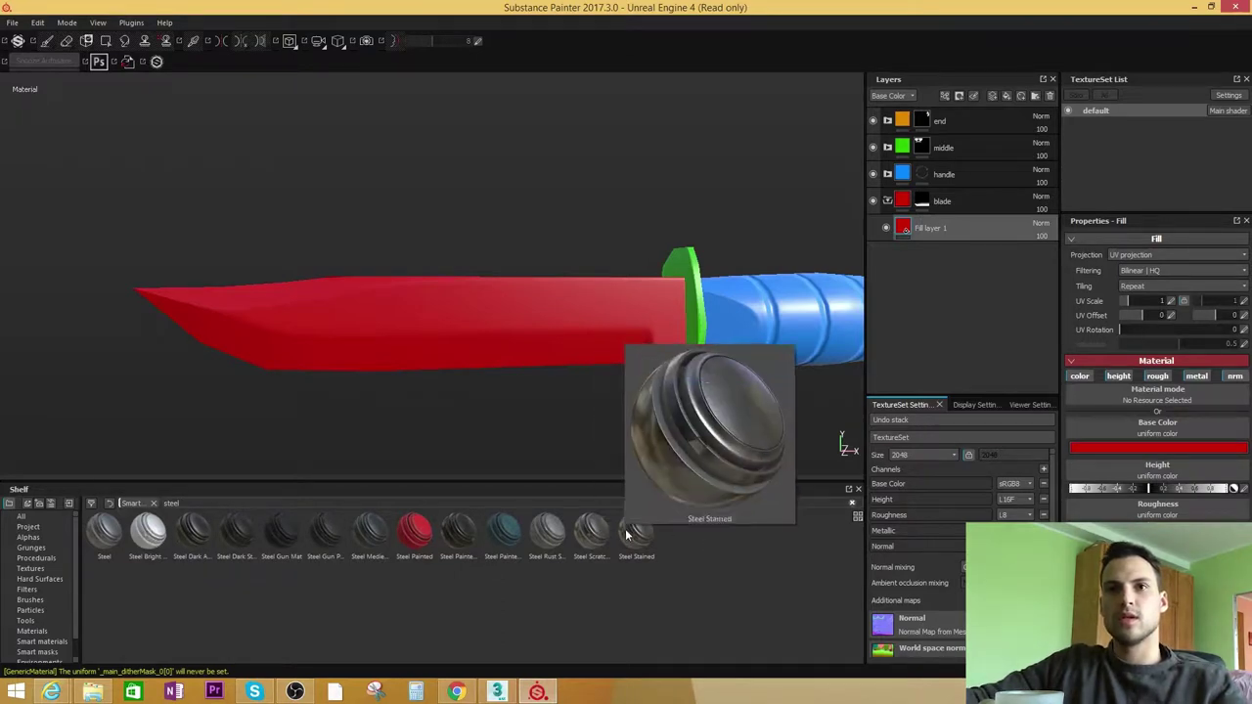
{"action": "mouse_move", "coordinate": [98, 550]}
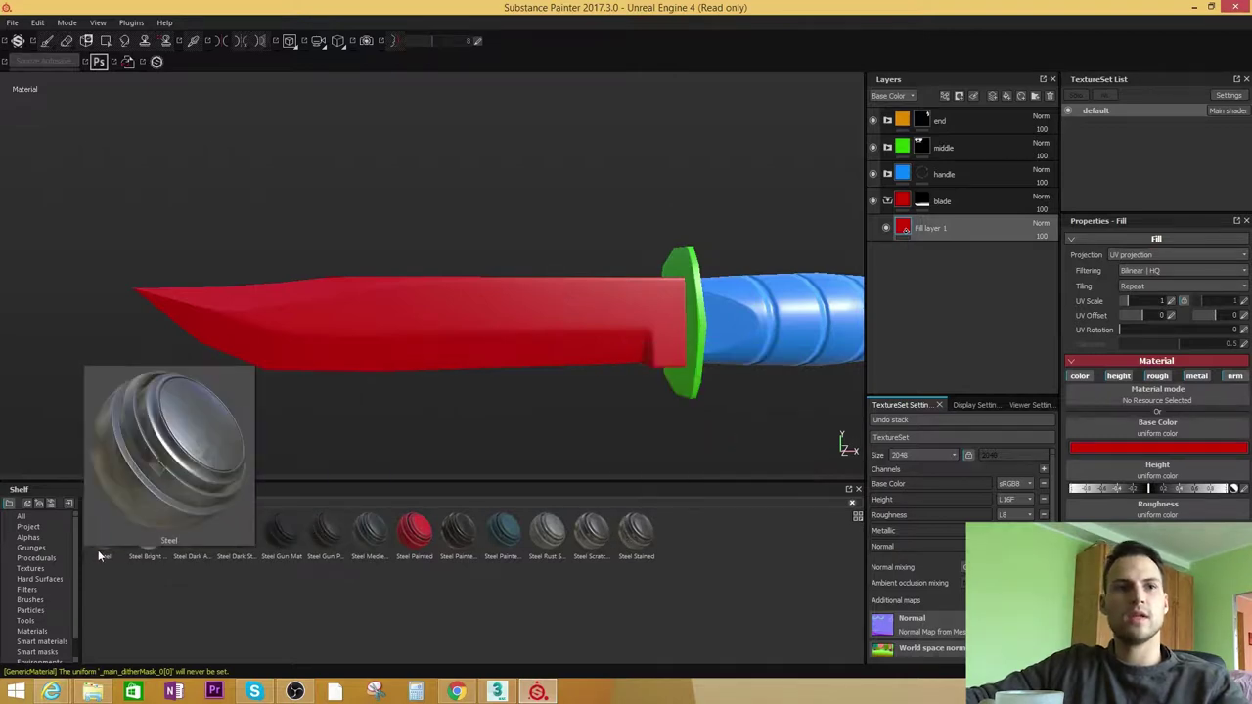
{"action": "mouse_move", "coordinate": [424, 545]}
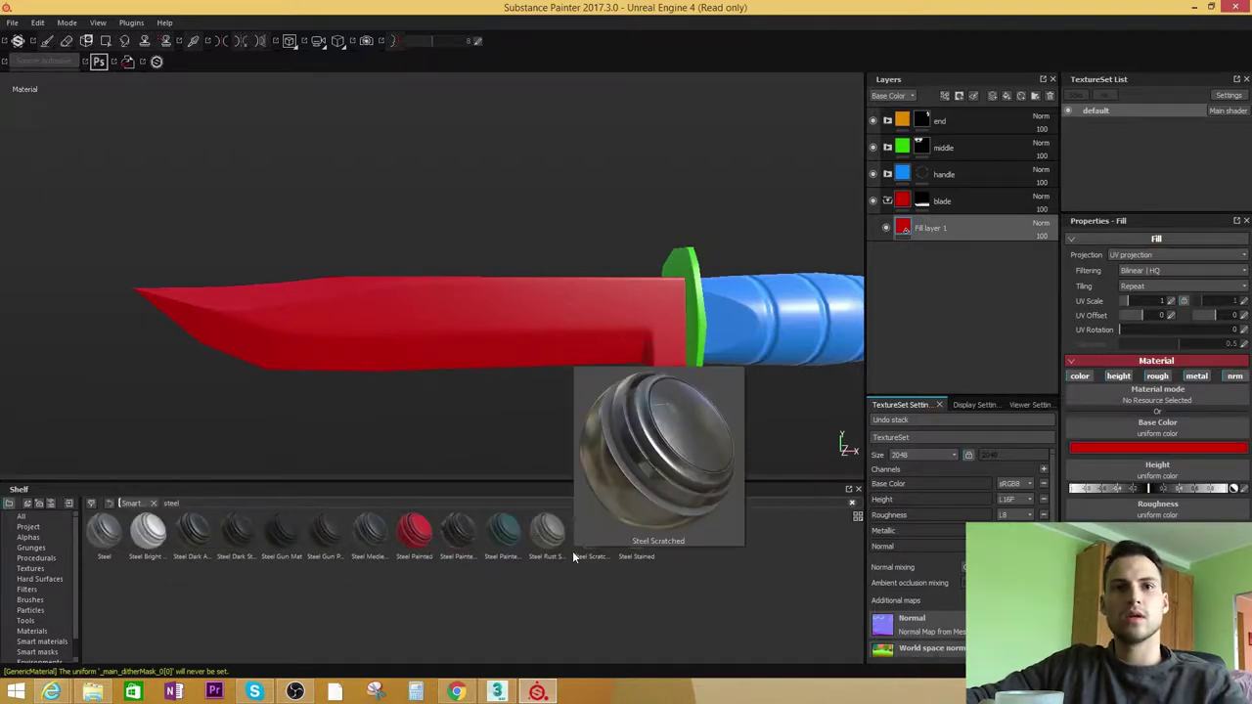
{"action": "left_click_drag", "start_coordinate": [562, 535], "coordinate": [925, 227]}
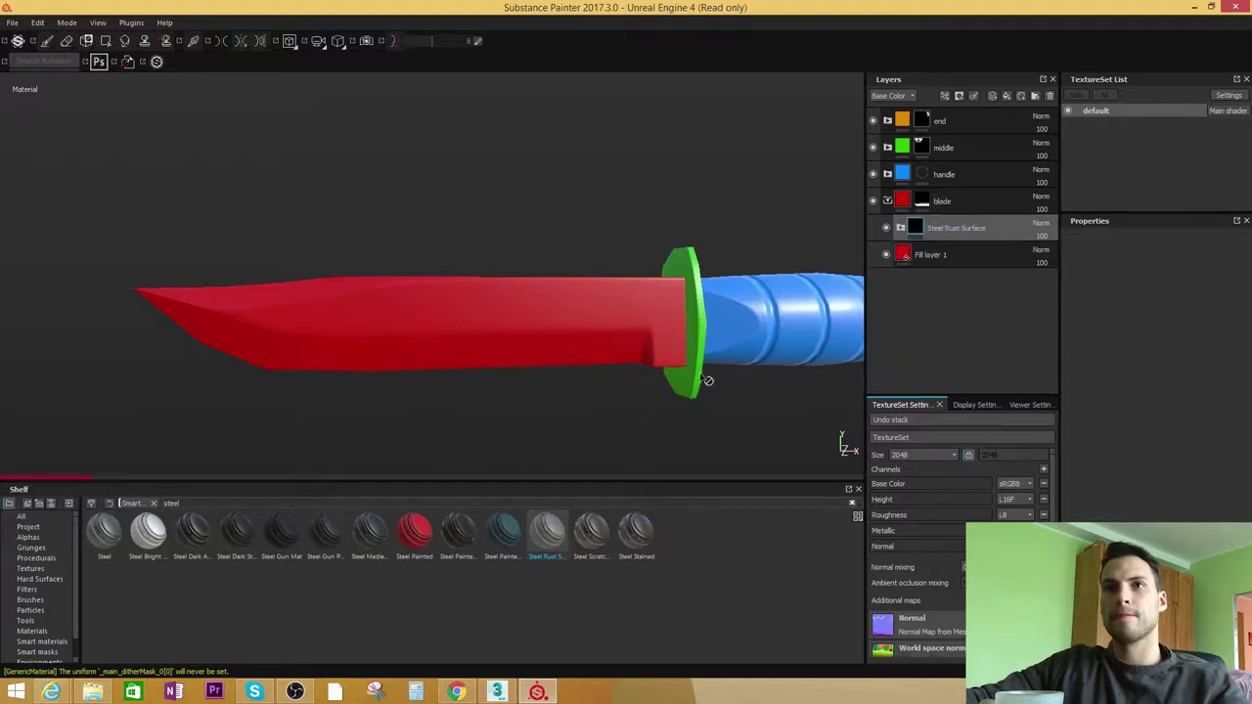
Collapse the blade folder, expand the handle folder and select its Fill layer 2
{"action": "left_click_drag", "start_coordinate": [636, 306], "coordinate": [560, 341], "text": "alt"}
{"action": "right_click_drag", "start_coordinate": [560, 341], "coordinate": [540, 380], "text": "shift"}
{"action": "mouse_move", "coordinate": [615, 378]}
{"action": "left_mouse_down", "text": "alt"}
{"action": "mouse_move", "coordinate": [590, 344]}
{"action": "mouse_move", "coordinate": [578, 439]}
{"action": "mouse_move", "coordinate": [592, 395]}
{"action": "mouse_move", "coordinate": [512, 397]}
{"action": "mouse_move", "coordinate": [517, 363]}
{"action": "mouse_move", "coordinate": [525, 411]}
{"action": "mouse_move", "coordinate": [559, 351]}
{"action": "mouse_move", "coordinate": [587, 385]}
{"action": "mouse_move", "coordinate": [596, 335]}
{"action": "mouse_move", "coordinate": [418, 261]}
{"action": "left_mouse_up", "text": "alt"}
{"action": "left_click_drag", "start_coordinate": [520, 322], "coordinate": [243, 300], "text": "alt"}
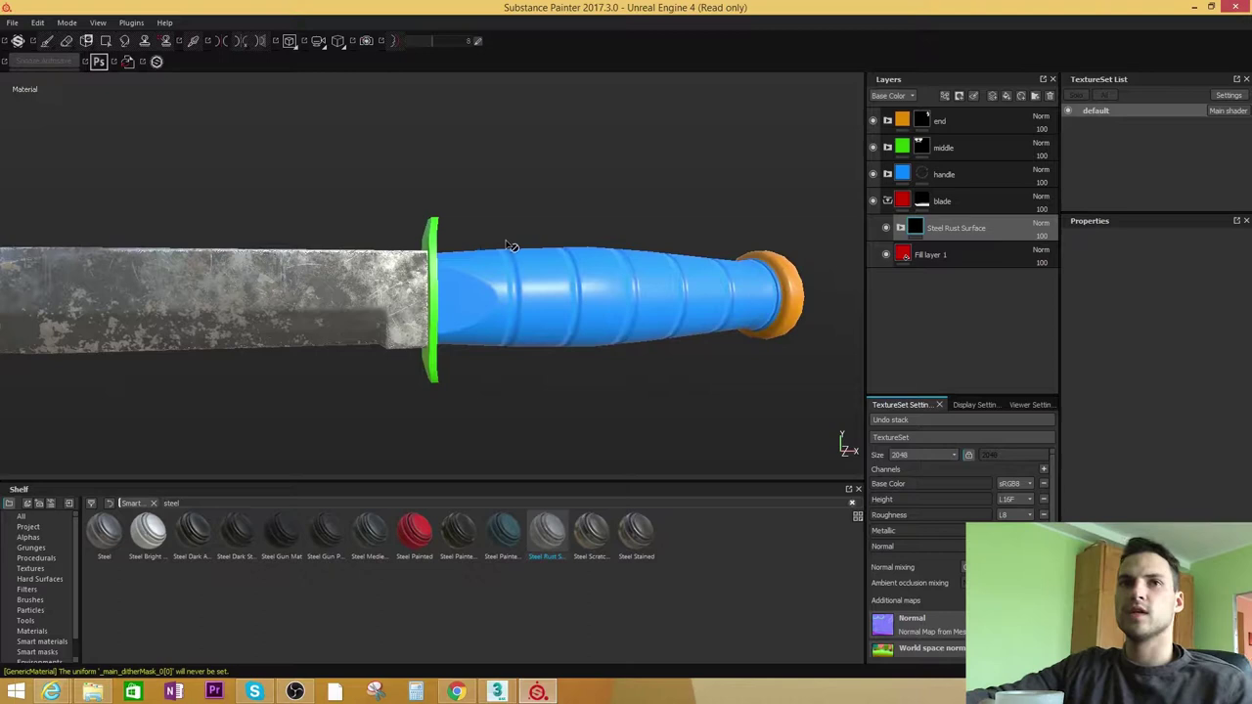
{"action": "left_click_drag", "start_coordinate": [509, 242], "coordinate": [459, 229], "text": "alt"}
{"action": "left_click_drag", "start_coordinate": [481, 355], "coordinate": [490, 310], "text": "alt"}
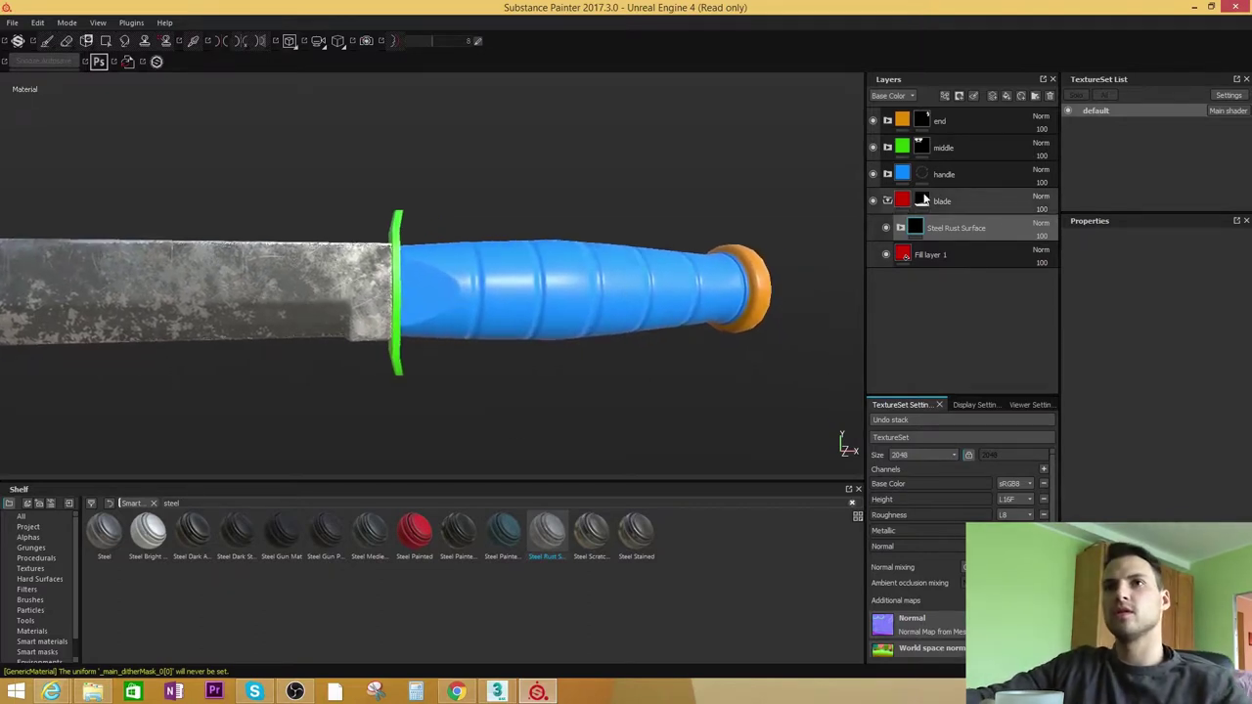
{"action": "left_click", "coordinate": [887, 201]}
{"action": "left_click", "coordinate": [888, 175]}
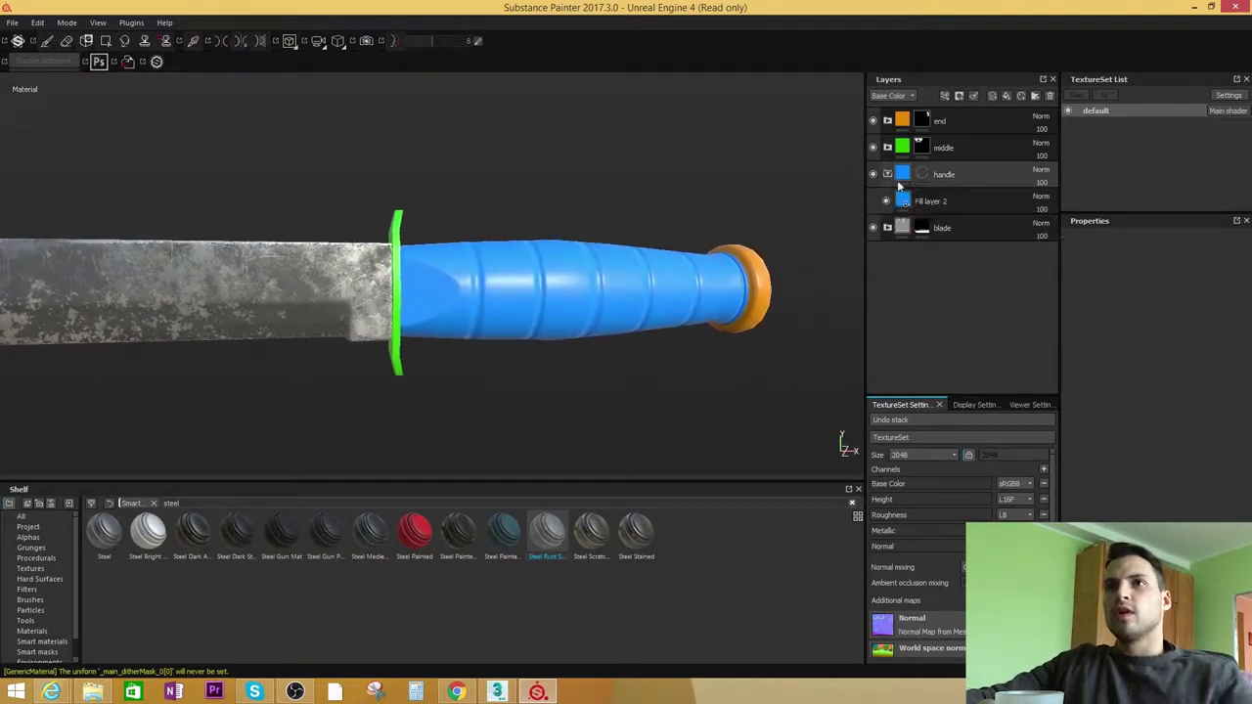
{"action": "left_click", "coordinate": [943, 200]}
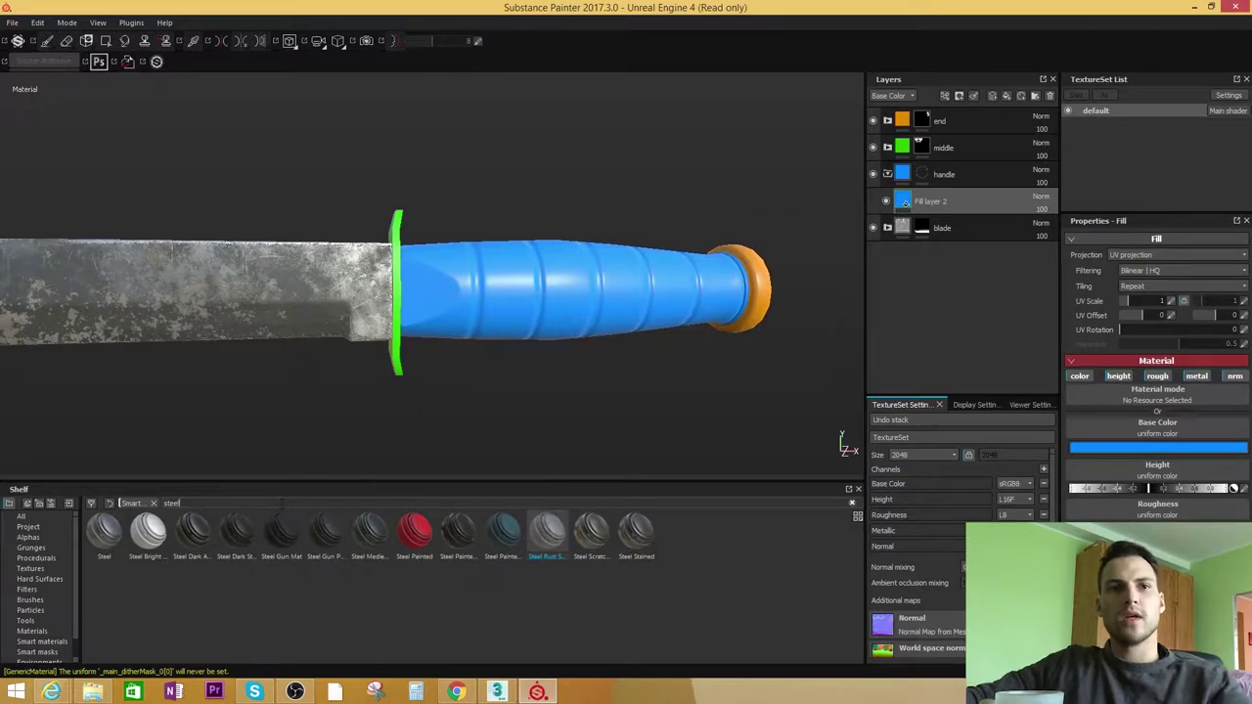
Search the shelf for "rubb" and add the Rubber Dry smart material above Fill layer 2 in the handle folder
{"action": "key", "text": "BackSpace"}
{"action": "key", "text": "BackSpace"}
{"action": "key", "text": "BackSpace"}
{"action": "key", "text": "BackSpace"}
{"action": "key", "text": "BackSpace"}
{"action": "type", "text": "rubb"}
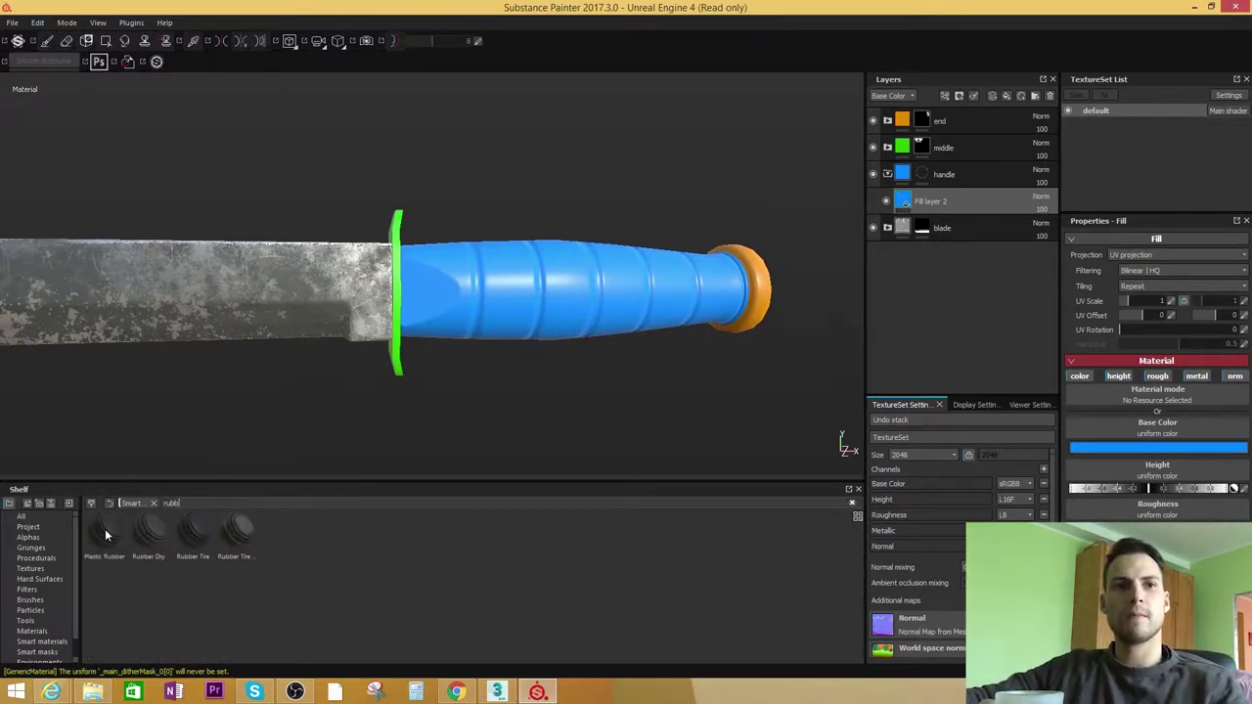
{"action": "mouse_move", "coordinate": [105, 534]}
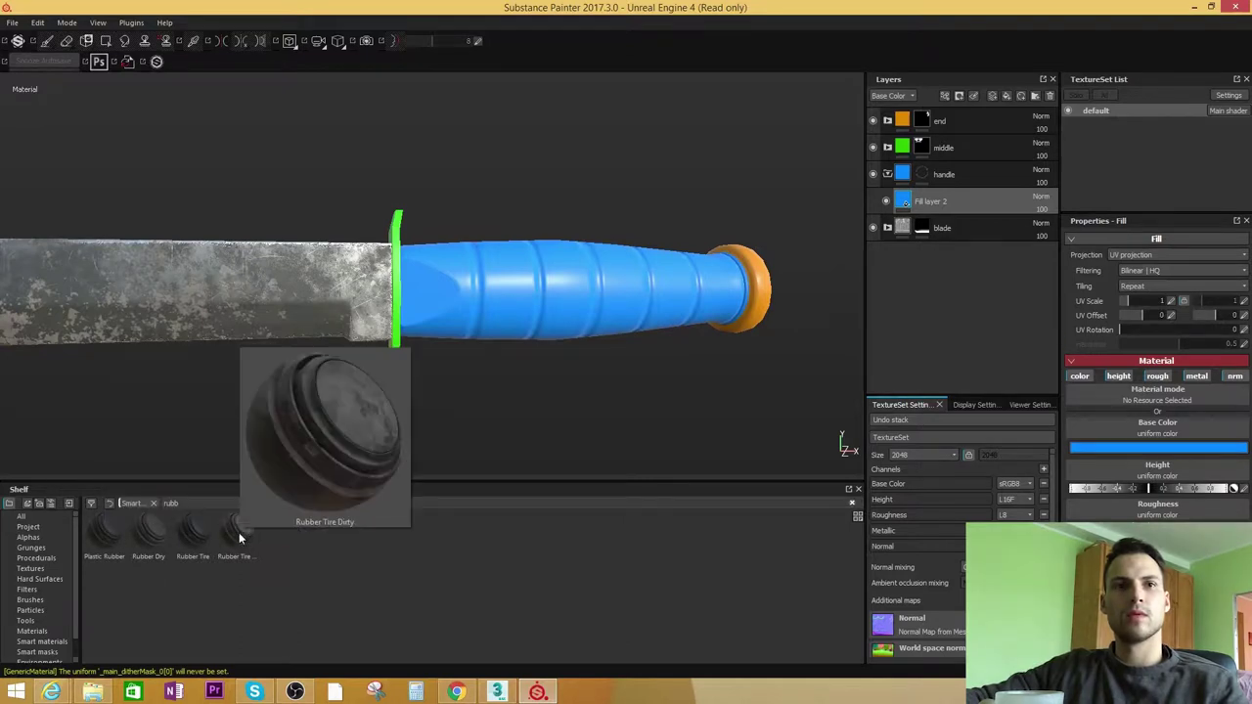
{"action": "left_click", "coordinate": [142, 537]}
{"action": "left_click_drag", "start_coordinate": [154, 539], "coordinate": [963, 192]}
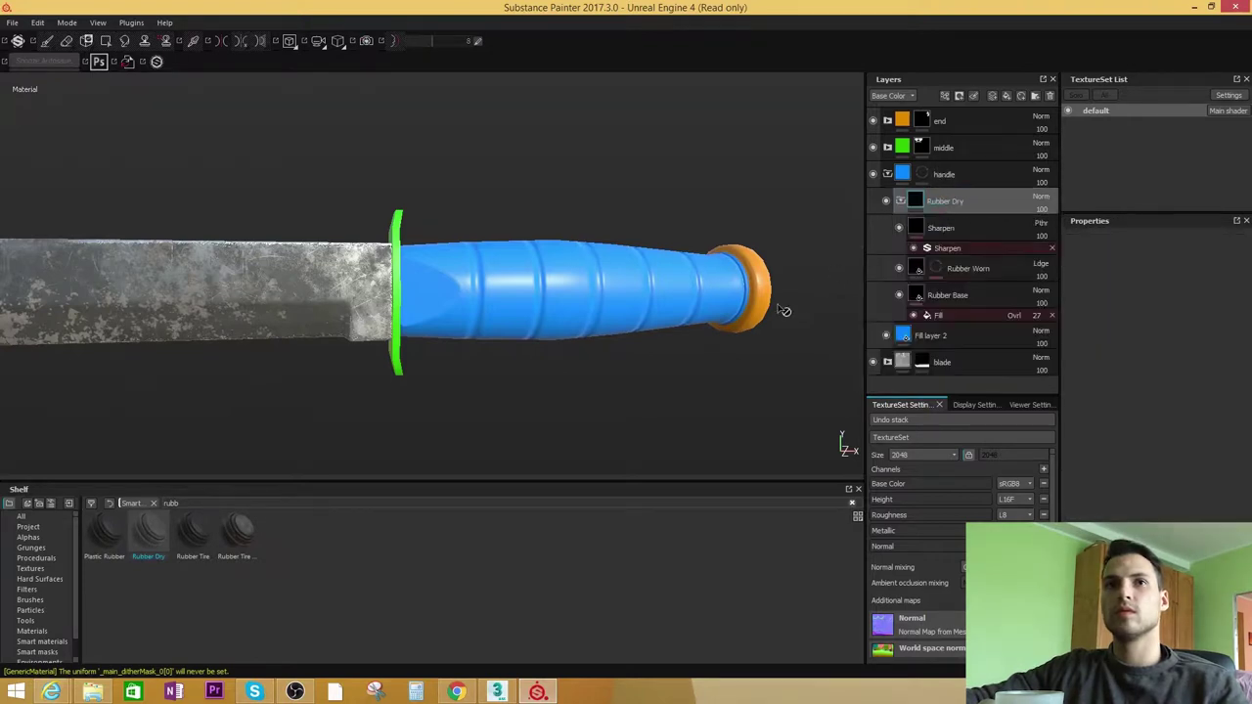
Collapse the Rubber Dry group and handle folder, and expand the Steel Rust Surface group inside the blade folder
{"action": "left_click_drag", "start_coordinate": [673, 340], "coordinate": [596, 313], "text": "alt"}
{"action": "left_click_drag", "start_coordinate": [524, 290], "coordinate": [710, 249], "text": "alt"}
{"action": "left_click", "coordinate": [900, 201]}
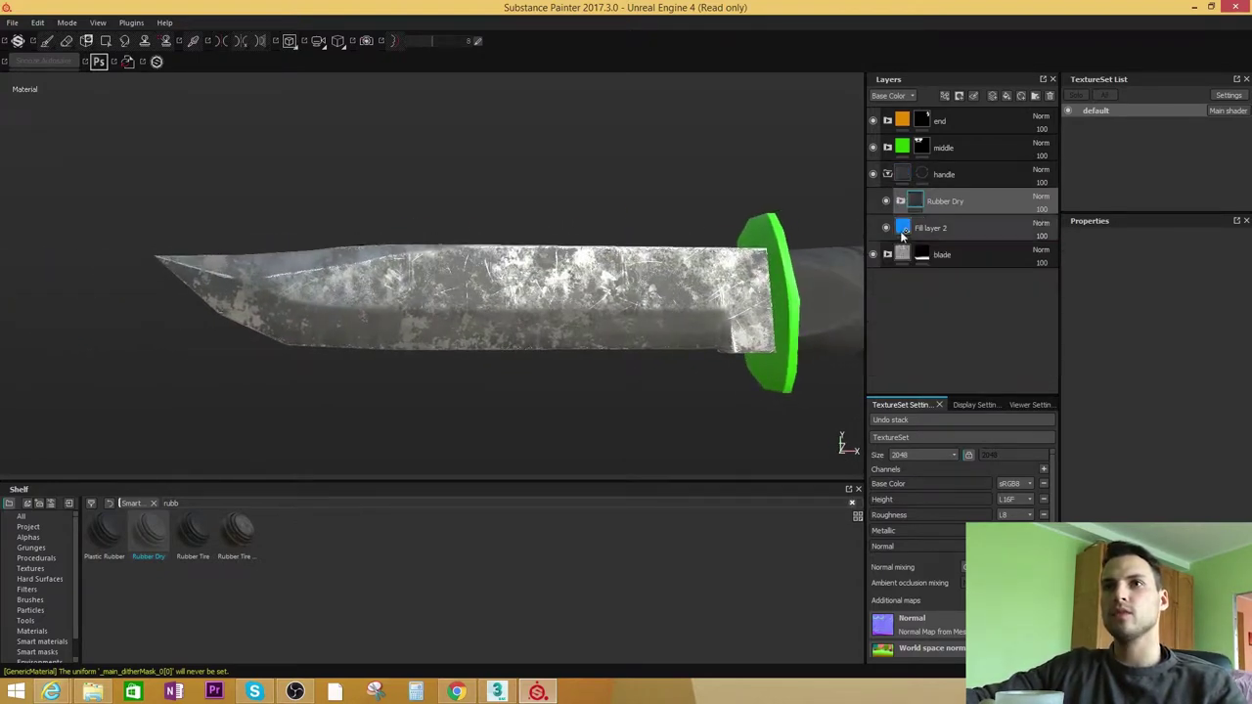
{"action": "left_click", "coordinate": [887, 174]}
{"action": "left_click", "coordinate": [887, 201]}
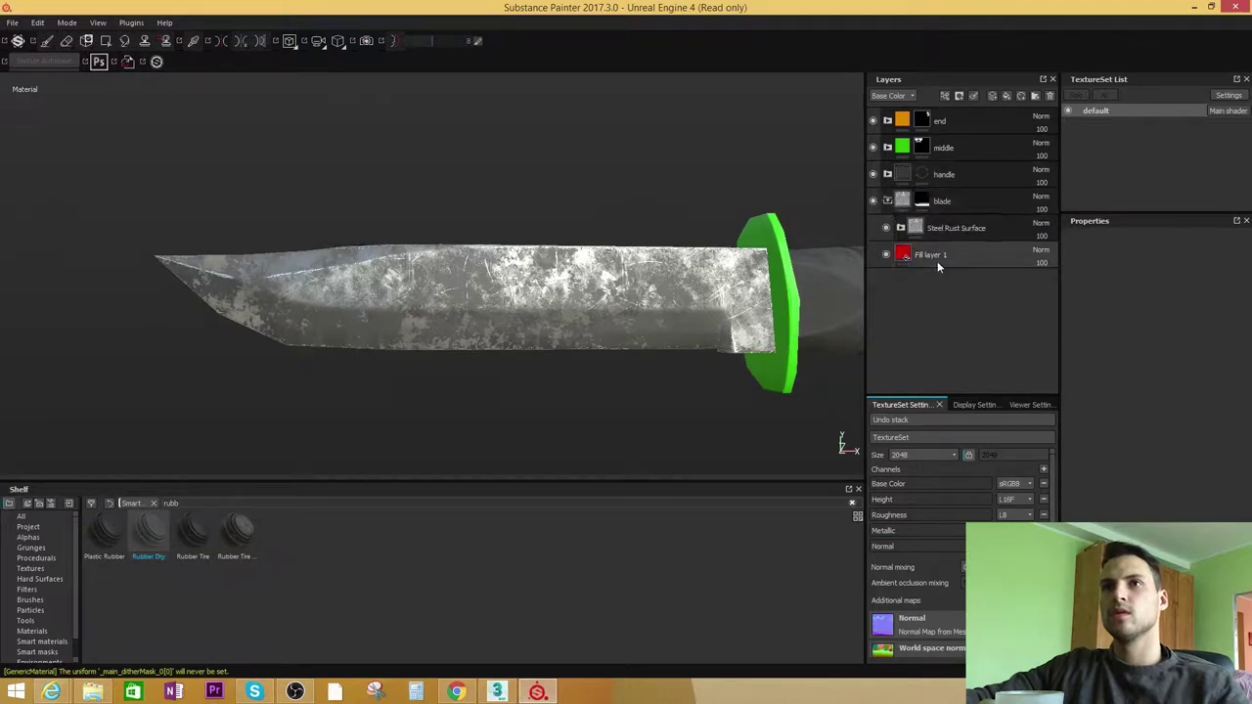
{"action": "left_click_drag", "start_coordinate": [626, 313], "coordinate": [590, 299], "text": "alt"}
{"action": "left_click", "coordinate": [901, 228]}
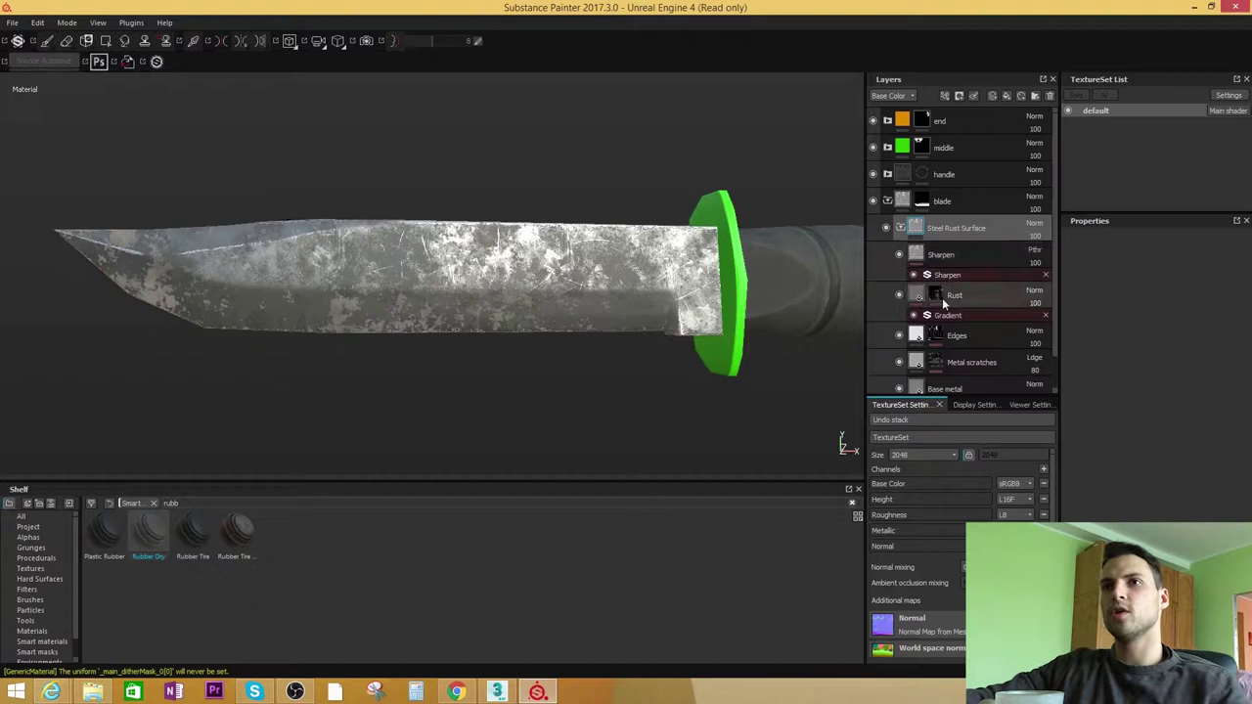
Set the grunge fill in the Metal scratches mask to UV scale 1.92 and UV rotation 11.93
{"action": "left_click_drag", "start_coordinate": [1058, 262], "coordinate": [1054, 298]}
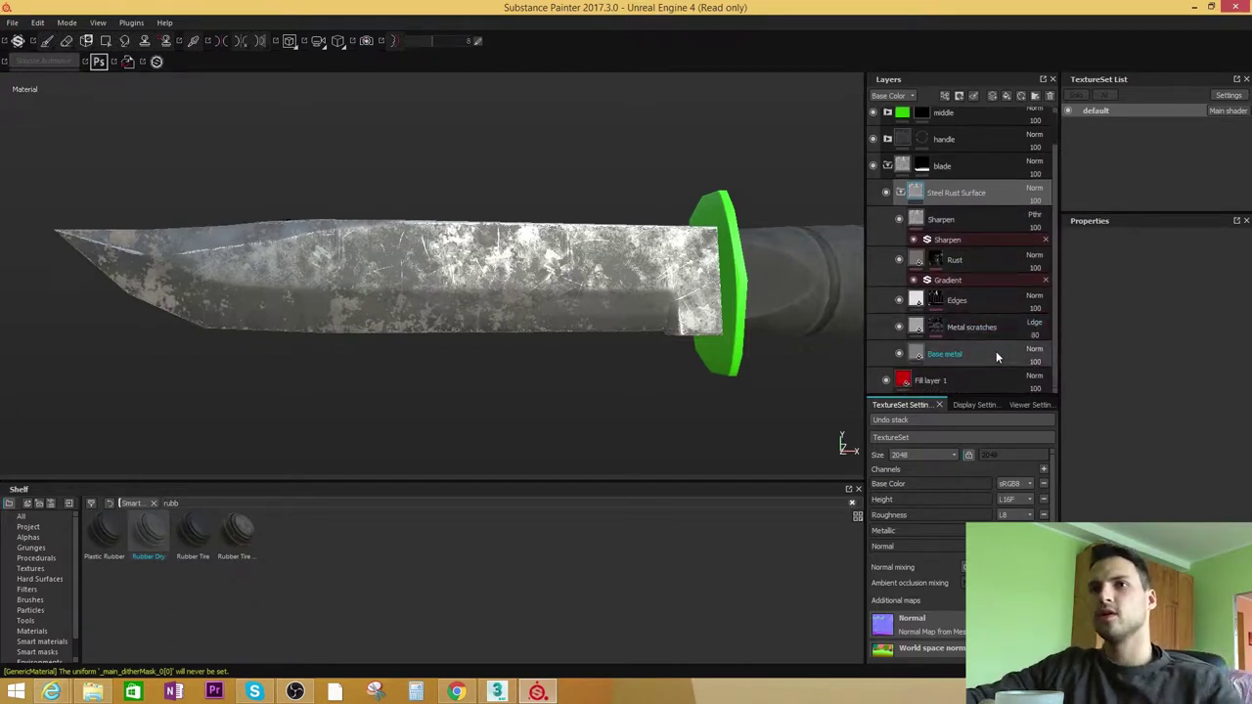
{"action": "left_click", "coordinate": [971, 350]}
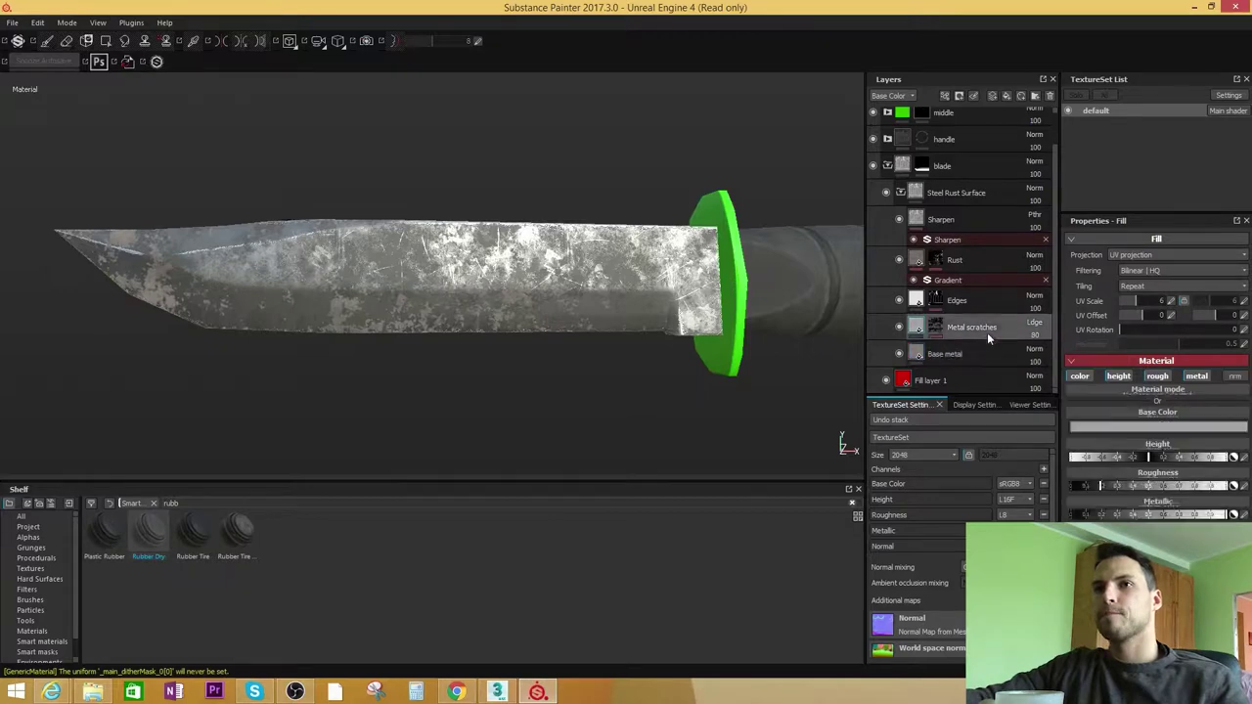
{"action": "left_click", "coordinate": [936, 328]}
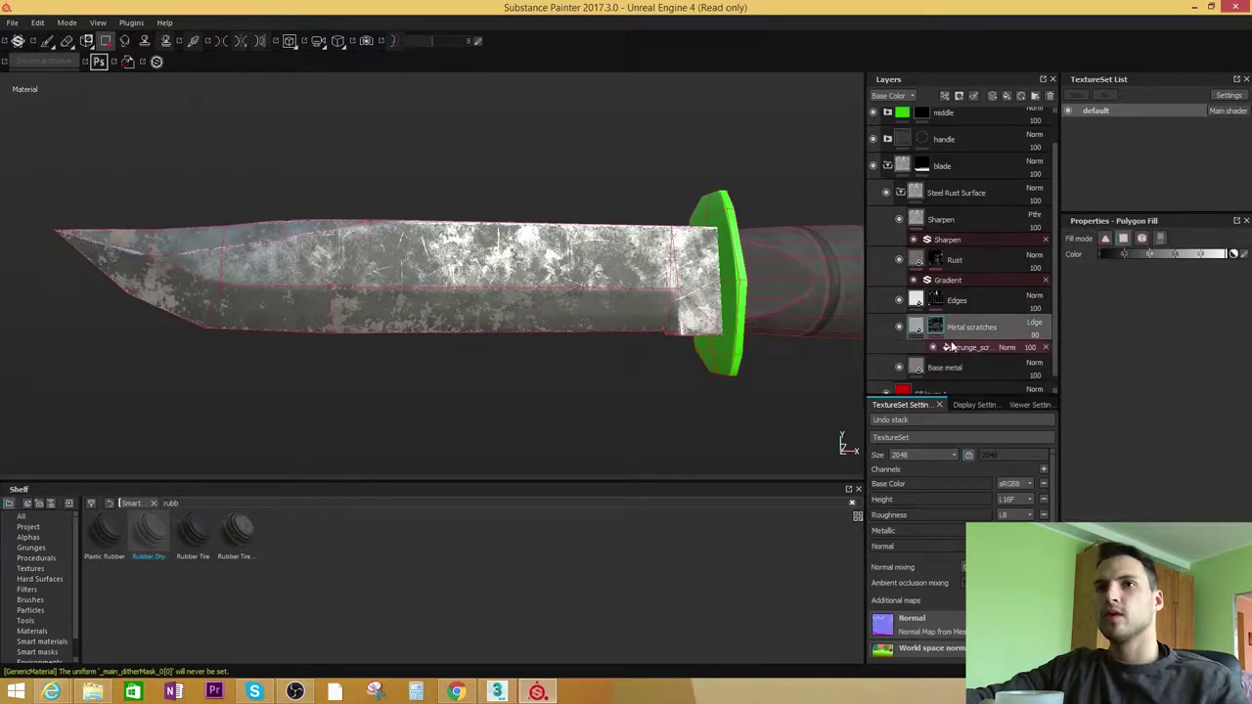
{"action": "left_click", "coordinate": [964, 347]}
{"action": "scroll", "coordinate": [593, 315], "scroll_direction": "up", "scroll_amount": 2}
{"action": "middle_click_drag", "start_coordinate": [581, 334], "coordinate": [655, 341], "text": "alt"}
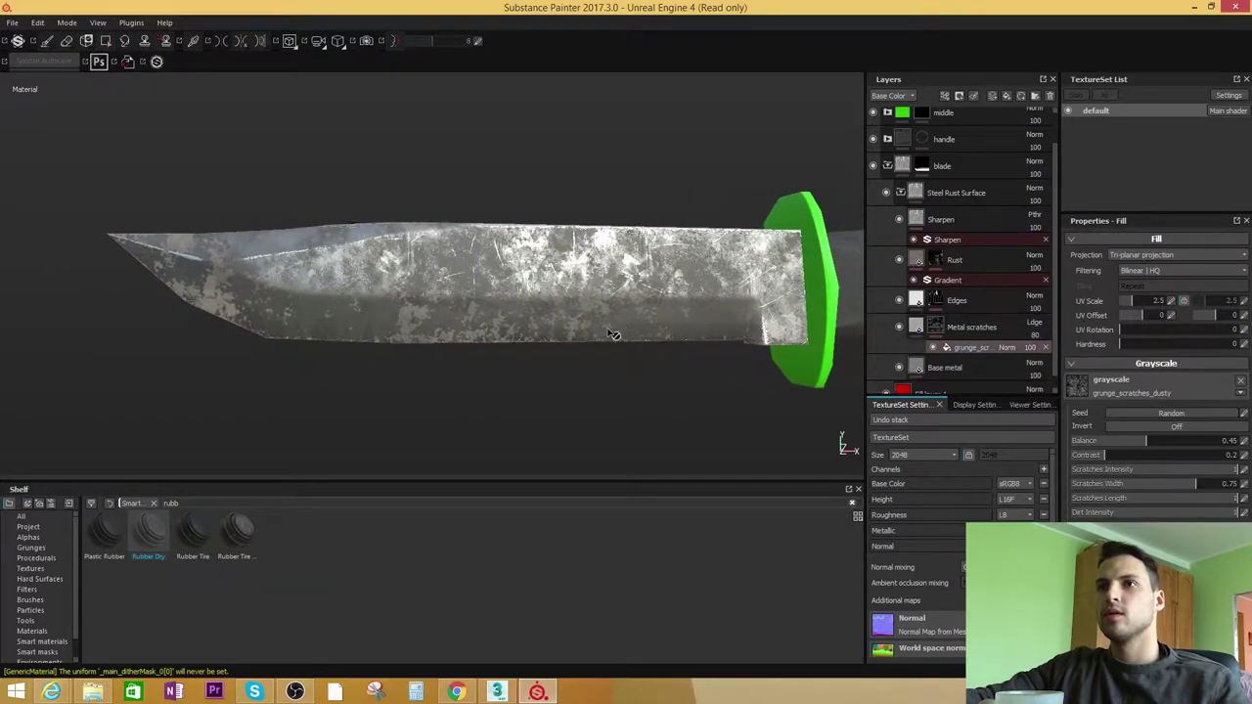
{"action": "left_click_drag", "start_coordinate": [611, 334], "coordinate": [644, 305], "text": "alt"}
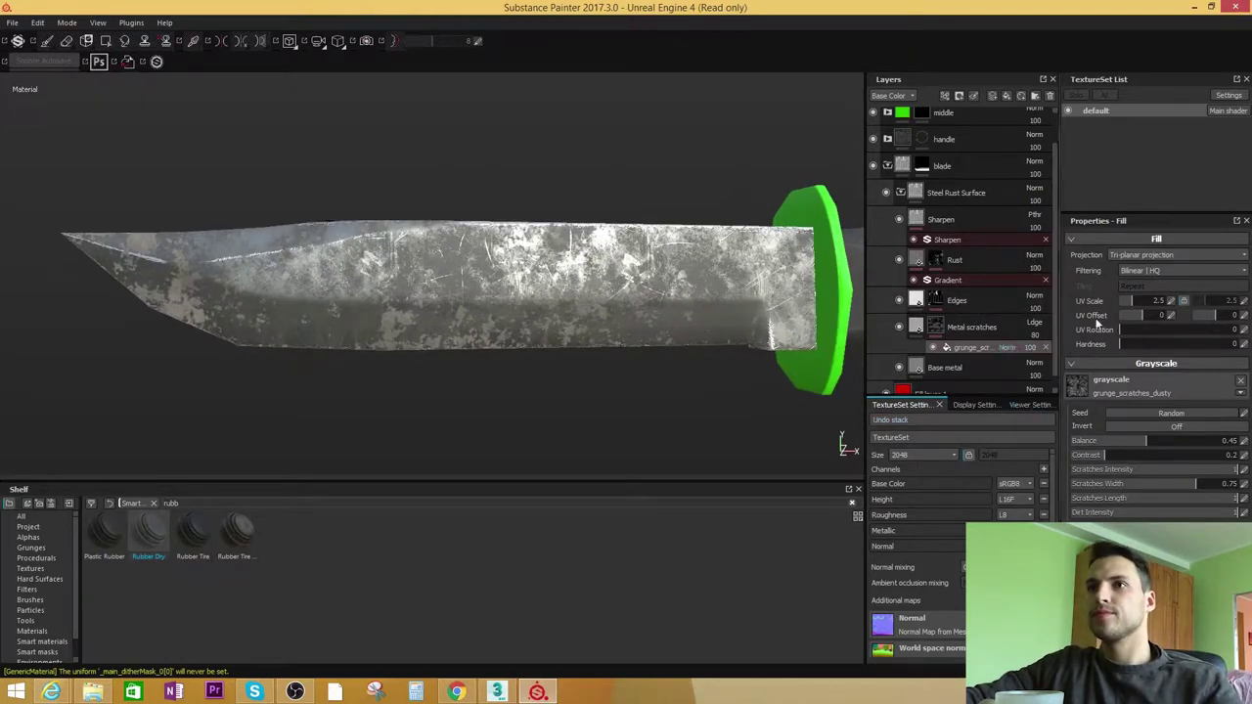
{"action": "left_click_drag", "start_coordinate": [1140, 305], "coordinate": [1130, 303]}
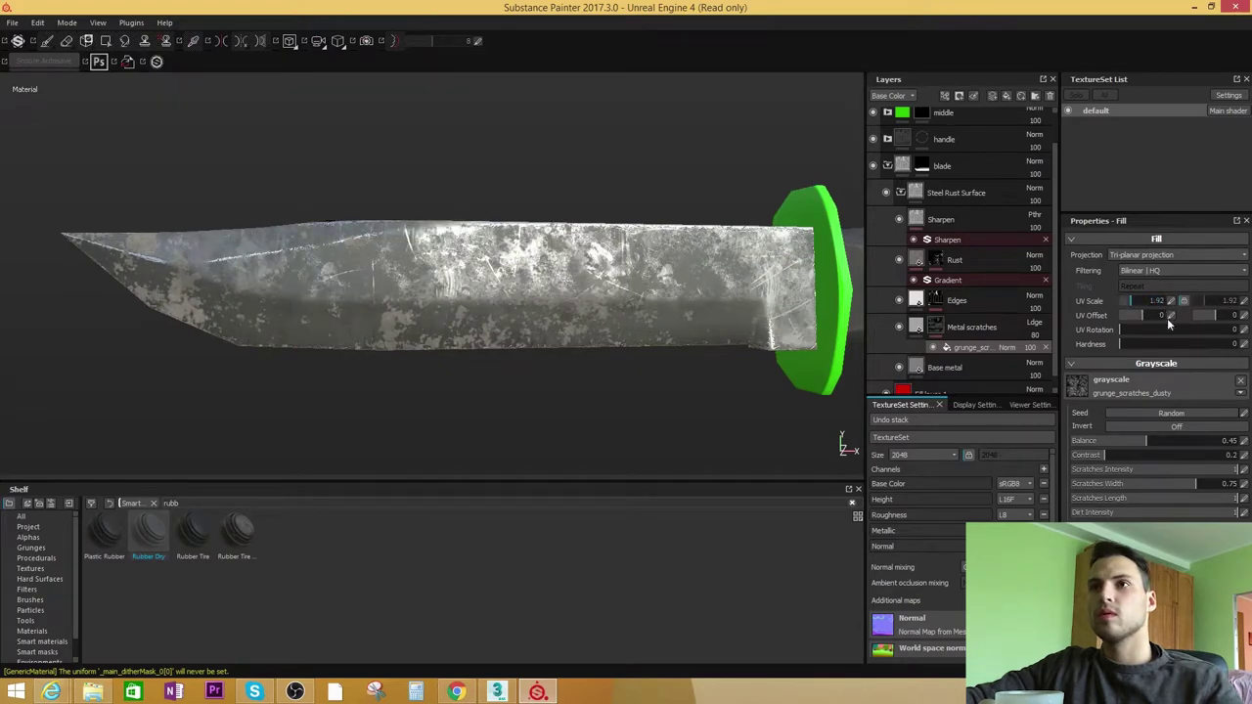
{"action": "left_click_drag", "start_coordinate": [1130, 335], "coordinate": [1124, 335]}
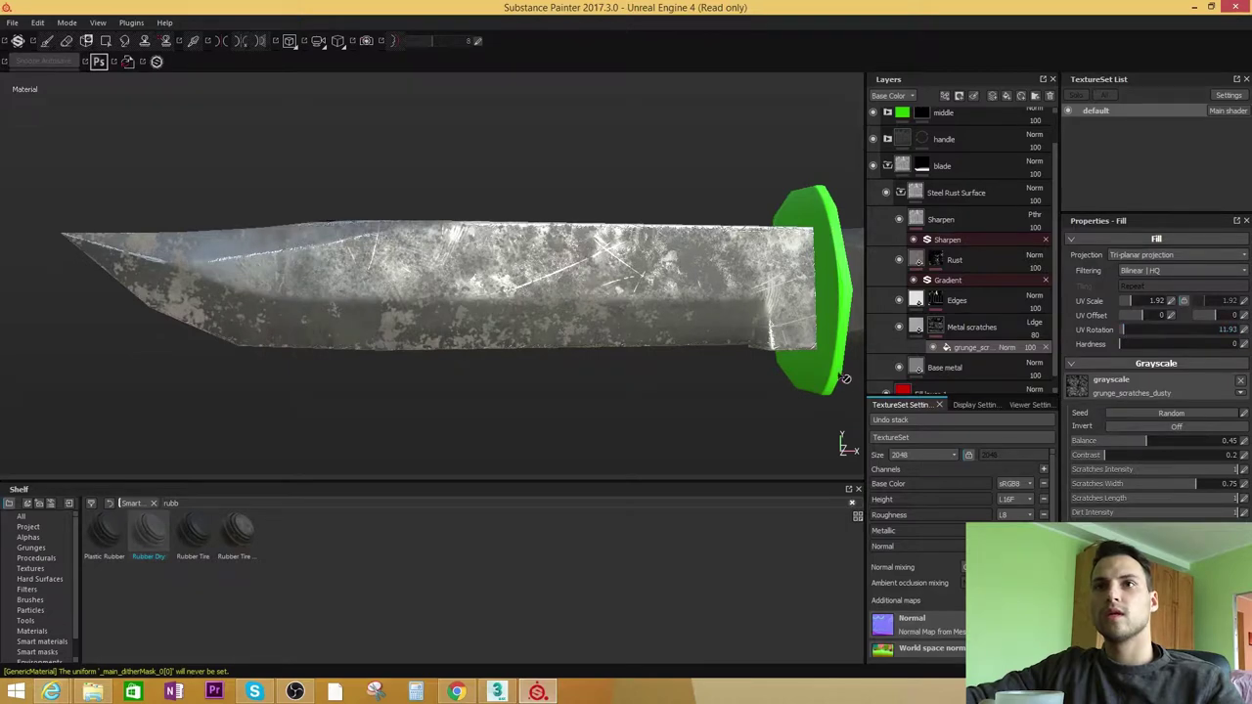
Set the Level of the edge damage generator in the Edges layer's mask to 0.59
{"action": "left_click", "coordinate": [936, 301]}
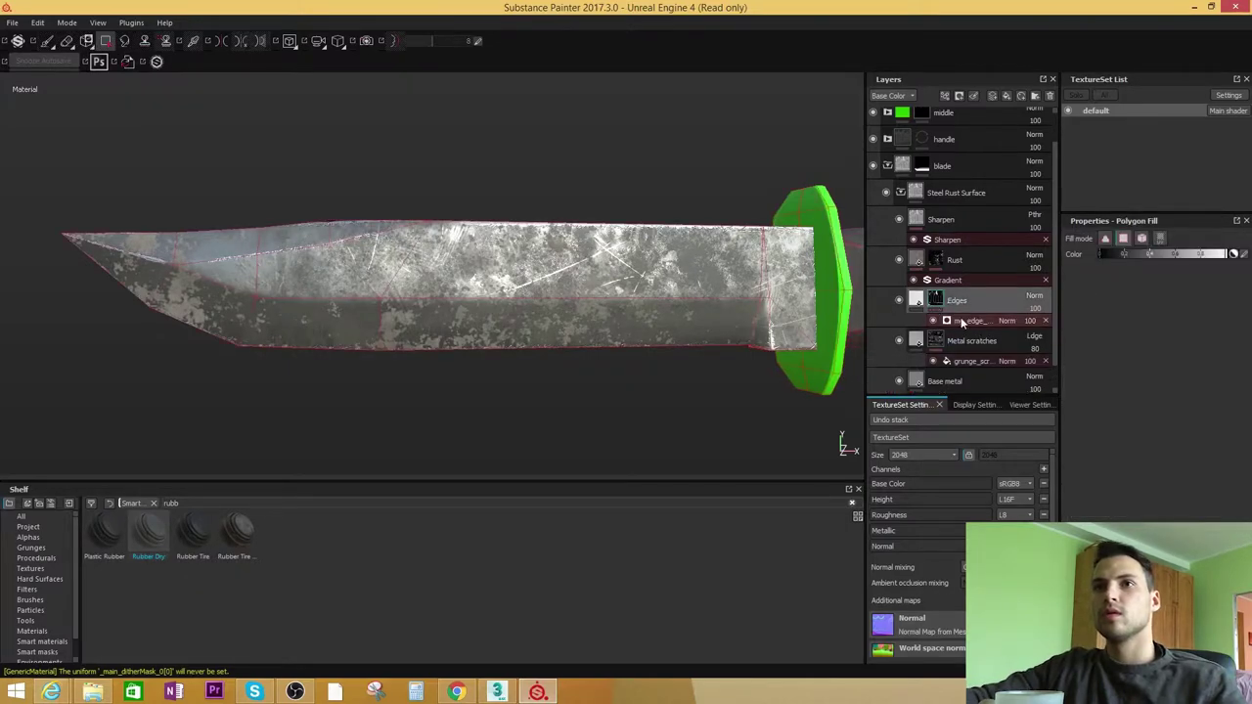
{"action": "left_click", "coordinate": [964, 321]}
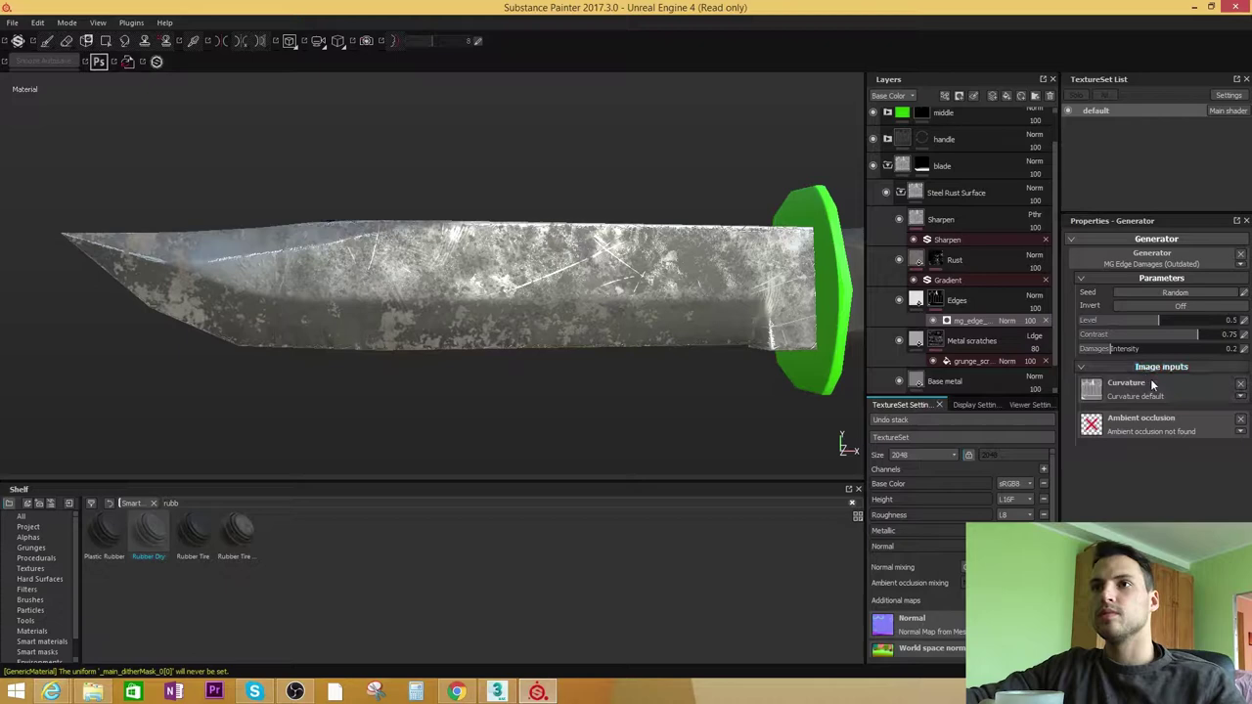
{"action": "left_click_drag", "start_coordinate": [1147, 333], "coordinate": [1173, 334]}
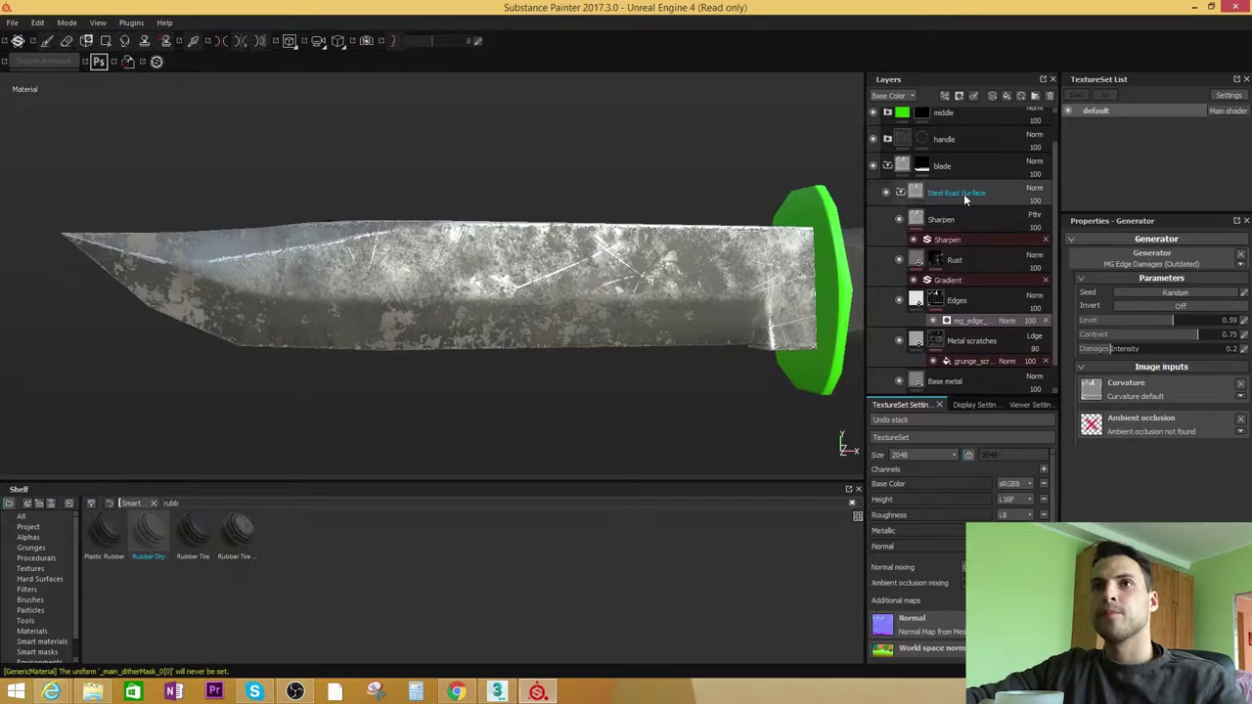
Examine the Base metal layer's fill properties and the blade's surface under different view angles and lighting
{"action": "left_click", "coordinate": [954, 167]}
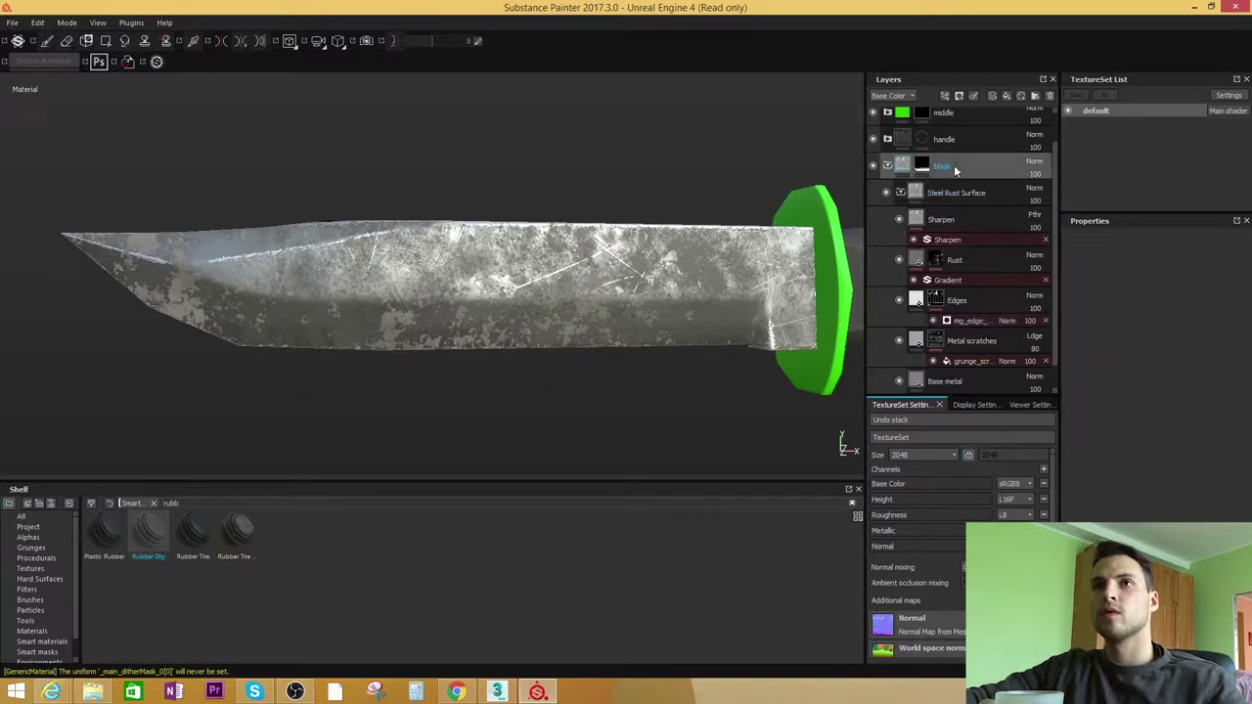
{"action": "left_click", "coordinate": [901, 193]}
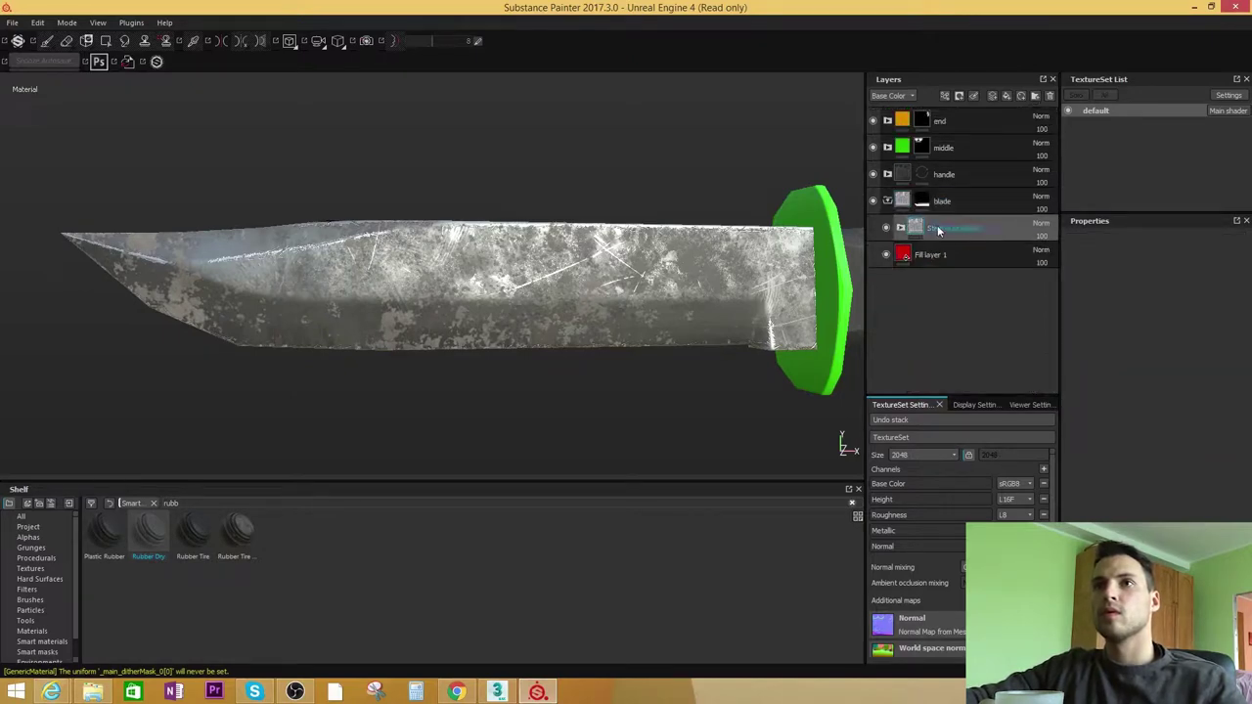
{"action": "left_click", "coordinate": [901, 228]}
{"action": "scroll", "coordinate": [930, 284], "scroll_direction": "down", "scroll_amount": 2}
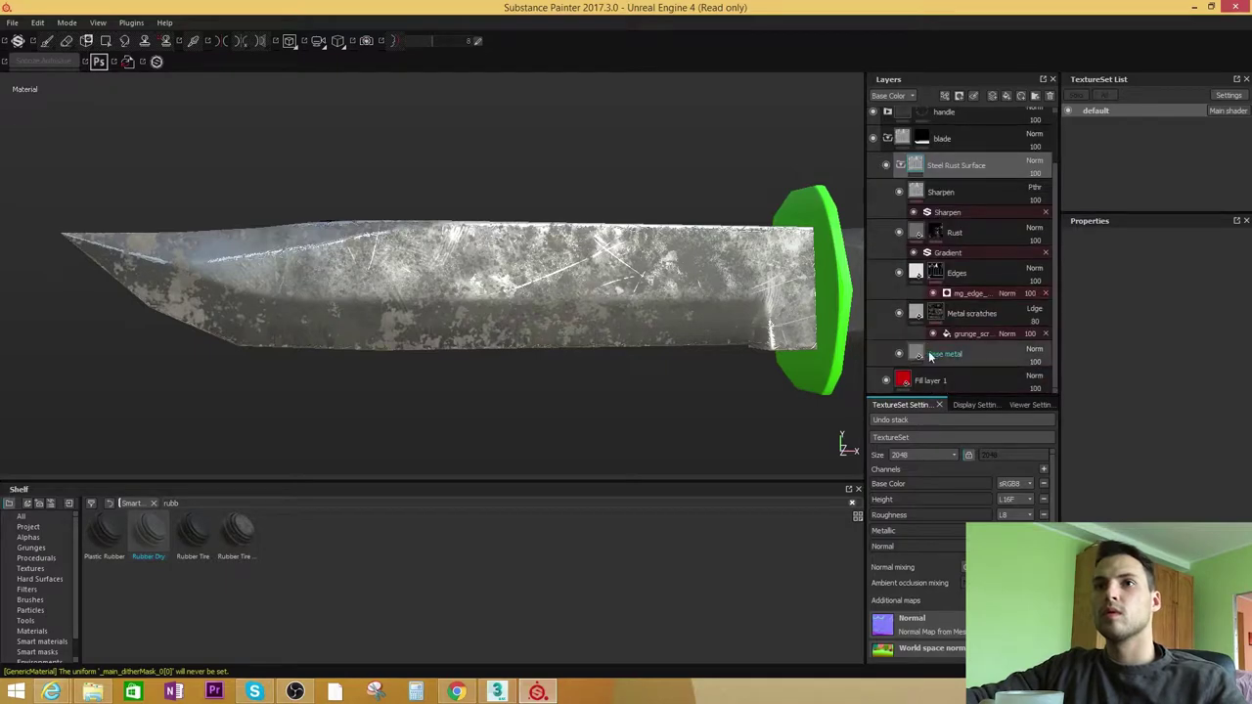
{"action": "left_click", "coordinate": [939, 354]}
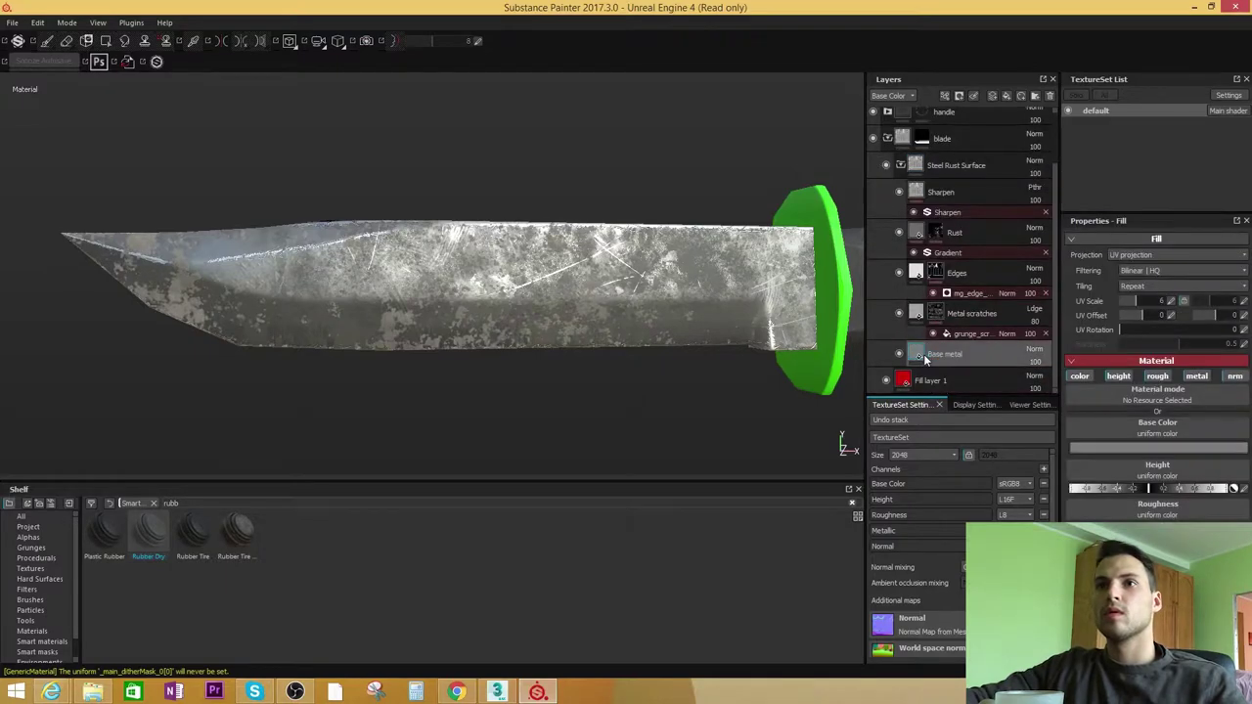
{"action": "left_click_drag", "start_coordinate": [757, 371], "coordinate": [720, 321], "text": "alt"}
{"action": "right_click_drag", "start_coordinate": [721, 321], "coordinate": [572, 249], "text": "shift"}
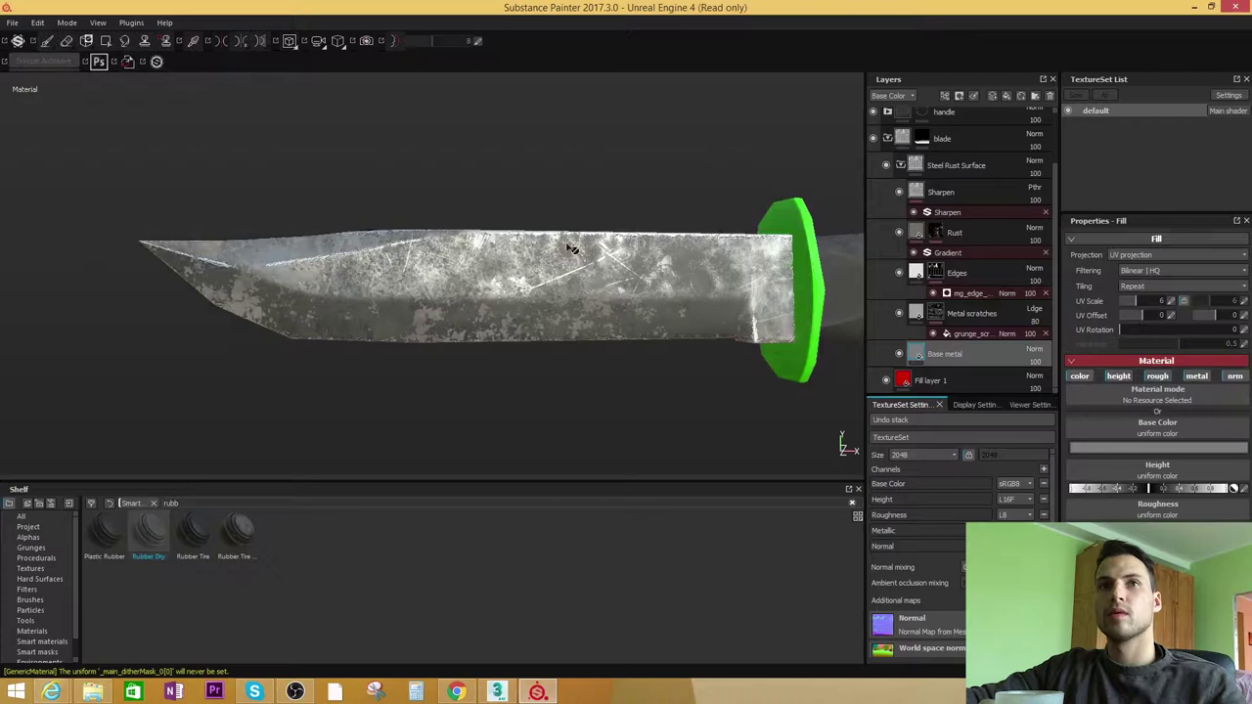
{"action": "left_click_drag", "start_coordinate": [573, 249], "coordinate": [684, 323], "text": "alt"}
{"action": "left_click", "coordinate": [901, 164]}
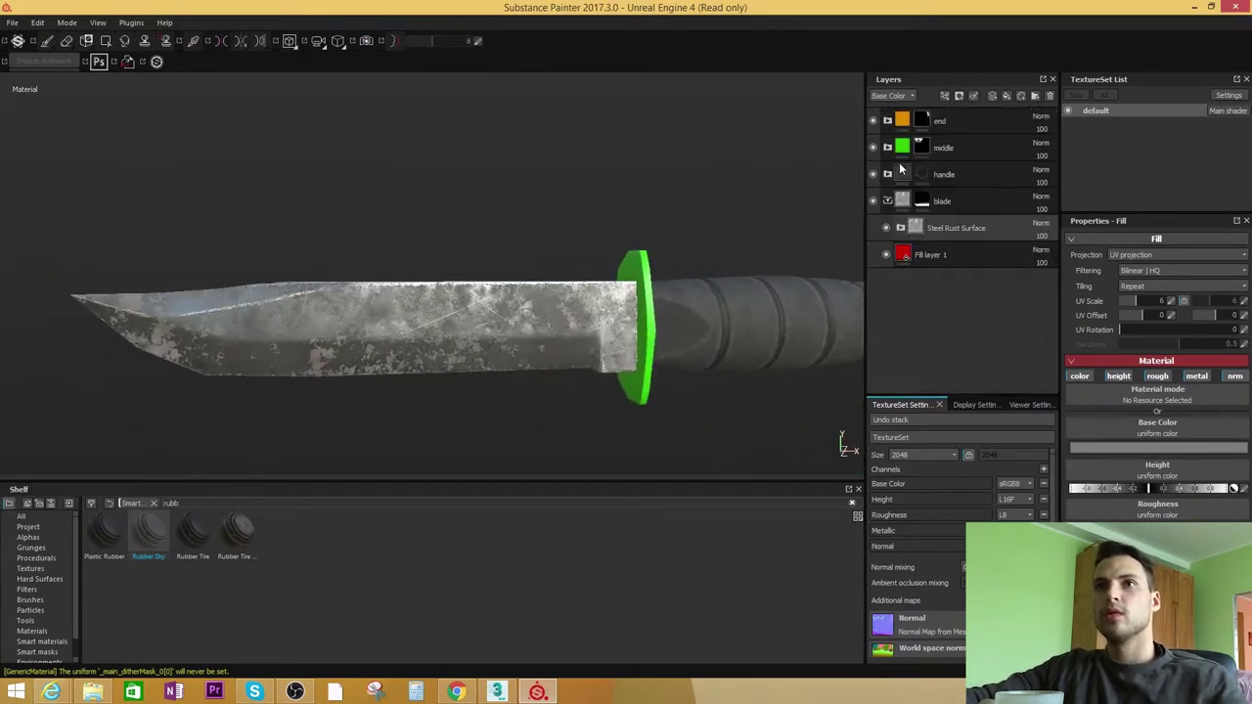
{"action": "left_click", "coordinate": [942, 227]}
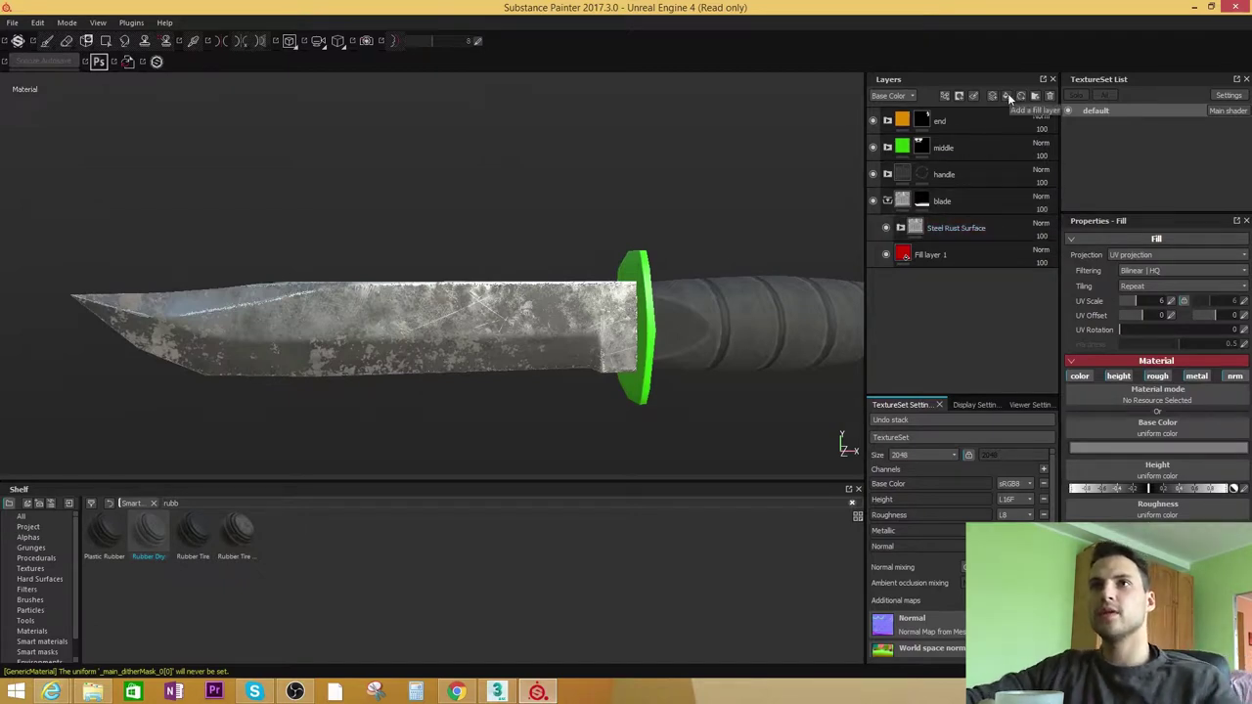
{"action": "key", "text": "ctrl+z"}
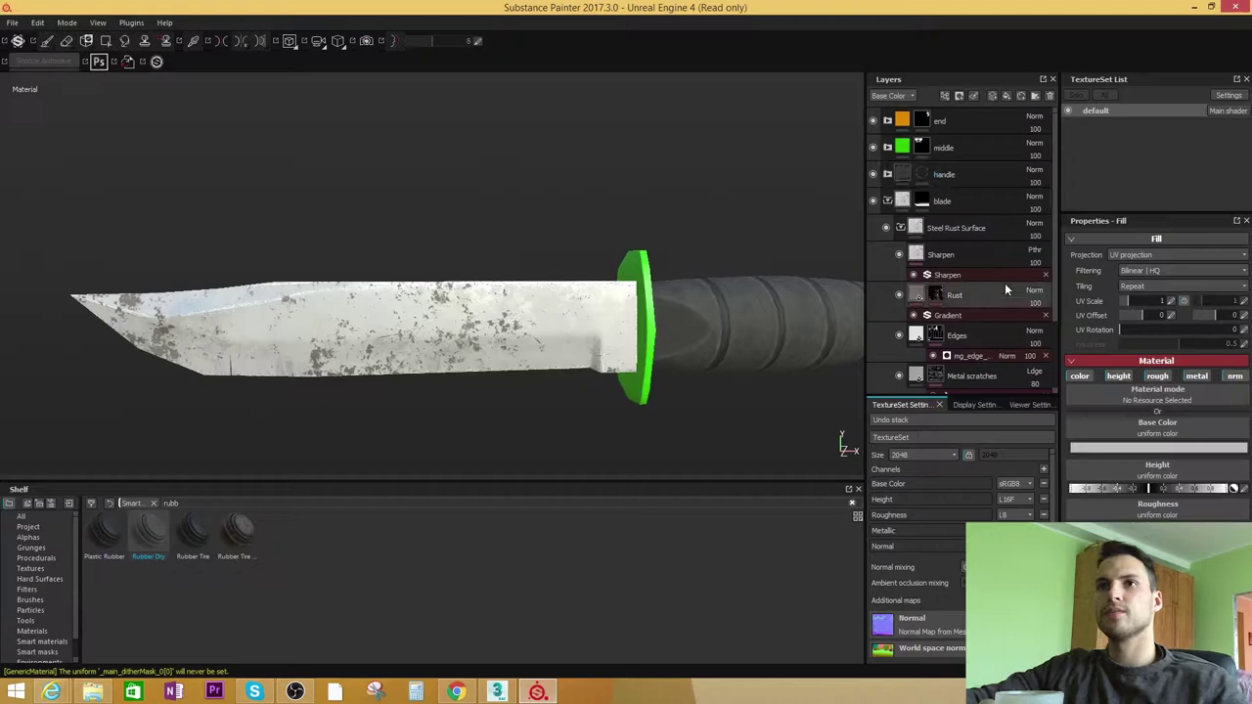
{"action": "key", "text": "ctrl+y"}
{"action": "left_click", "coordinate": [901, 227]}
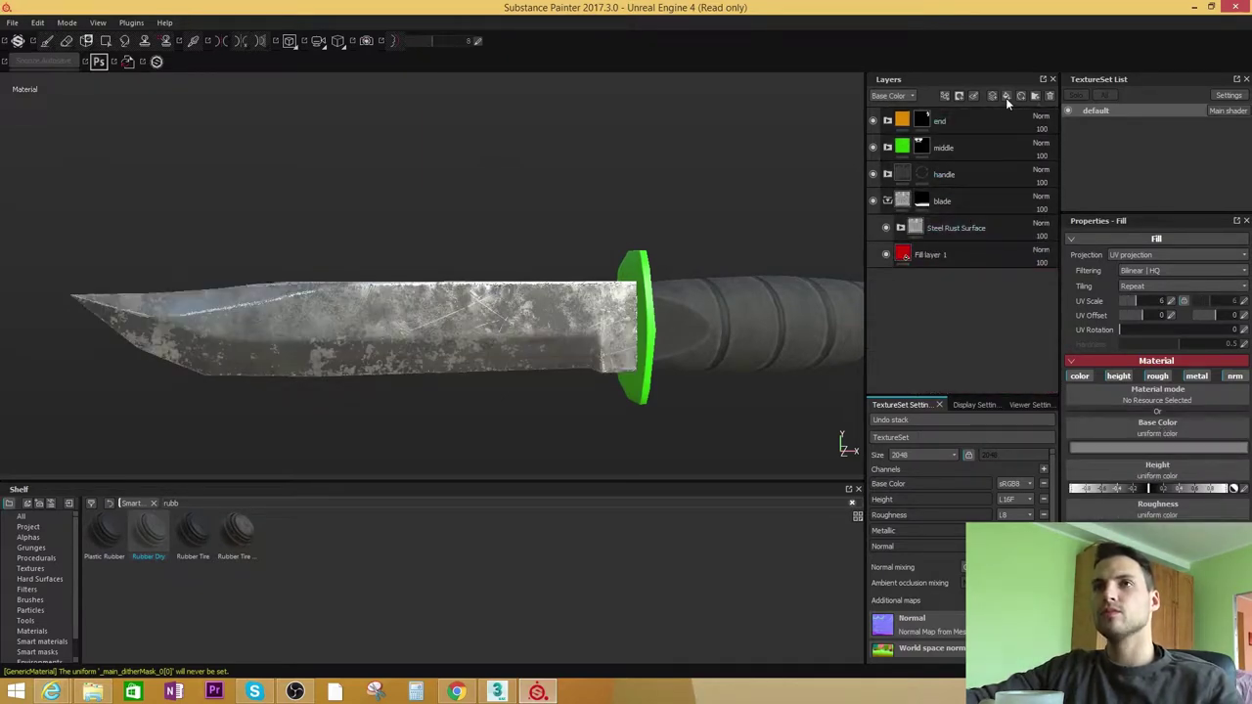
{"action": "key", "text": "ctrl+z"}
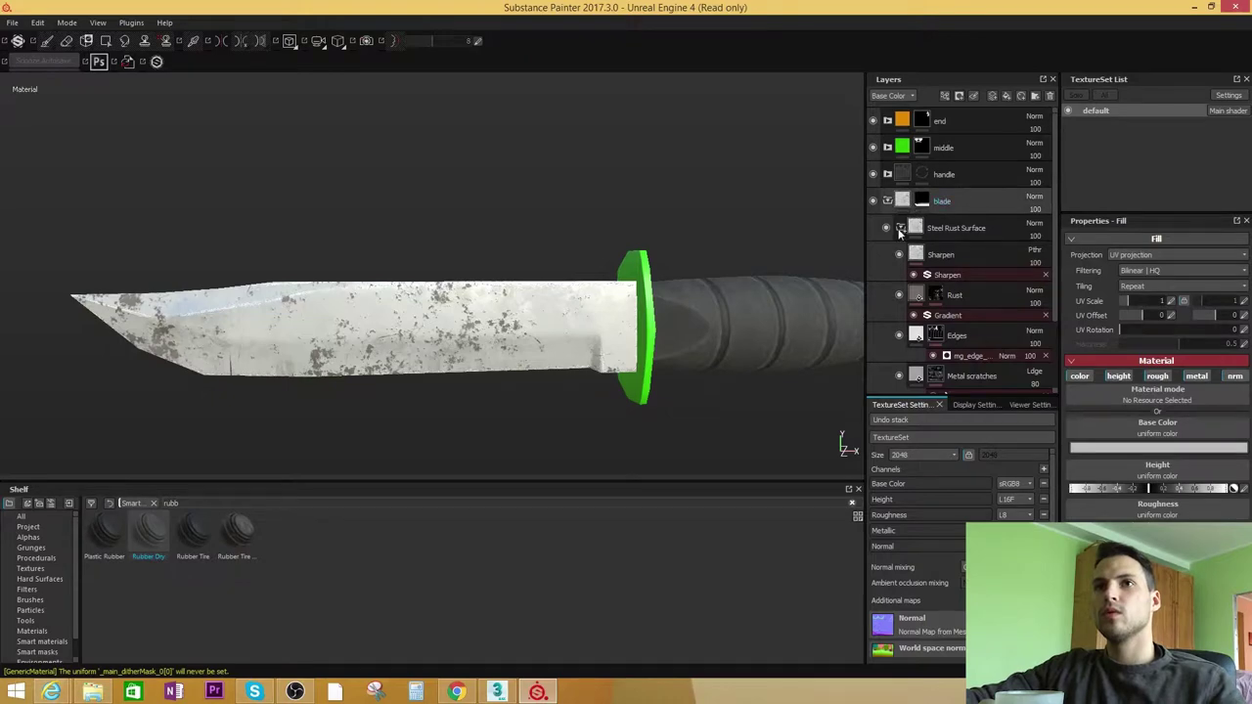
Collapse the Steel Rust Surface group, add a fill layer above it in the blade folder, and apply the Dust Dirty smart mask
{"action": "left_click", "coordinate": [901, 229]}
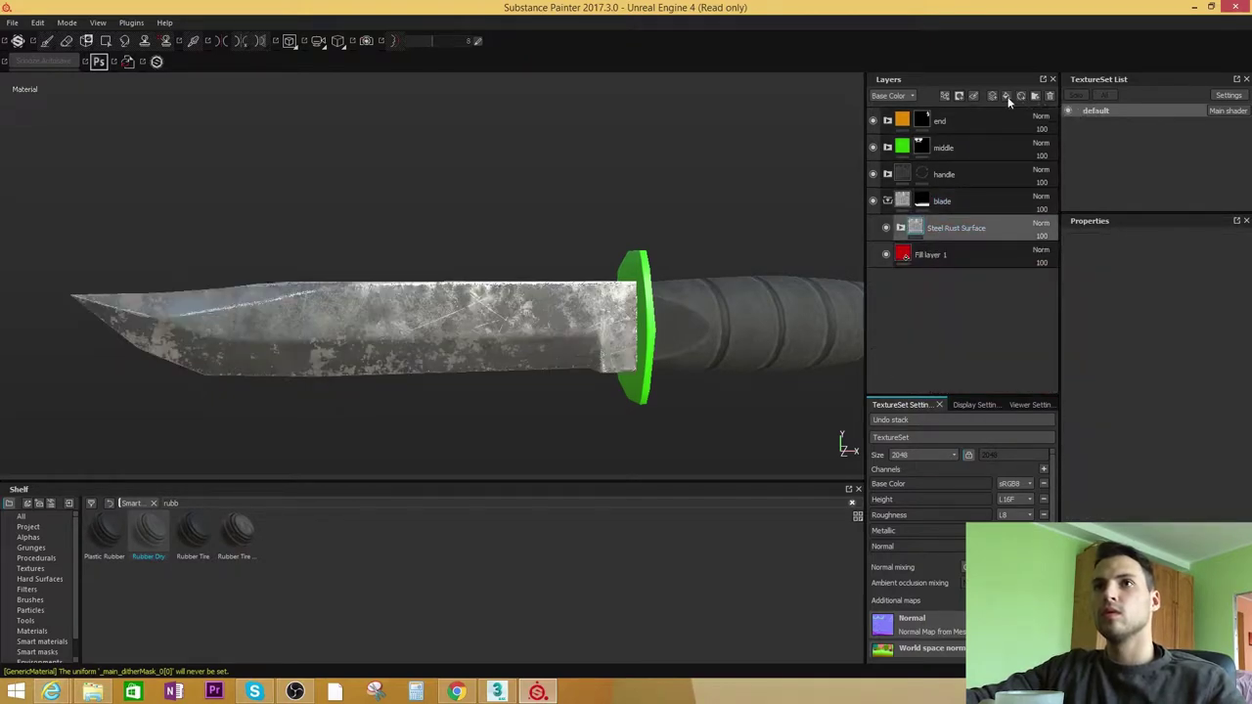
{"action": "left_click", "coordinate": [1008, 97]}
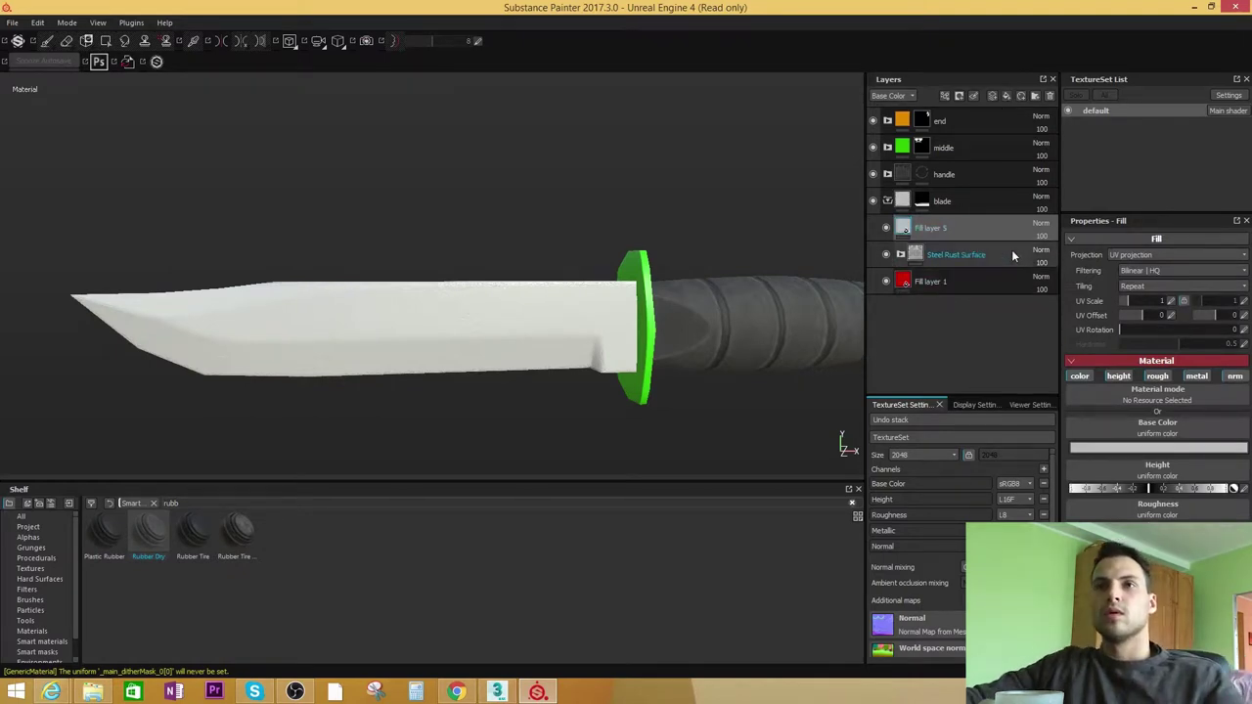
{"action": "left_click", "coordinate": [44, 651]}
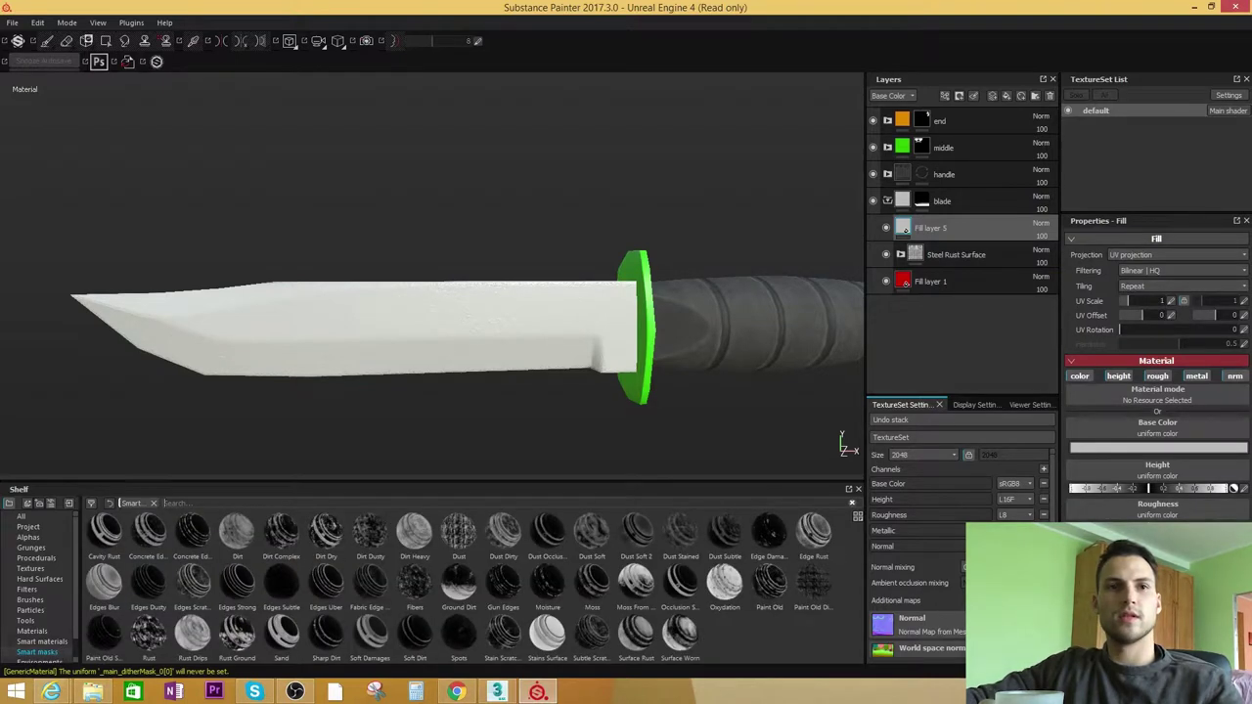
{"action": "type", "text": "dust"}
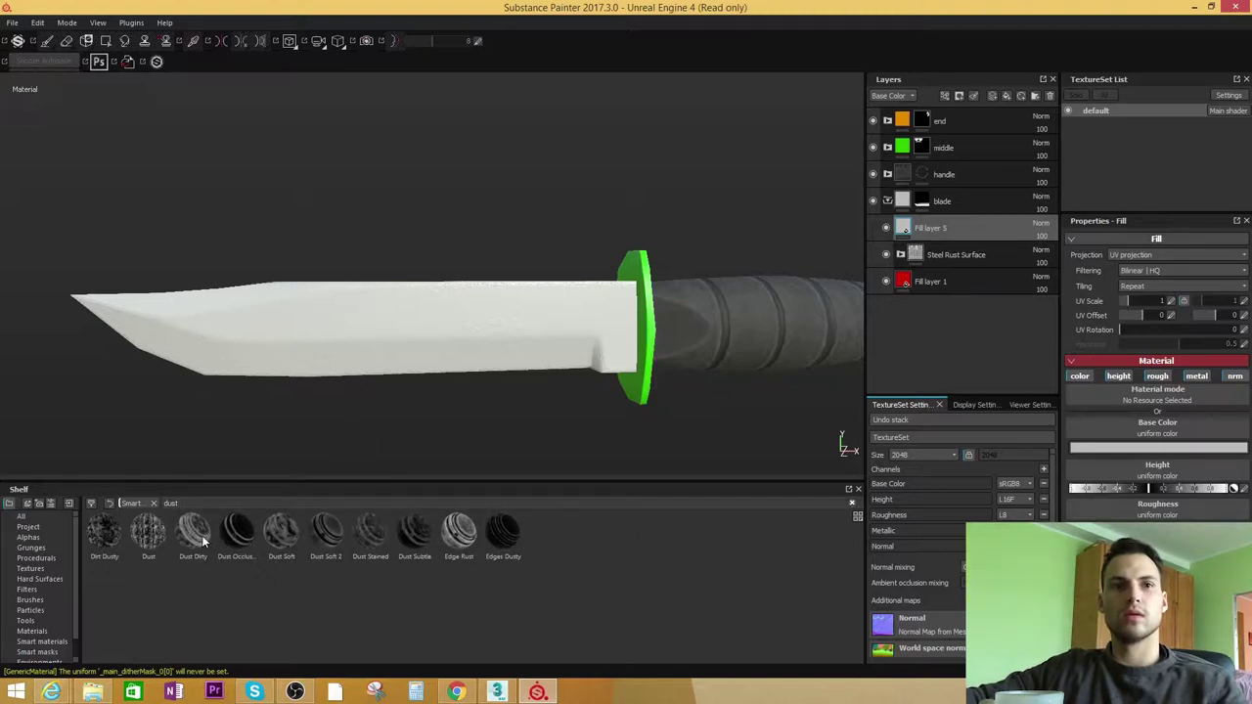
{"action": "left_click_drag", "start_coordinate": [201, 538], "coordinate": [986, 227]}
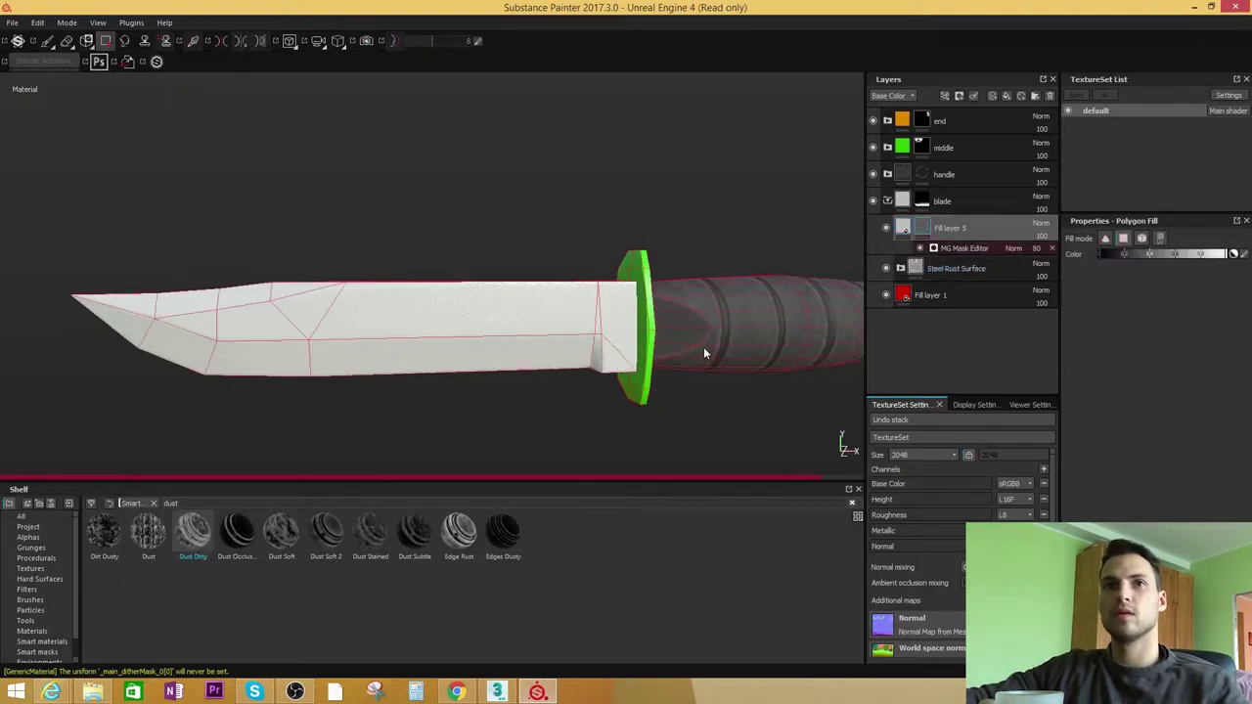
Set the Global Balance of the MG Mask Editor on the blade's dust fill layer to 0.38
{"action": "scroll", "coordinate": [587, 351], "scroll_direction": "up", "scroll_amount": 3}
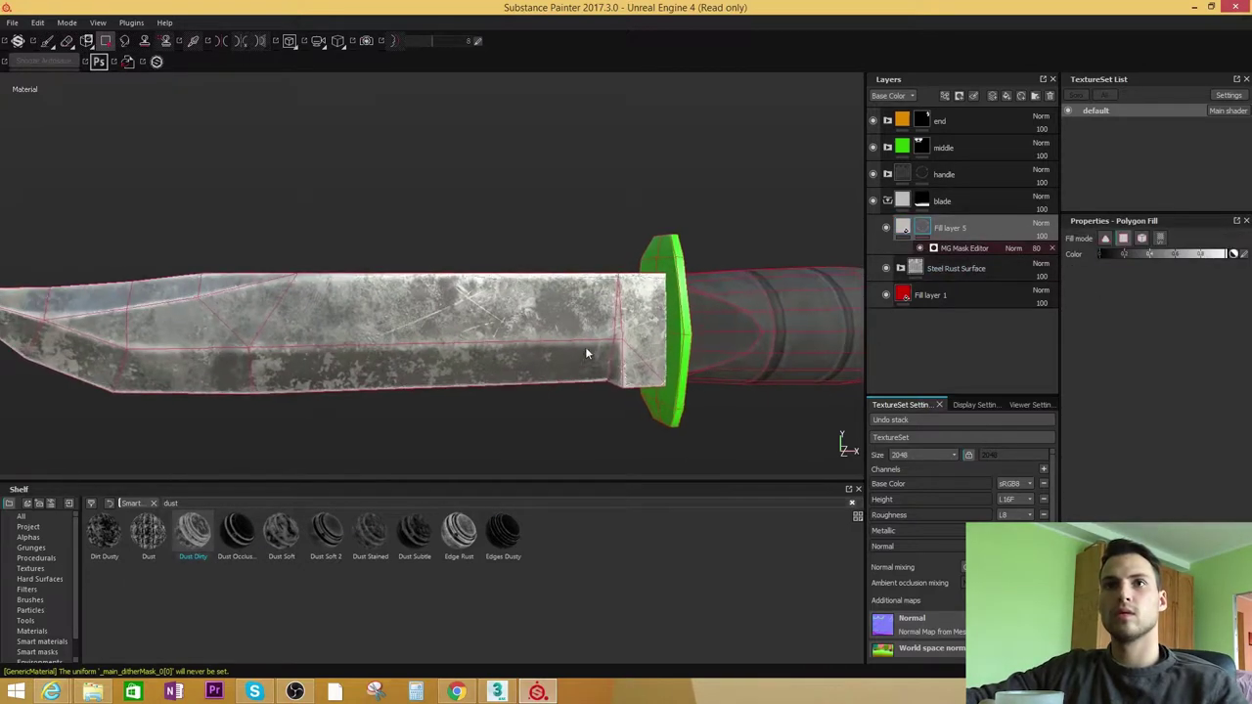
{"action": "left_click", "coordinate": [976, 252]}
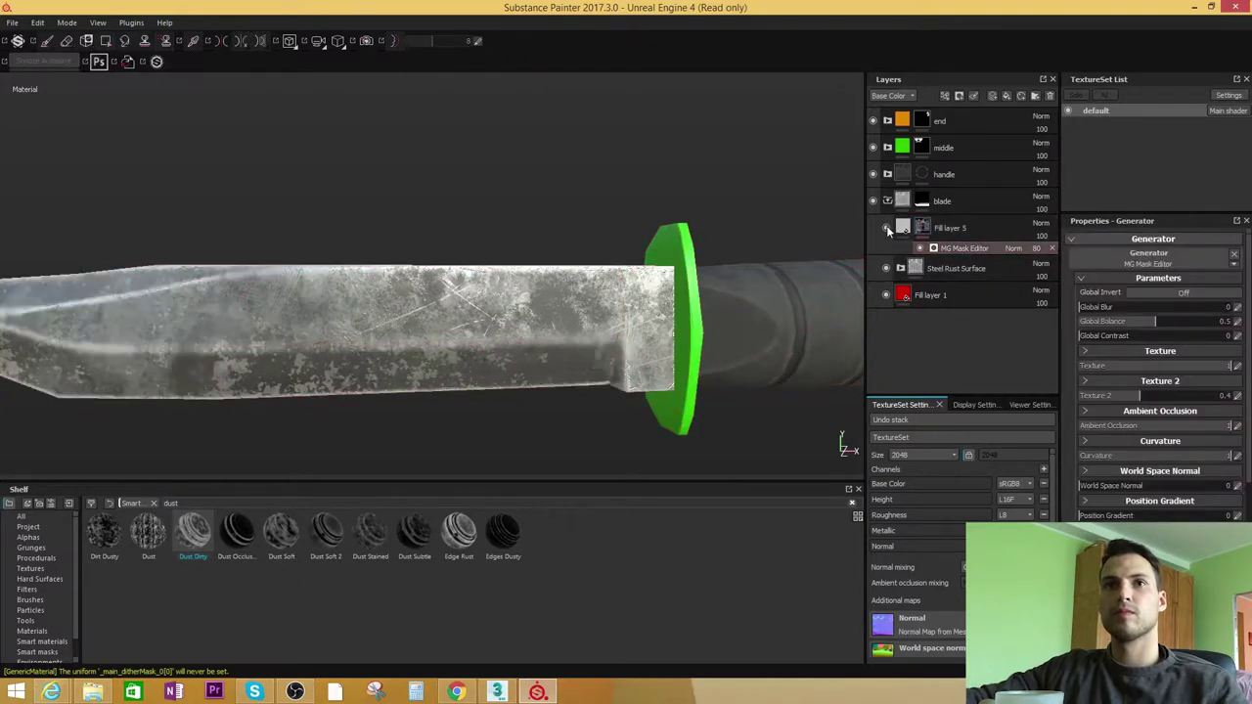
{"action": "left_click_drag", "start_coordinate": [429, 371], "coordinate": [511, 391], "text": "alt"}
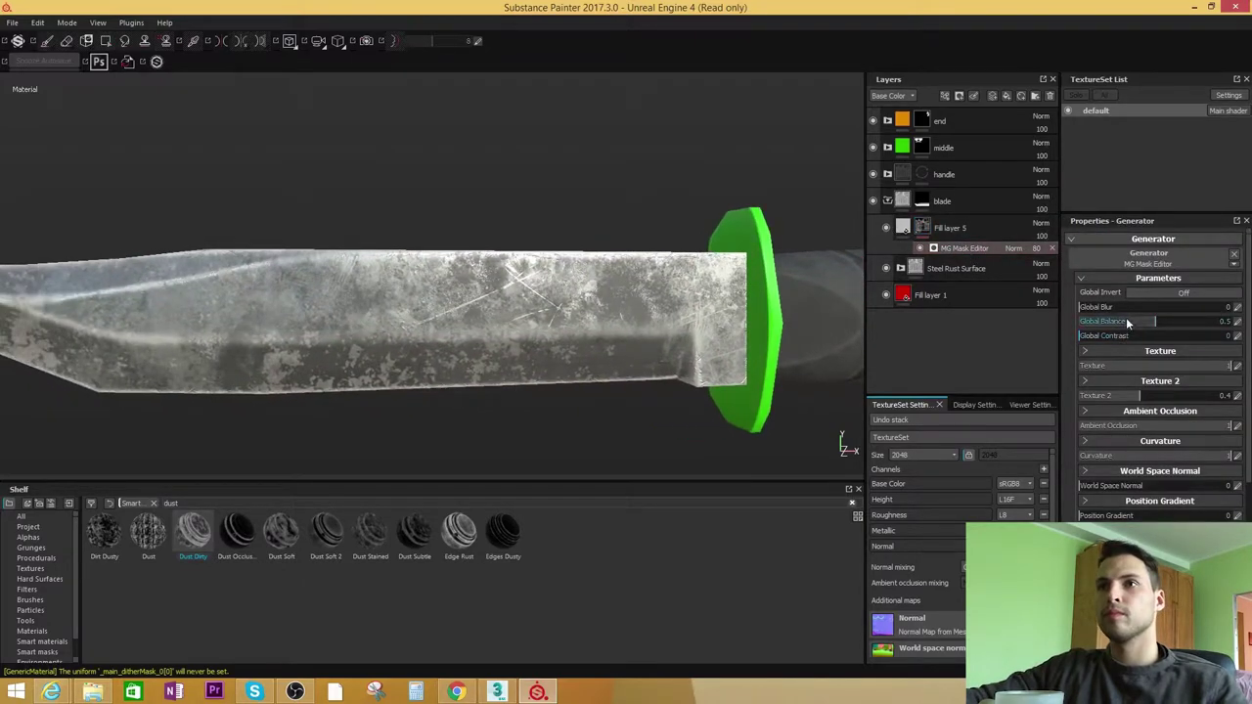
{"action": "left_click_drag", "start_coordinate": [1177, 325], "coordinate": [1136, 325]}
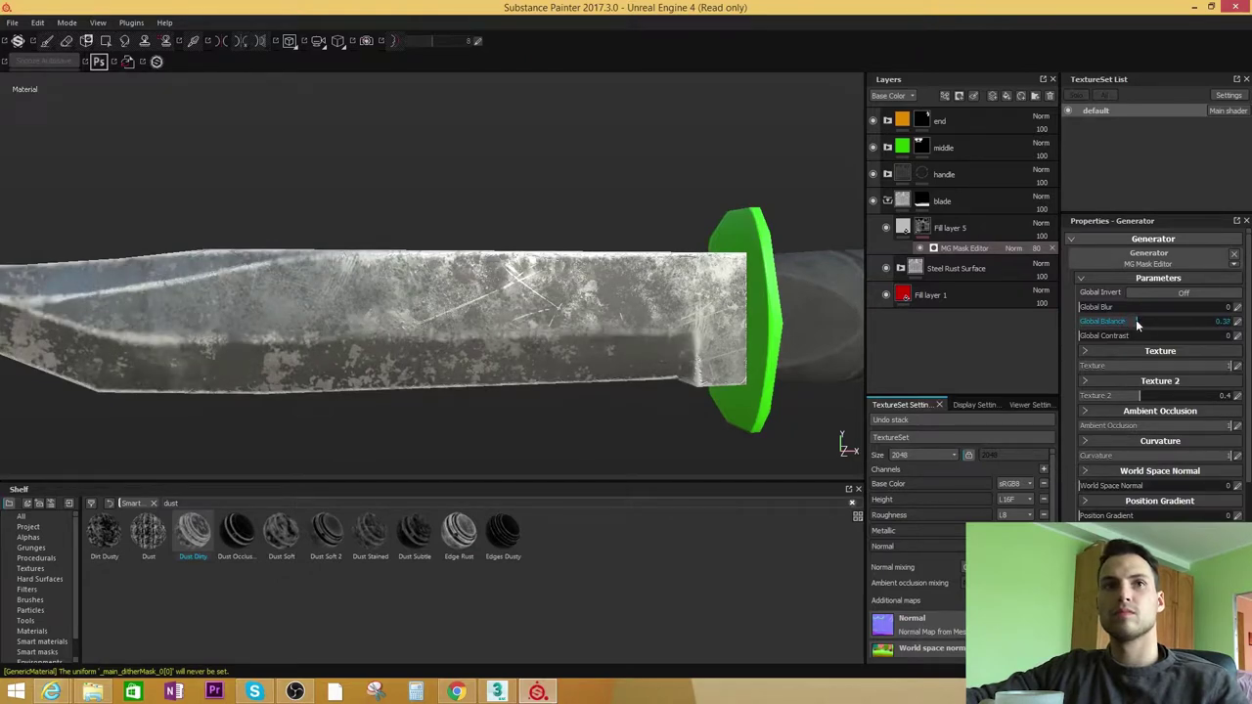
{"action": "scroll", "coordinate": [548, 381], "scroll_direction": "down", "scroll_amount": 3}
{"action": "left_click_drag", "start_coordinate": [548, 372], "coordinate": [577, 367], "text": "alt"}
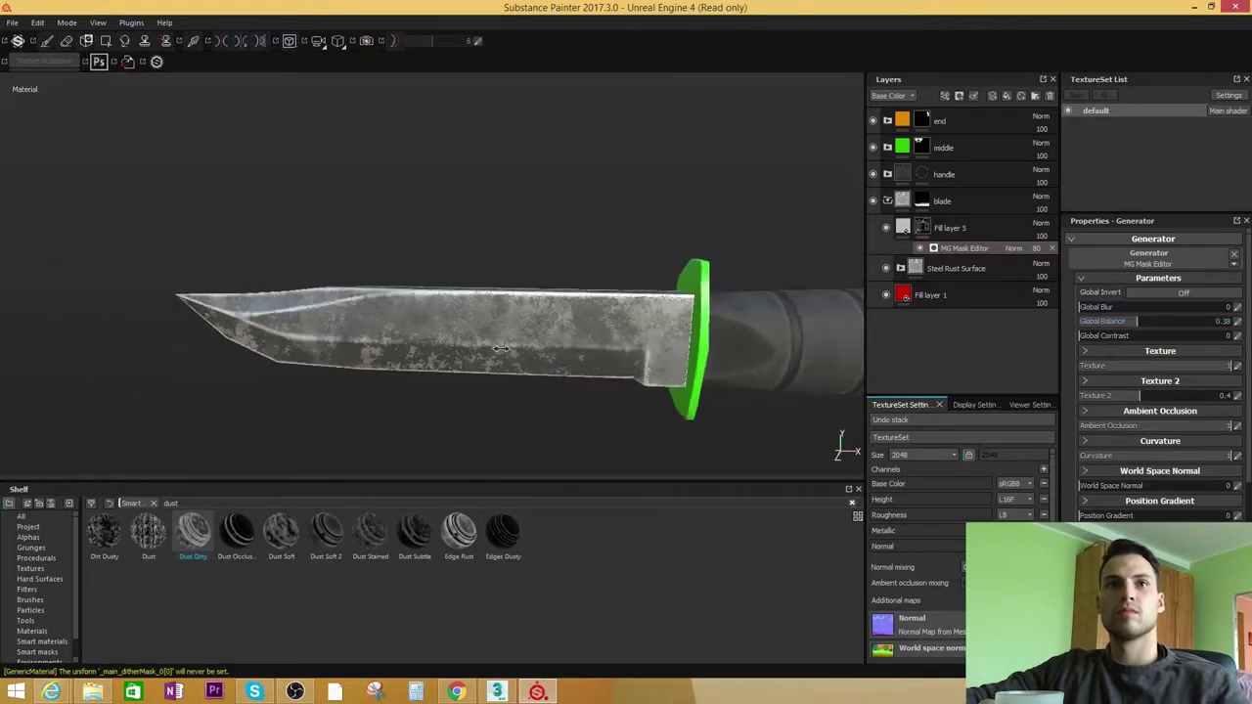
{"action": "right_click_drag", "start_coordinate": [577, 367], "coordinate": [502, 367], "text": "shift"}
{"action": "left_click_drag", "start_coordinate": [502, 367], "coordinate": [626, 327], "text": "alt"}
Copy Fill layer 5 and the Steel Rust Surface group from the blade folder together
{"action": "left_click", "coordinate": [887, 202]}
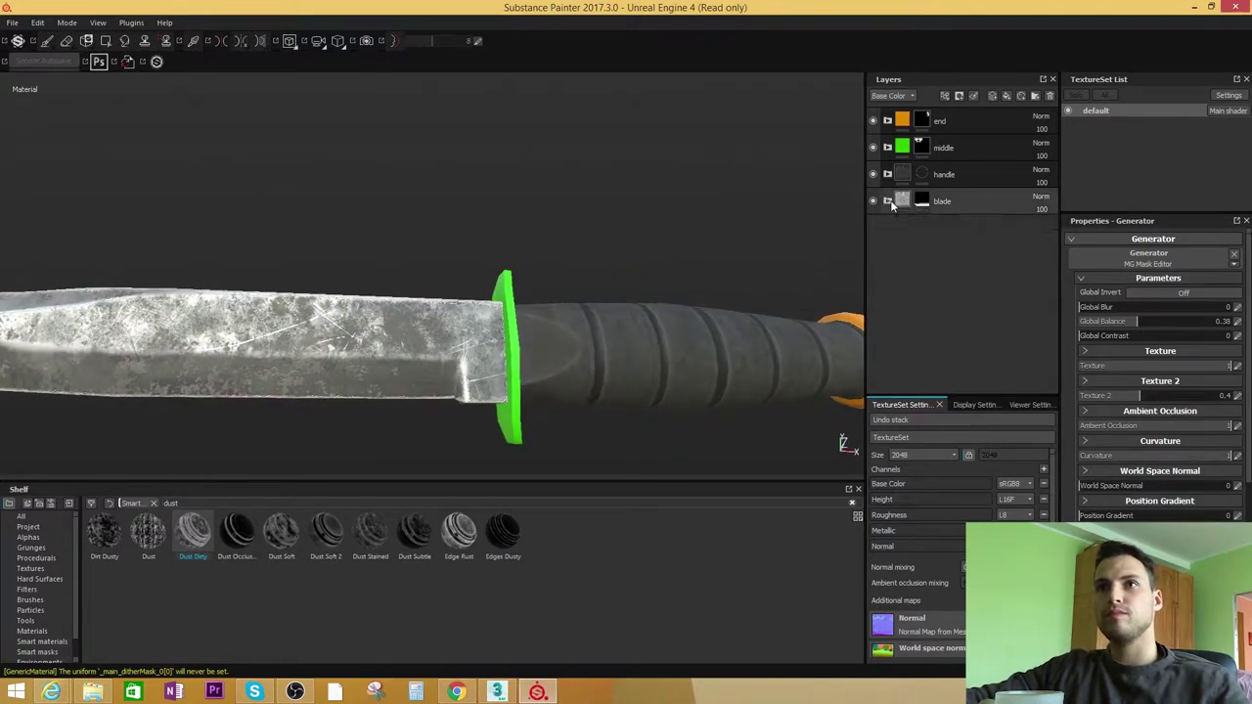
{"action": "left_click", "coordinate": [886, 202]}
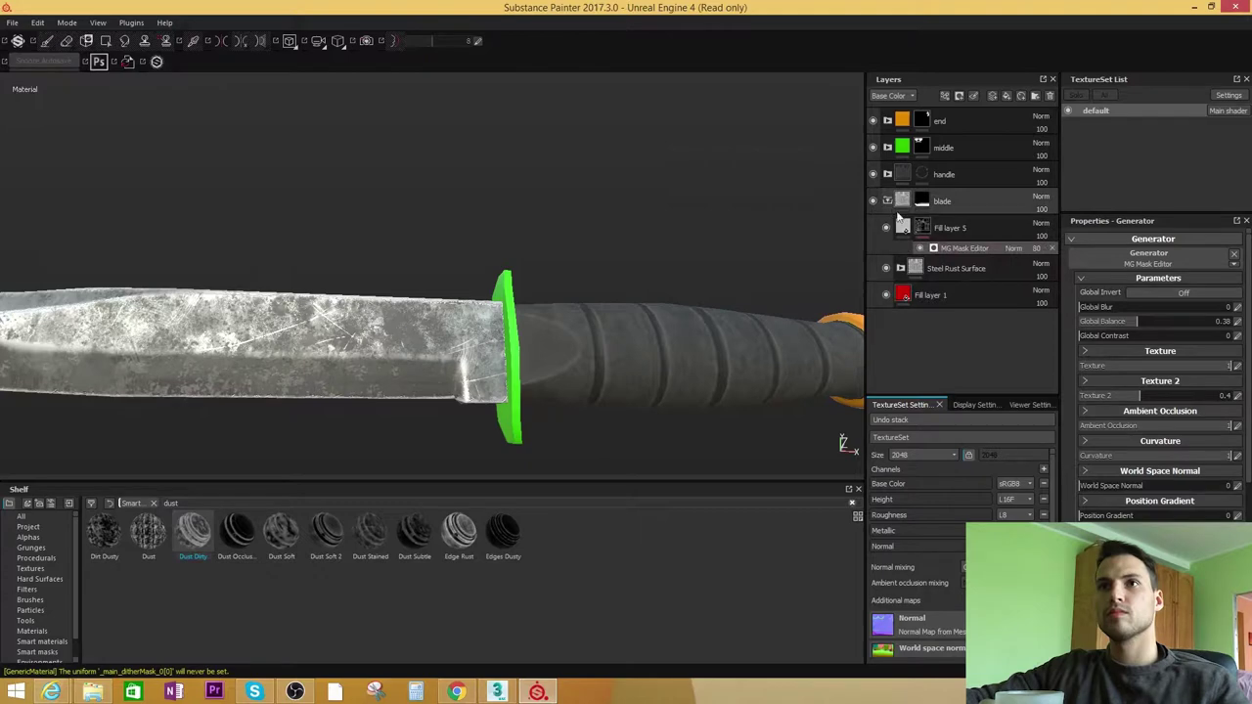
{"action": "left_click", "coordinate": [954, 228]}
{"action": "left_click", "coordinate": [963, 268], "text": "ctrl"}
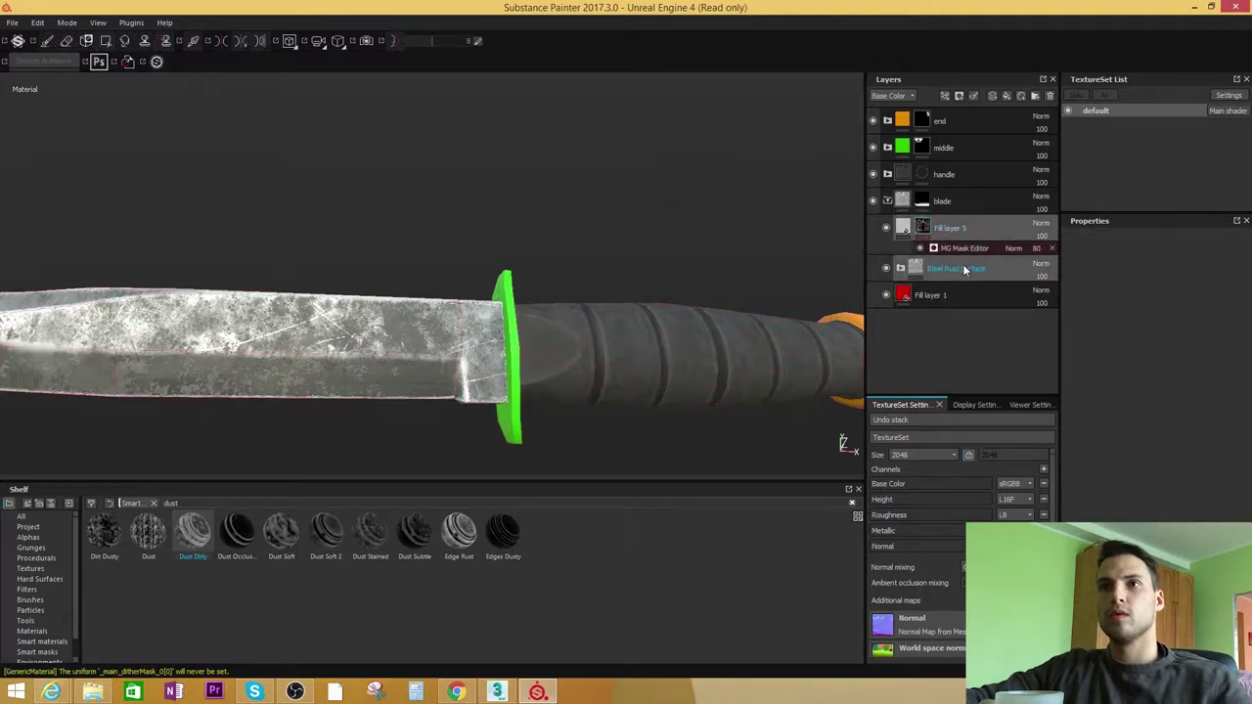
{"action": "right_click", "coordinate": [964, 269]}
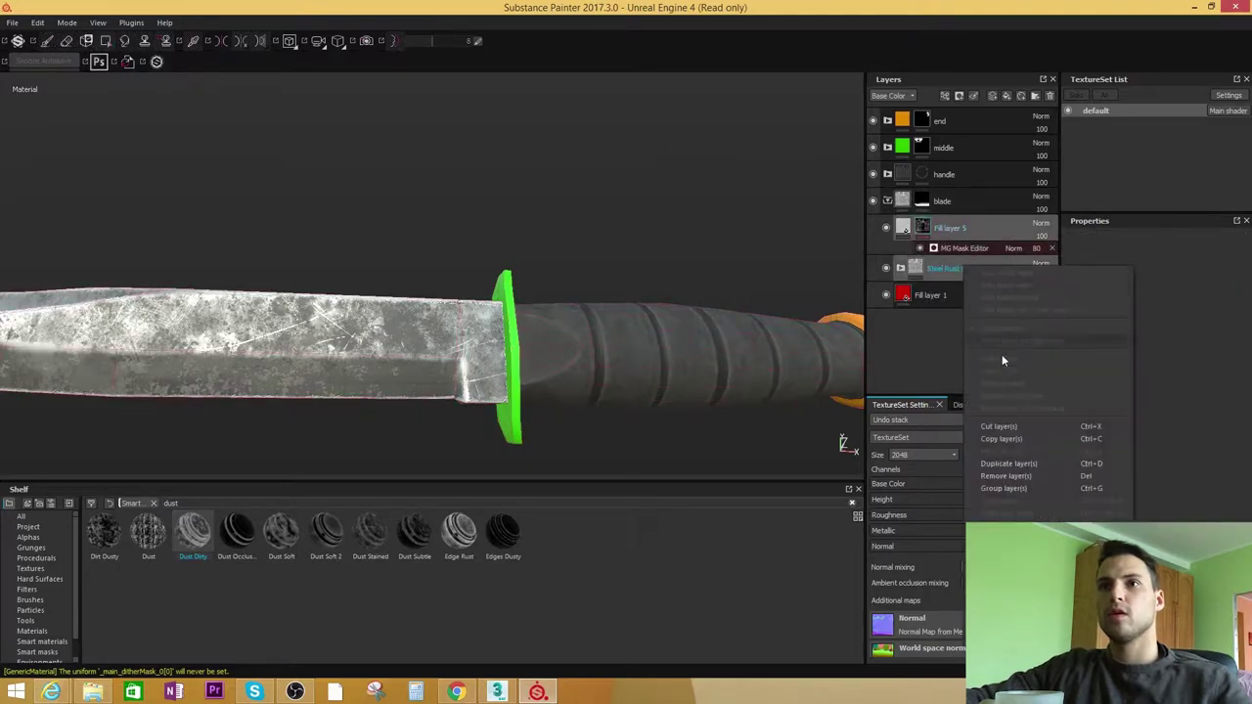
{"action": "left_click", "coordinate": [1013, 439]}
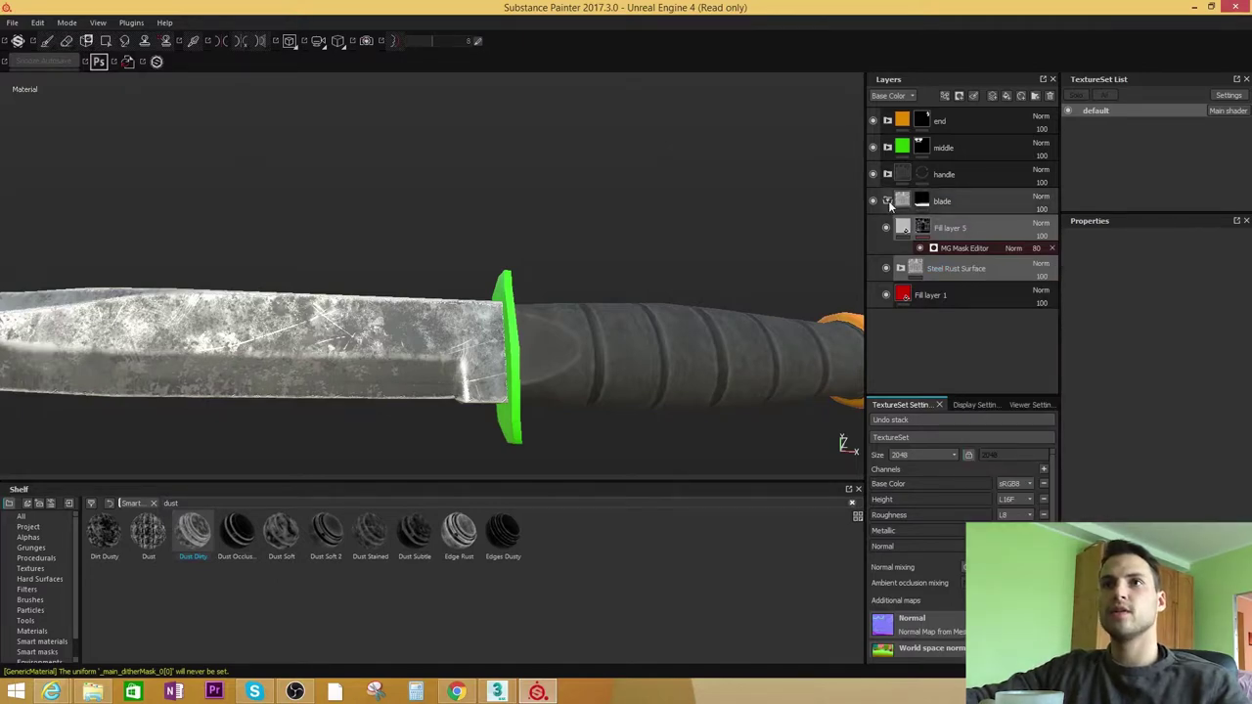
Paste the copied dust fill layer and Steel Rust Surface group above the green fill layer in the middle folder
{"action": "left_click", "coordinate": [887, 147]}
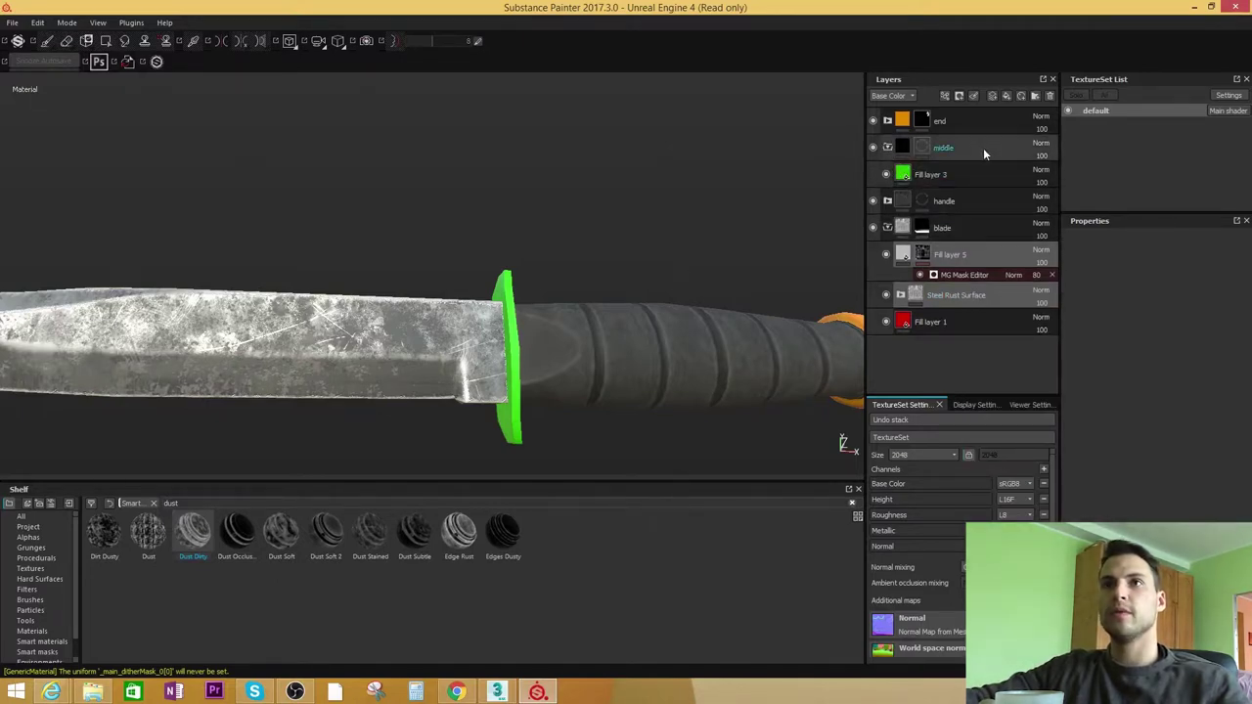
{"action": "left_click", "coordinate": [977, 173]}
{"action": "right_click", "coordinate": [980, 177]}
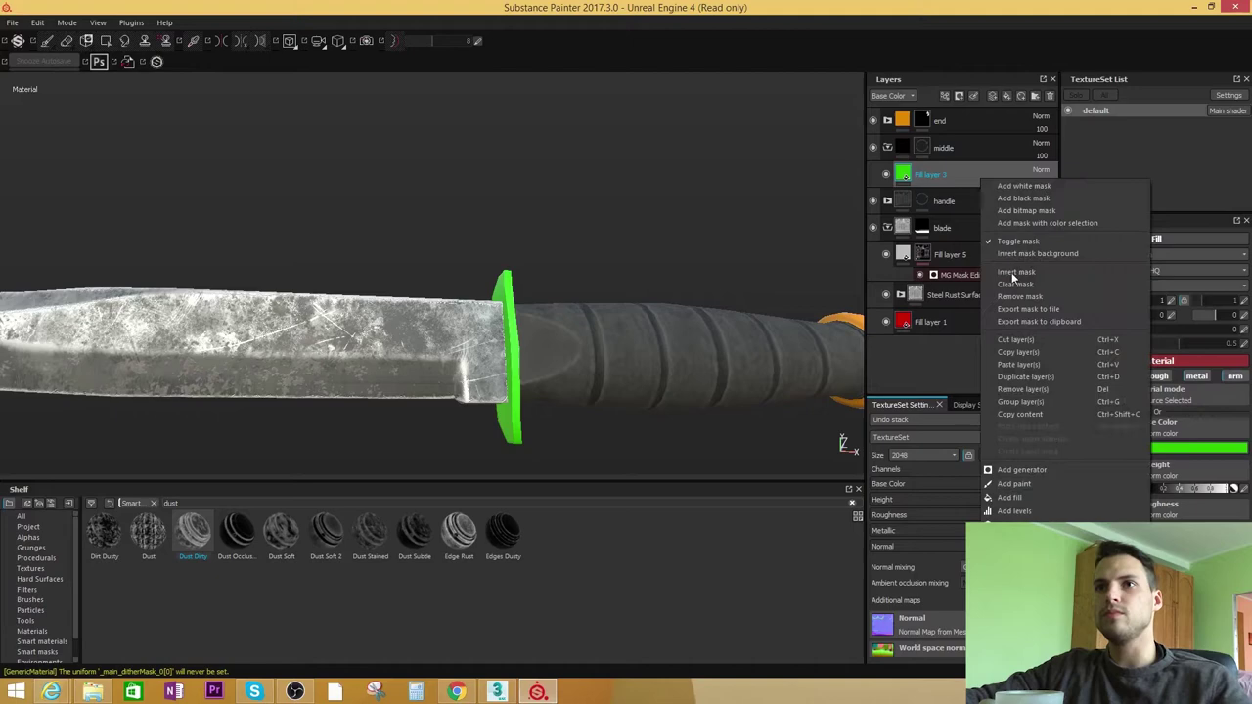
{"action": "left_click", "coordinate": [1035, 366]}
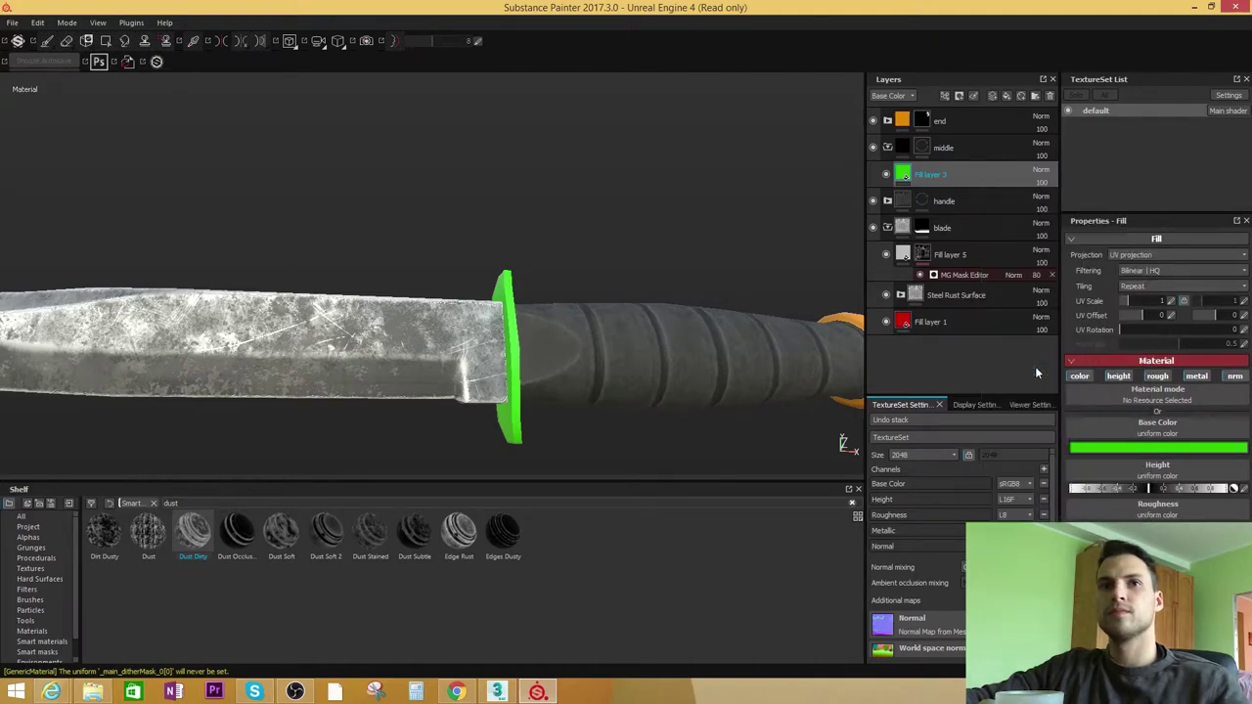
{"action": "scroll", "coordinate": [659, 288], "scroll_direction": "down", "scroll_amount": 2}
{"action": "left_click_drag", "start_coordinate": [660, 287], "coordinate": [707, 303], "text": "alt"}
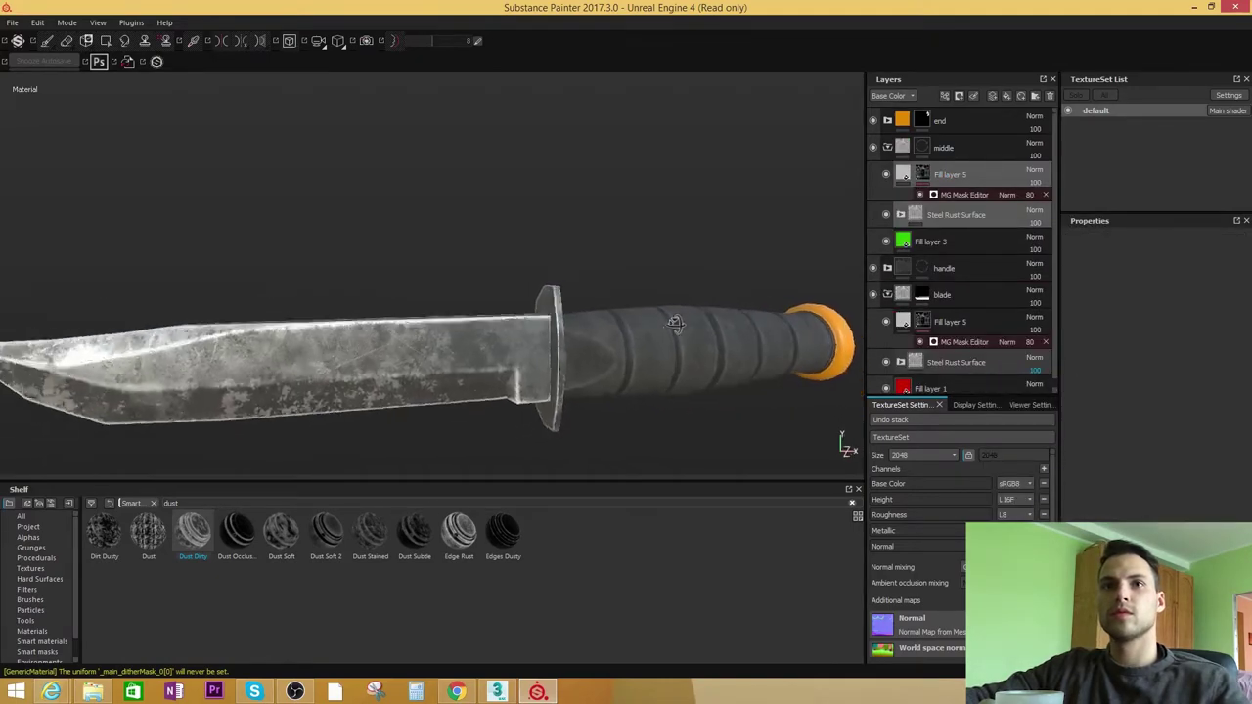
{"action": "middle_click_drag", "start_coordinate": [707, 303], "coordinate": [661, 303], "text": "alt"}
Collapse the middle folder and paste the same copied layers above the orange fill layer in the end folder
{"action": "left_click", "coordinate": [887, 147]}
{"action": "left_click", "coordinate": [908, 120]}
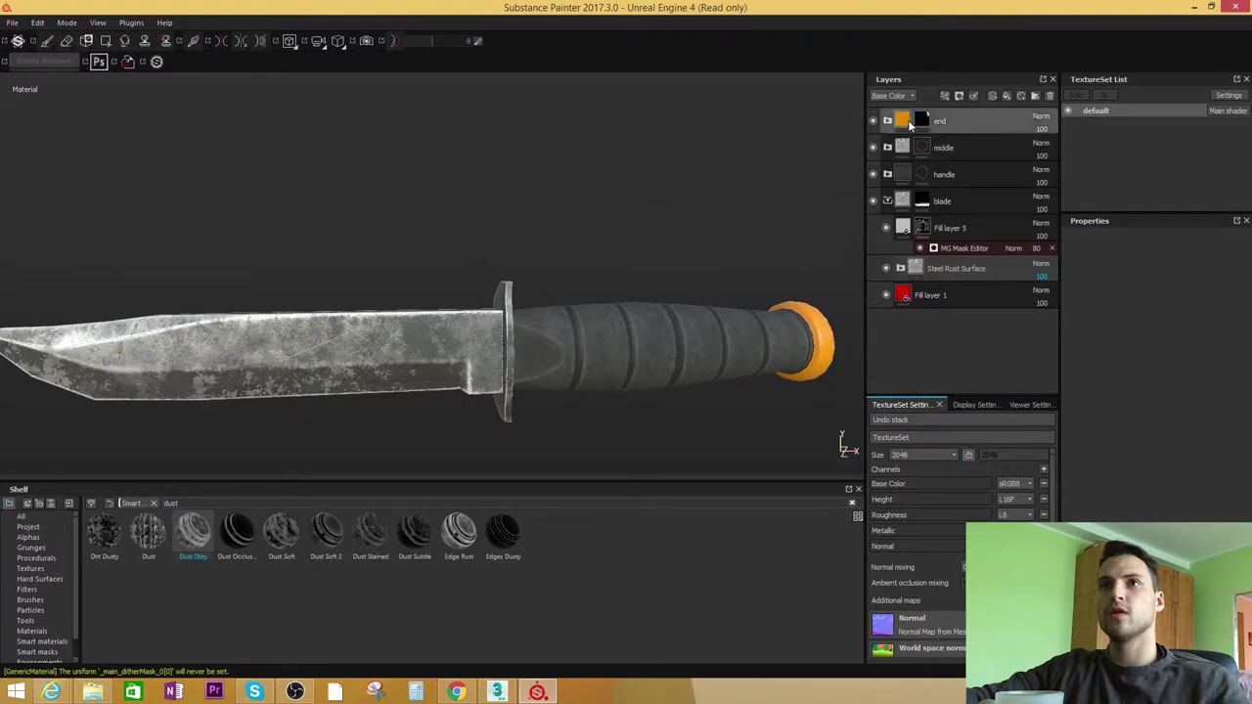
{"action": "left_click", "coordinate": [888, 120]}
{"action": "right_click", "coordinate": [988, 146]}
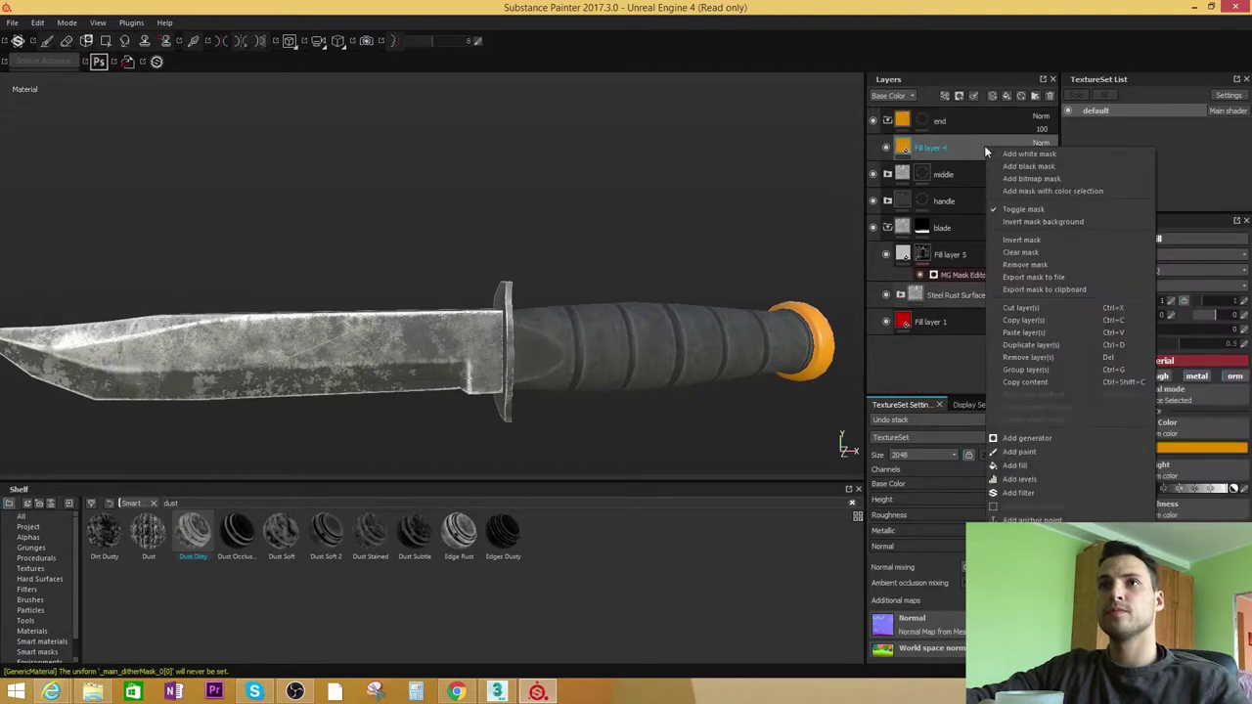
{"action": "left_click", "coordinate": [1039, 332]}
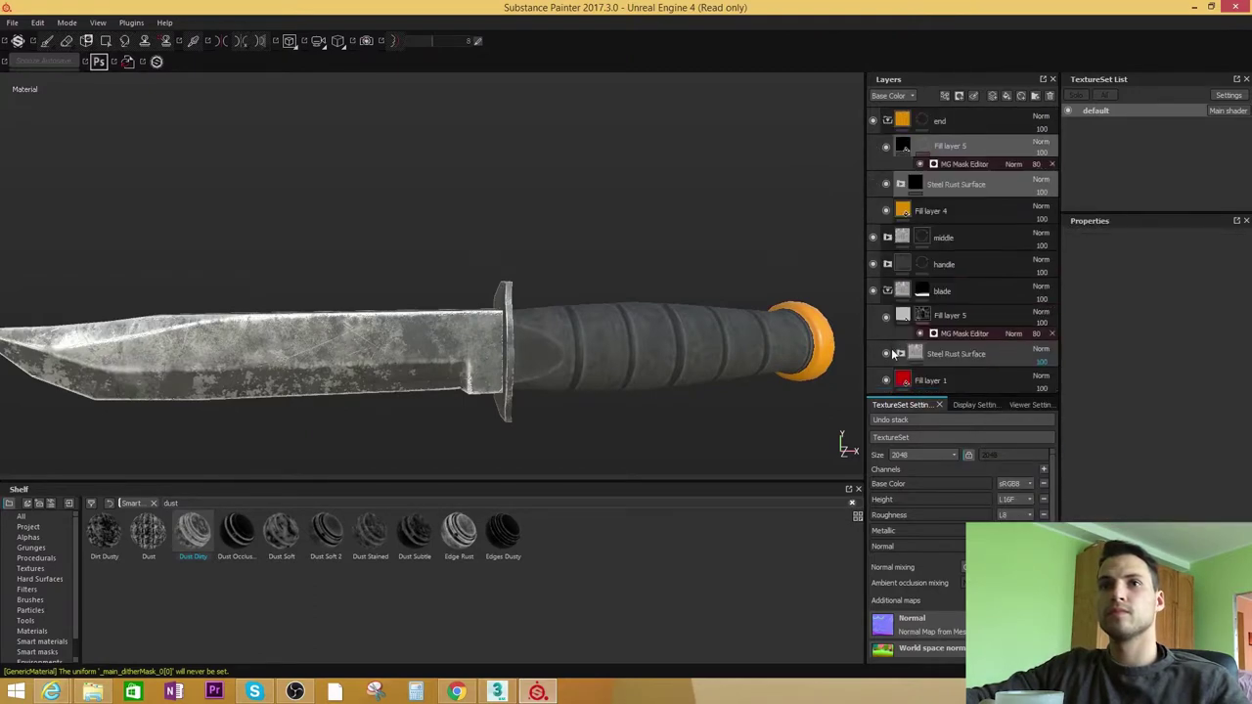
Examine the steel on the guard and pommel and the rubber handle from different angles and under different lighting
{"action": "scroll", "coordinate": [815, 380], "scroll_direction": "down", "scroll_amount": 2}
{"action": "left_click_drag", "start_coordinate": [815, 379], "coordinate": [671, 339], "text": "alt"}
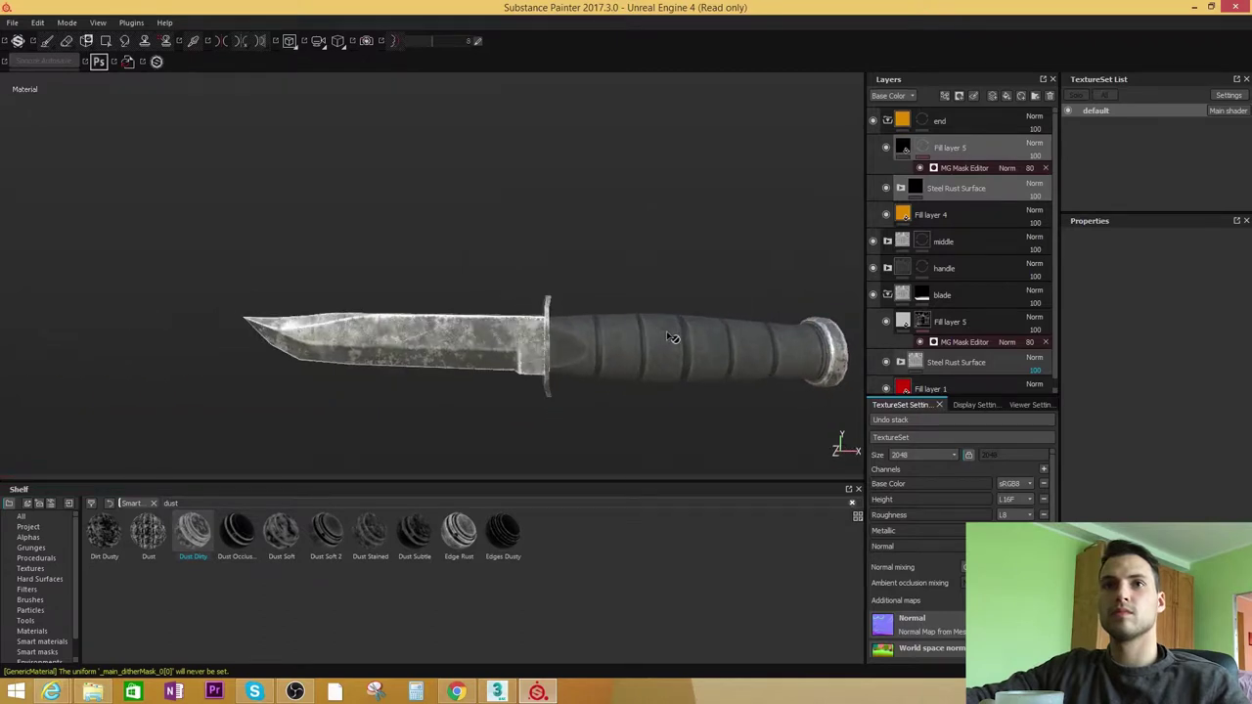
{"action": "middle_click_drag", "start_coordinate": [671, 339], "coordinate": [520, 266], "text": "alt"}
{"action": "left_click_drag", "start_coordinate": [520, 265], "coordinate": [491, 327], "text": "alt"}
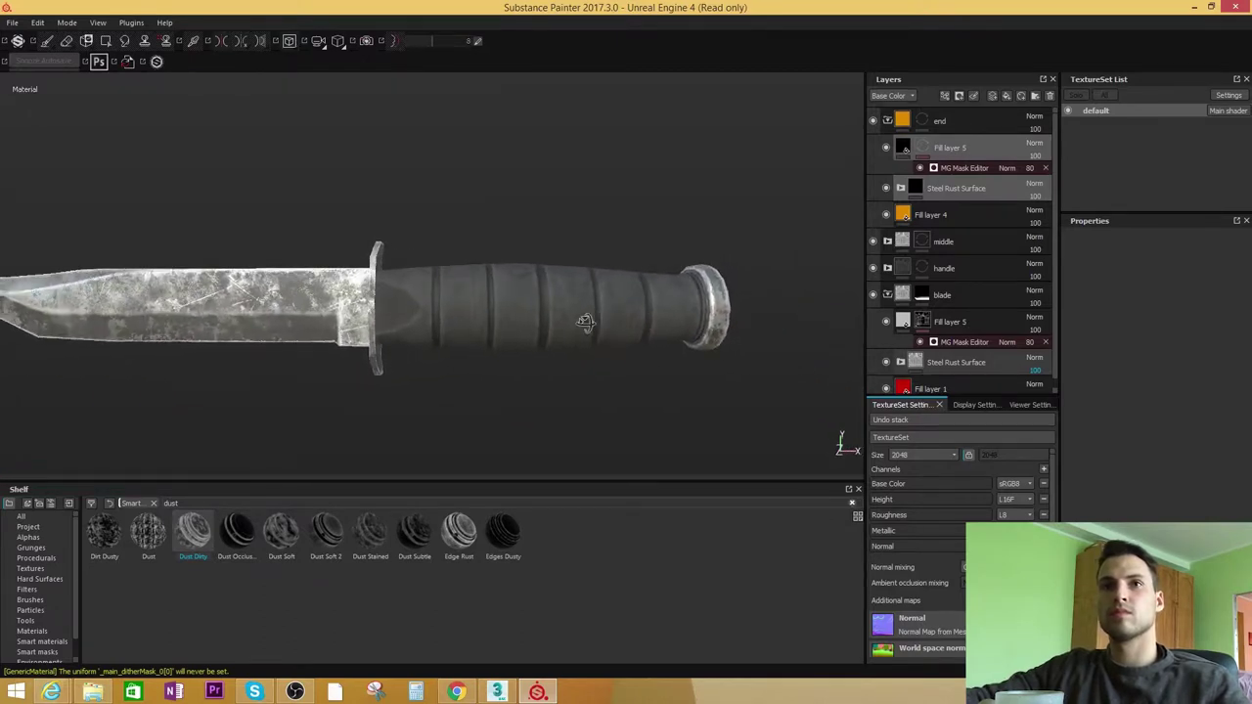
{"action": "right_click_drag", "start_coordinate": [491, 328], "coordinate": [497, 362], "text": "shift"}
{"action": "left_click_drag", "start_coordinate": [497, 364], "coordinate": [533, 360], "text": "alt"}
{"action": "right_click_drag", "start_coordinate": [533, 360], "coordinate": [566, 326], "text": "alt"}
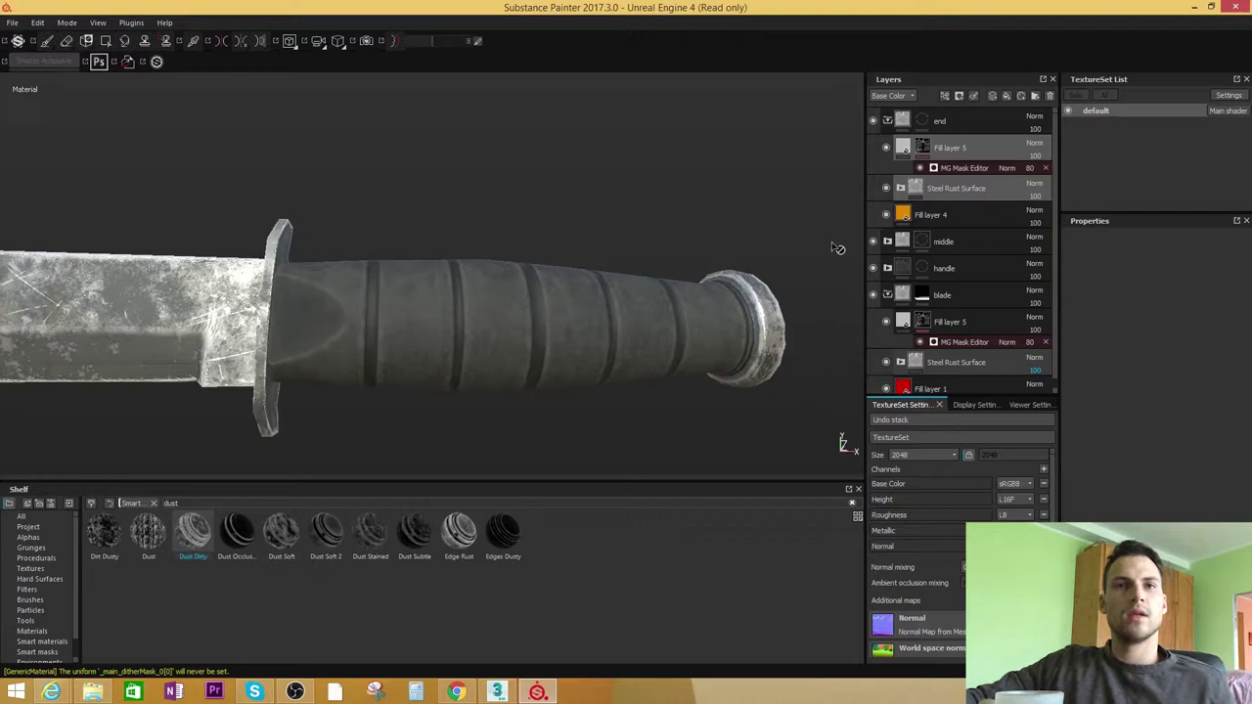
Collapse the end and blade folders, then add a fill layer above Rubber Dry in the handle folder with the Edge Rust smart mask
{"action": "left_click", "coordinate": [887, 120]}
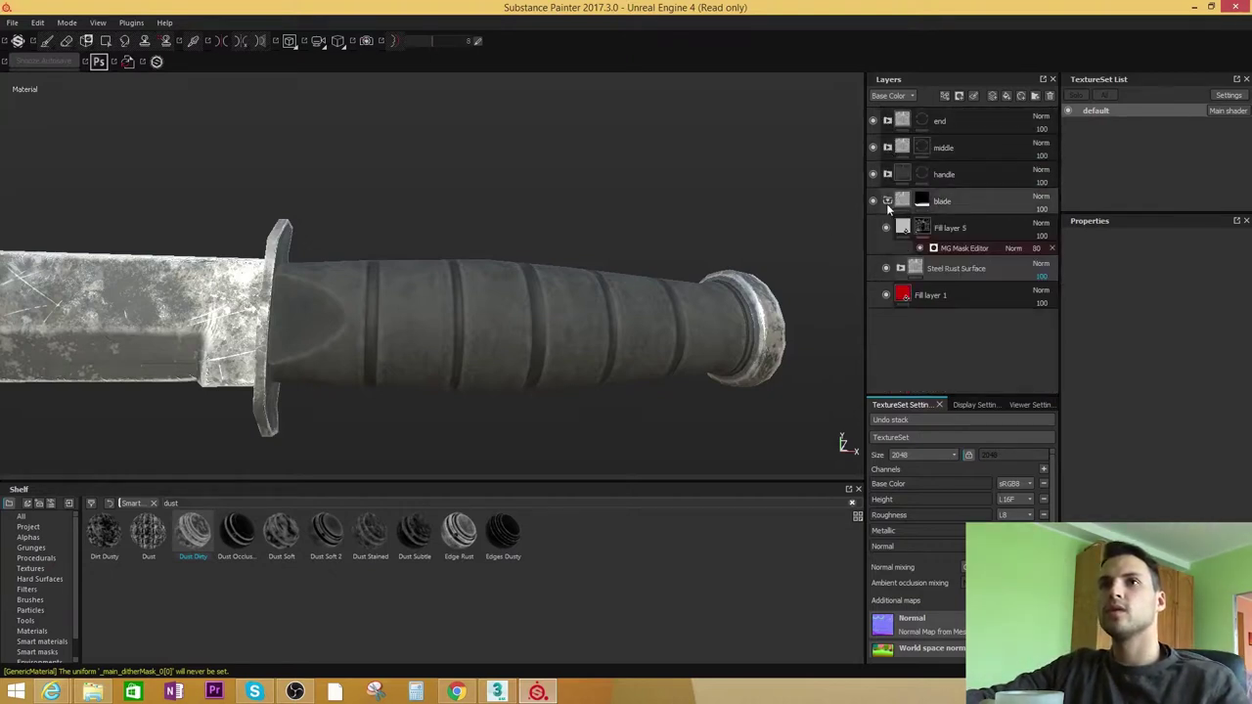
{"action": "left_click", "coordinate": [887, 201]}
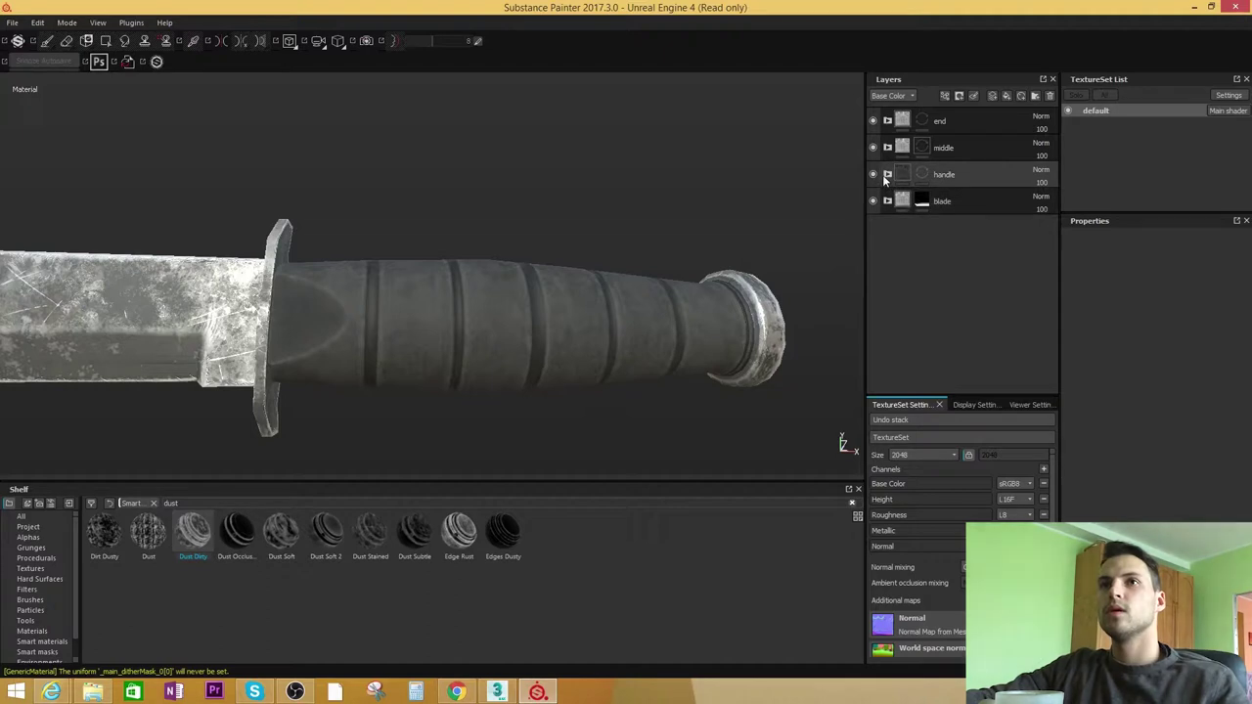
{"action": "left_click", "coordinate": [887, 174]}
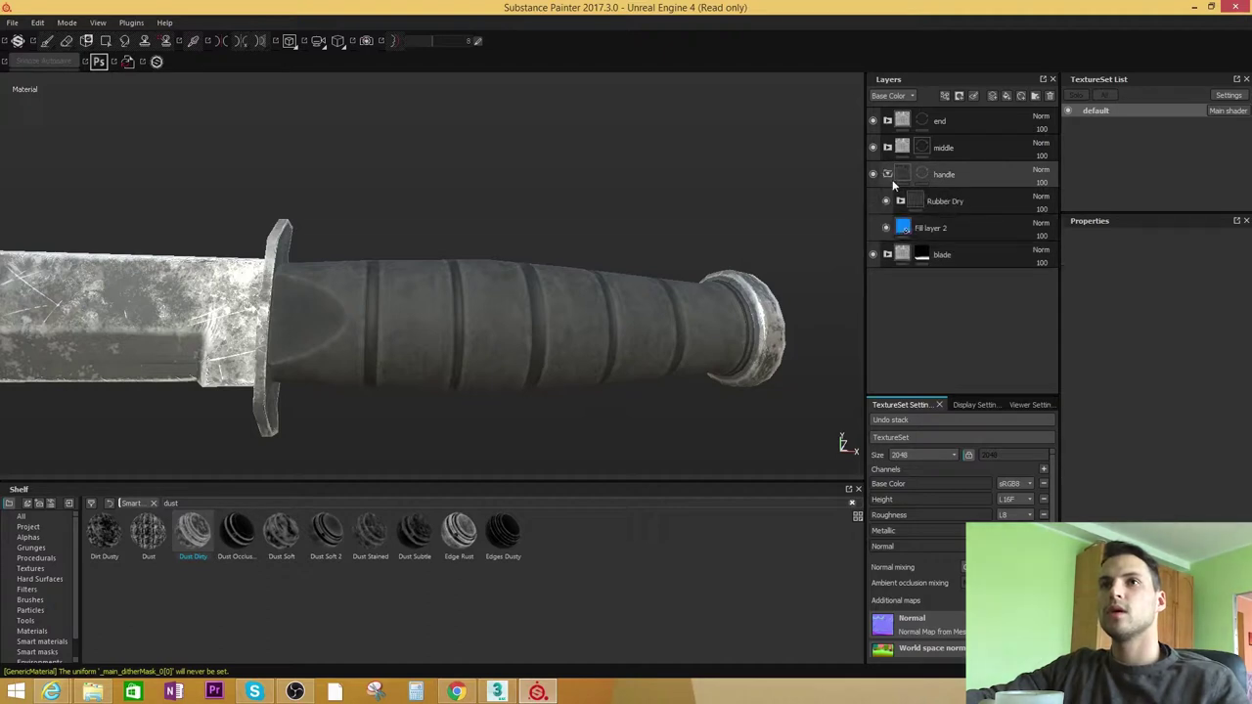
{"action": "left_click", "coordinate": [1008, 97]}
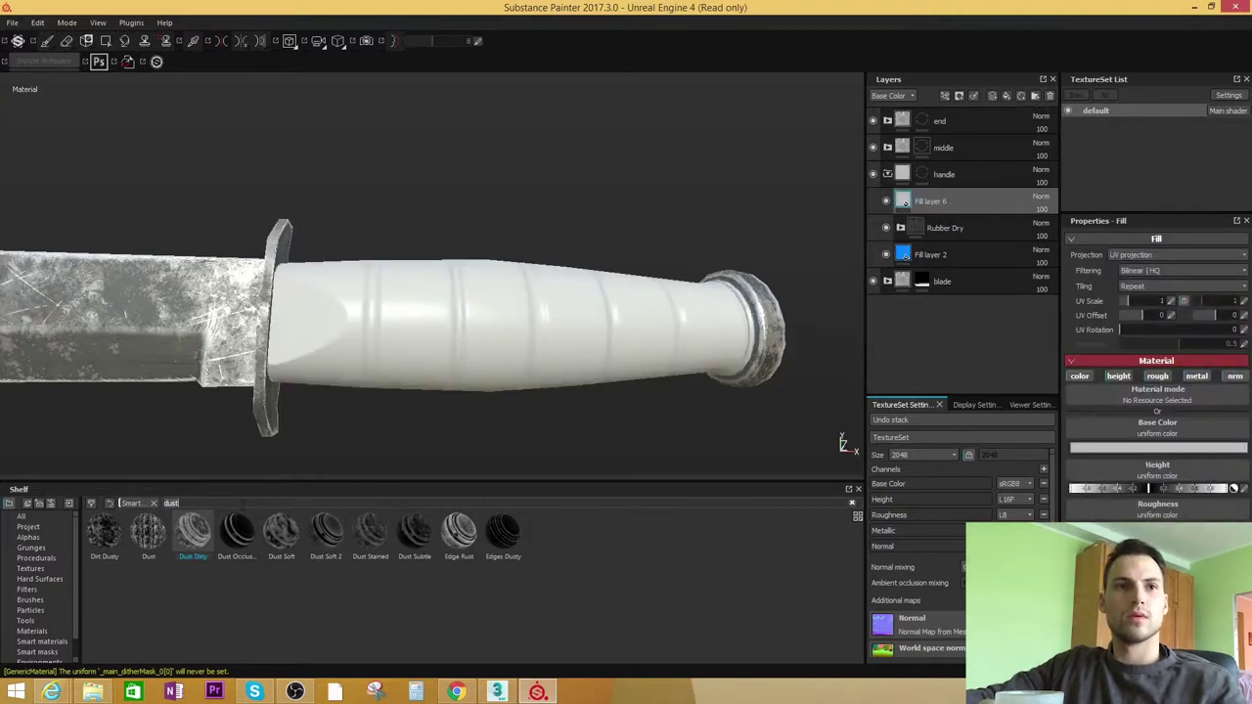
{"action": "left_click_drag", "start_coordinate": [459, 540], "coordinate": [979, 204]}
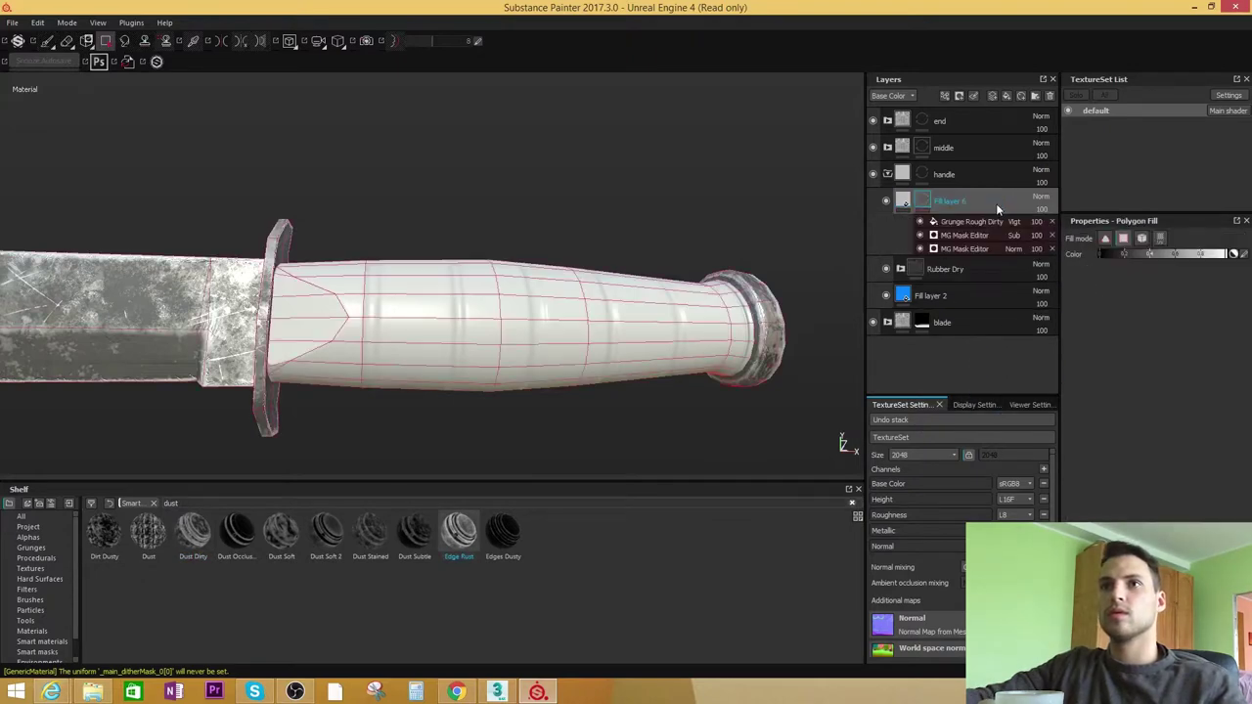
Try the fill layer above Rubber Dry without its metallic channel, then revert the change
{"action": "left_click", "coordinate": [905, 205]}
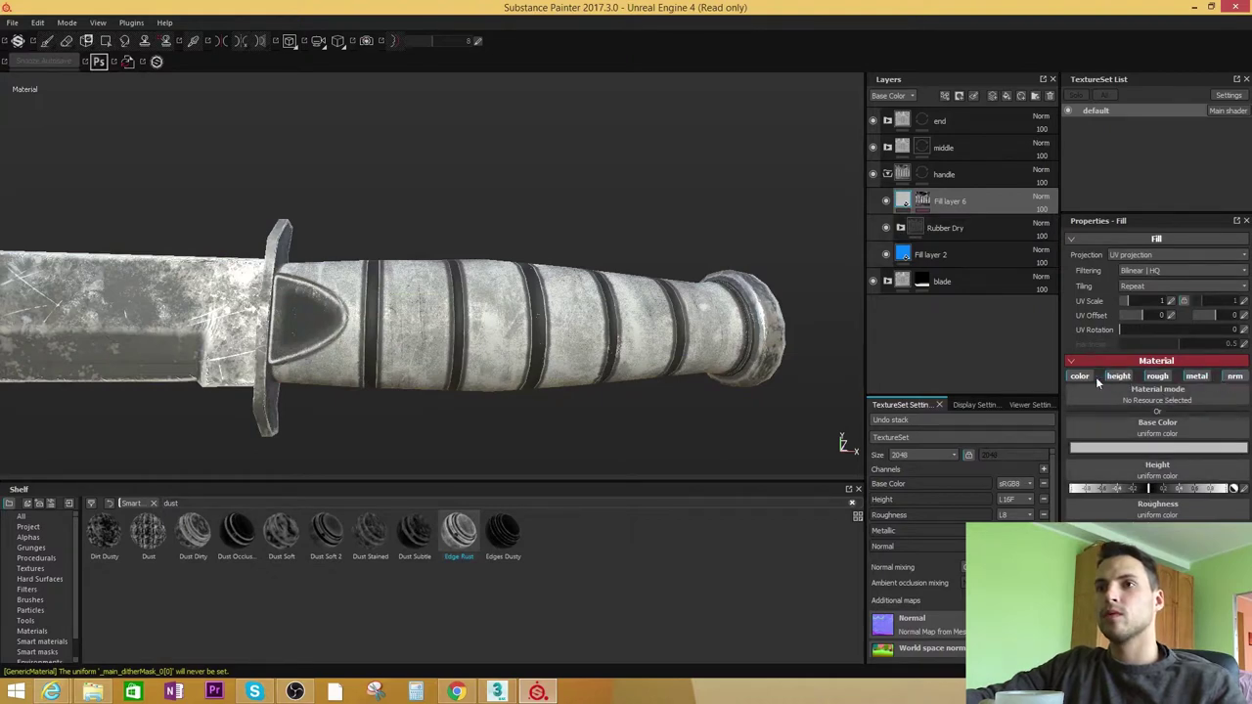
{"action": "left_click", "coordinate": [1201, 380]}
{"action": "scroll", "coordinate": [646, 391], "scroll_direction": "up", "scroll_amount": 2}
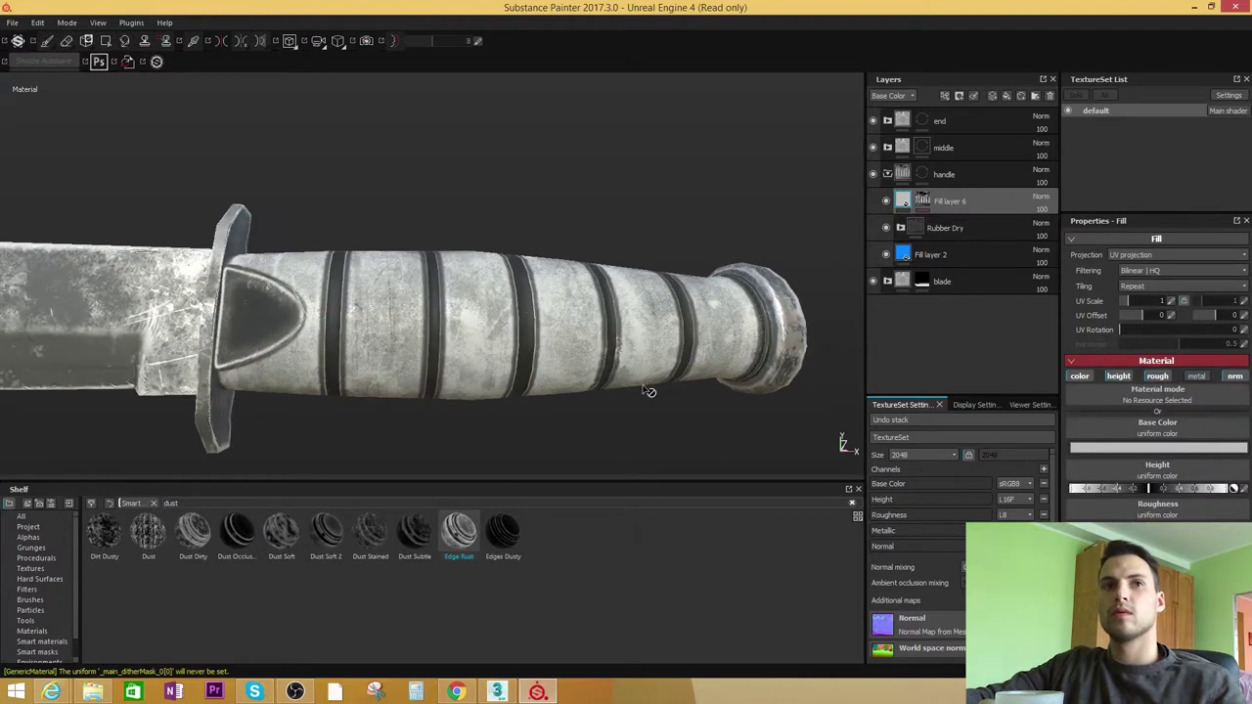
{"action": "left_click_drag", "start_coordinate": [647, 391], "coordinate": [659, 408], "text": "alt"}
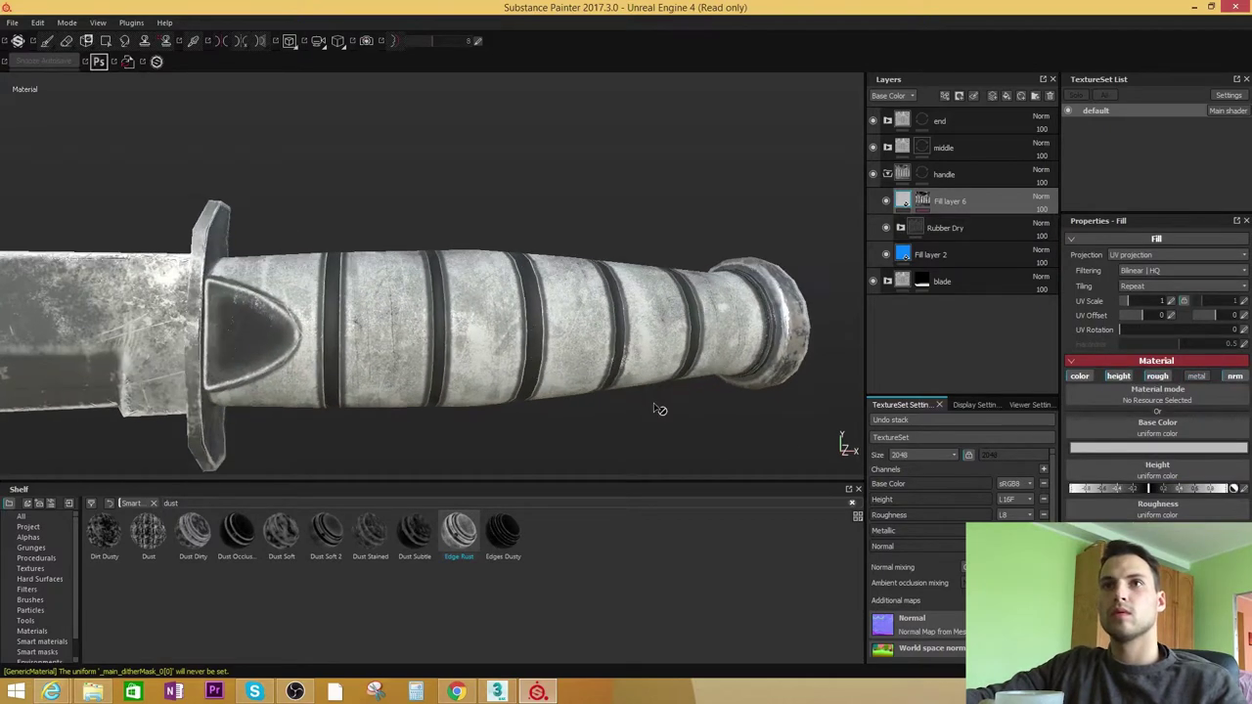
{"action": "left_click", "coordinate": [888, 201]}
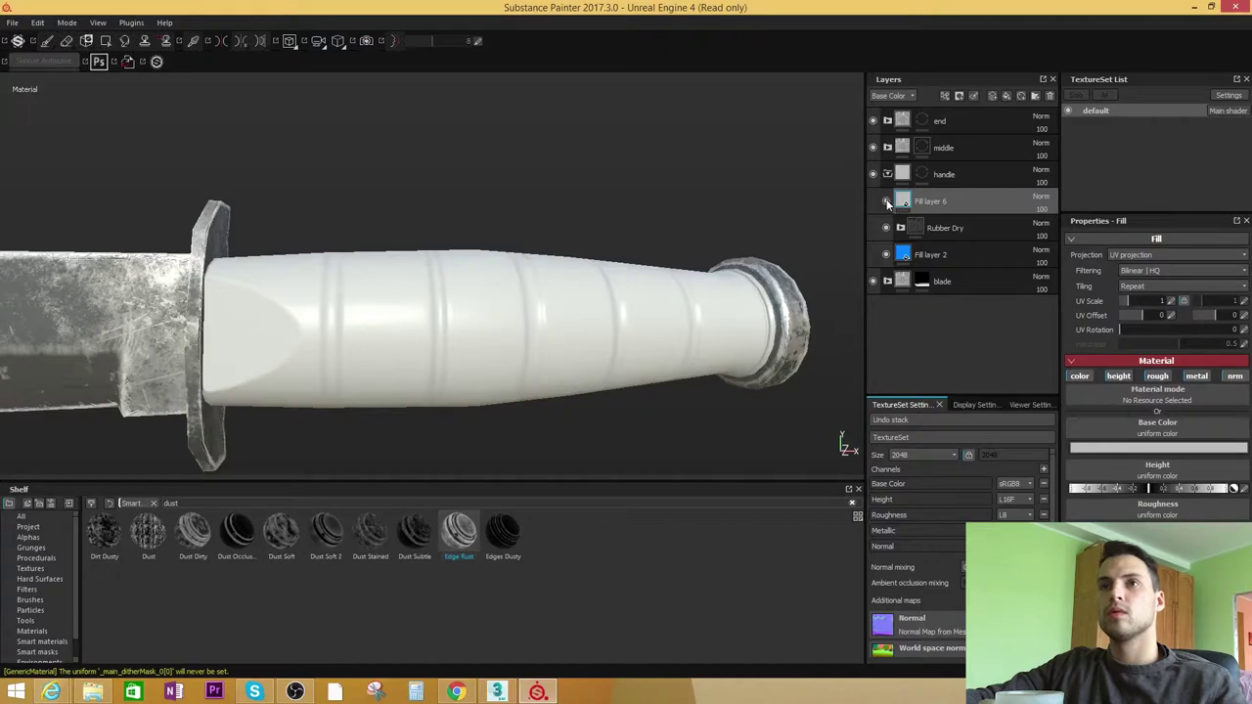
Apply the Edge Rust smart mask to the handle's fill layer and compare the handle with that layer hidden and shown
{"action": "left_click_drag", "start_coordinate": [469, 540], "coordinate": [989, 208]}
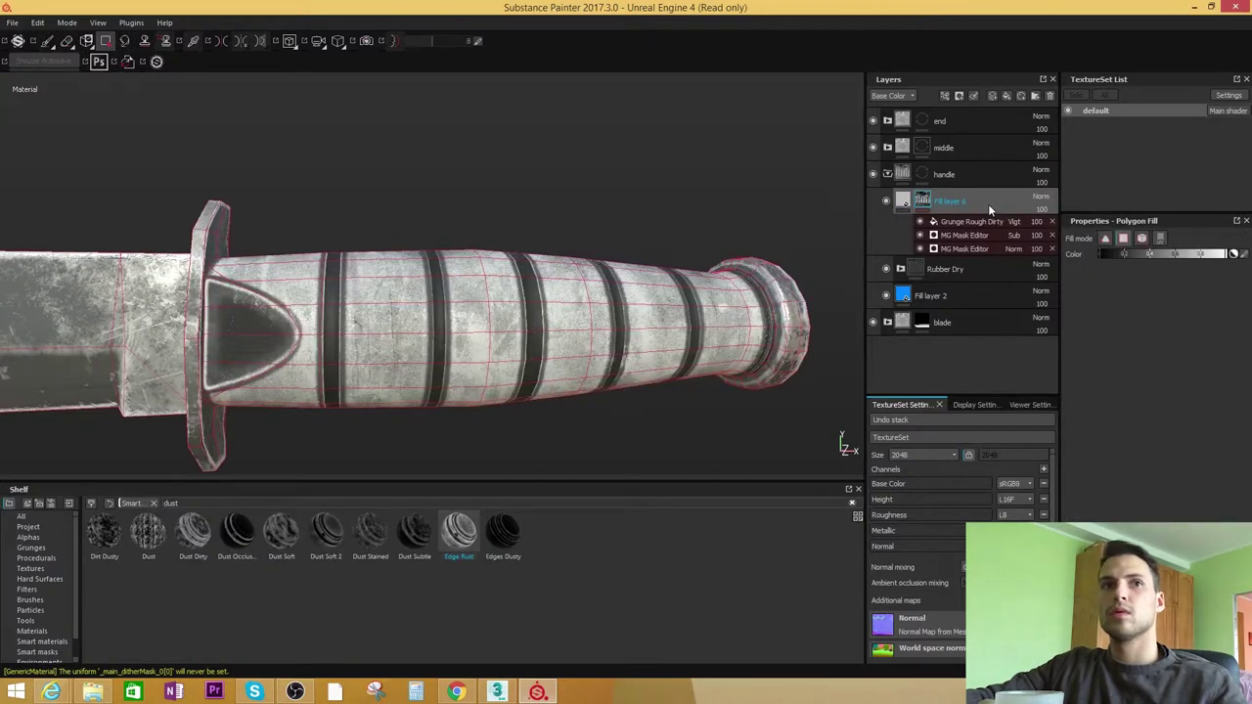
{"action": "left_click", "coordinate": [885, 202]}
{"action": "left_click", "coordinate": [884, 201]}
{"action": "left_click", "coordinate": [884, 201]}
{"action": "left_click", "coordinate": [885, 202]}
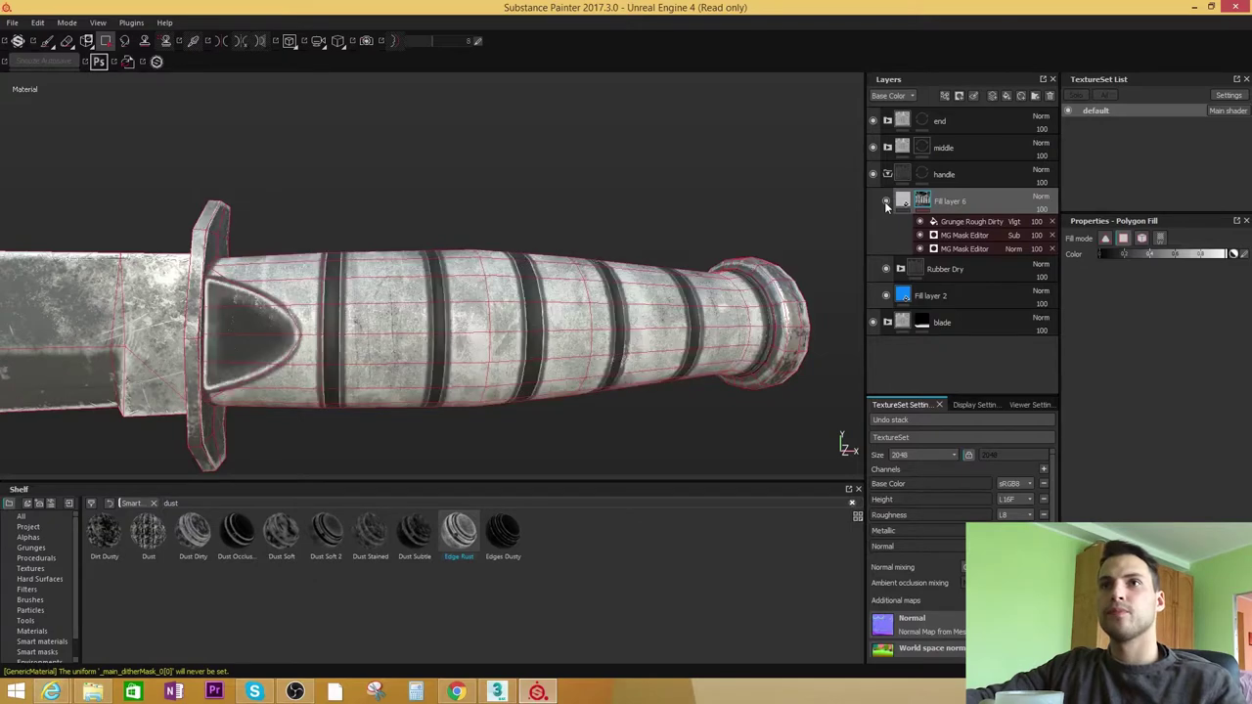
Compare the handle's fill mask with its lowest MG Mask Editor and its Grunge Rough Dirty effect switched off and on
{"action": "left_click", "coordinate": [977, 246]}
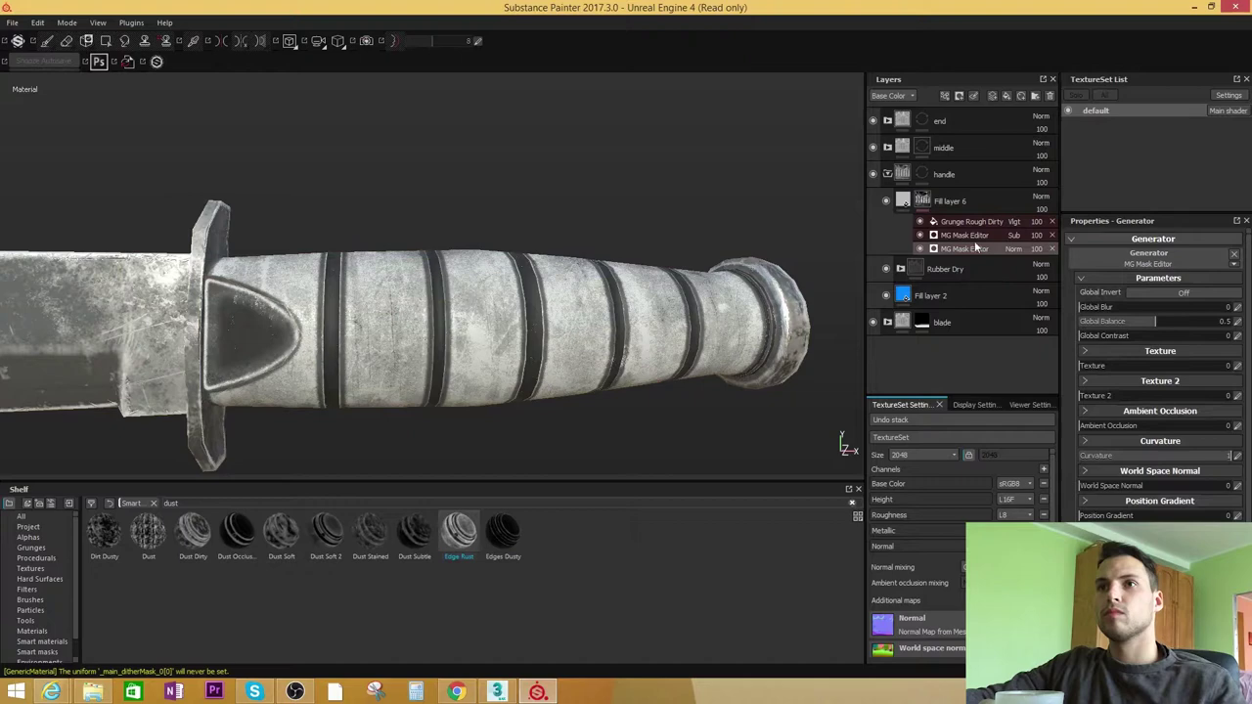
{"action": "left_click", "coordinate": [921, 248]}
{"action": "left_click", "coordinate": [921, 249]}
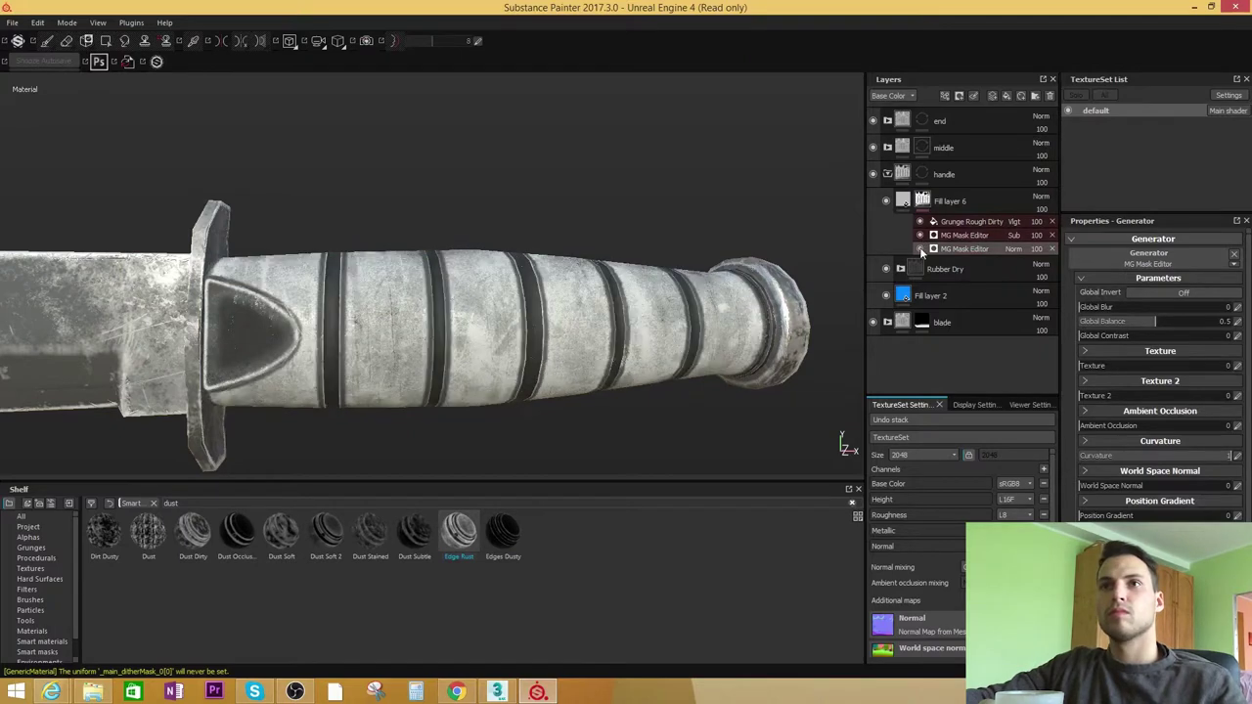
{"action": "left_click", "coordinate": [920, 249]}
{"action": "left_click", "coordinate": [919, 248]}
{"action": "left_click", "coordinate": [919, 222]}
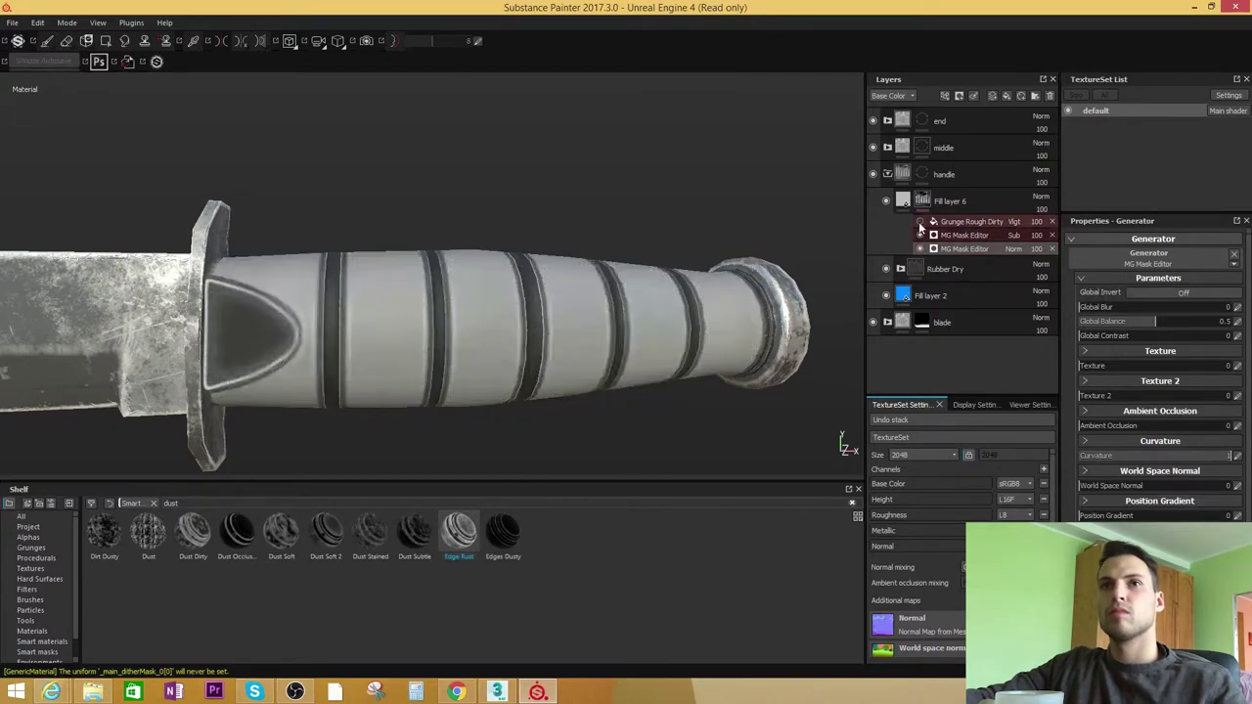
{"action": "left_click", "coordinate": [920, 222]}
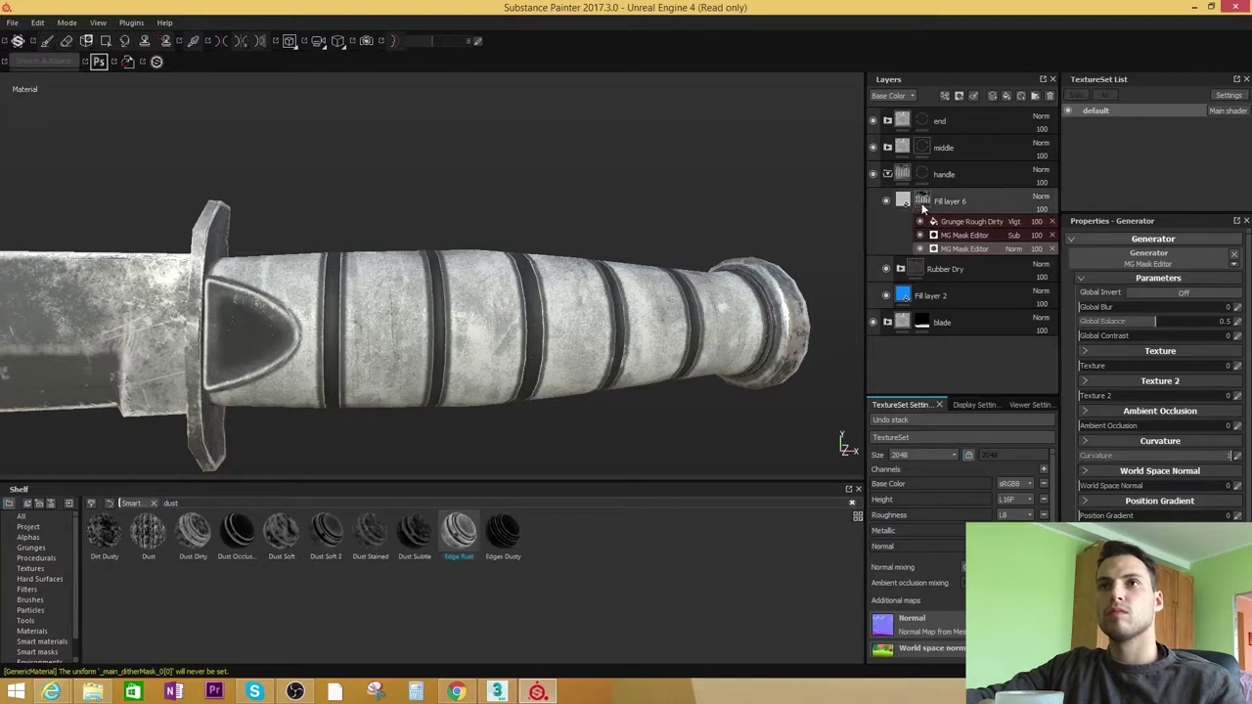
Delete the masked fill layer above Rubber Dry in the handle folder and examine the knife from several angles
{"action": "left_click", "coordinate": [990, 209]}
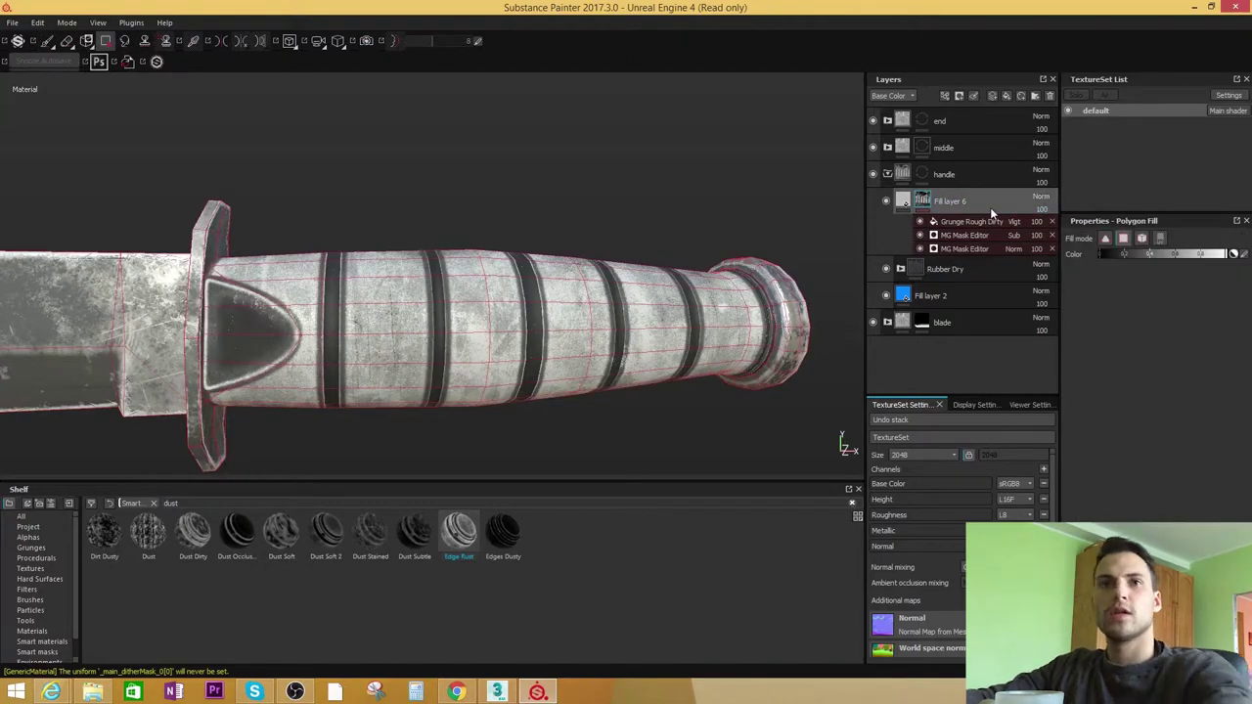
{"action": "key", "text": "Delete"}
{"action": "left_click_drag", "start_coordinate": [832, 316], "coordinate": [646, 251], "text": "alt"}
{"action": "middle_click_drag", "start_coordinate": [262, 350], "coordinate": [464, 347], "text": "alt"}
{"action": "scroll", "coordinate": [492, 332], "scroll_direction": "up", "scroll_amount": 3}
{"action": "left_click_drag", "start_coordinate": [492, 332], "coordinate": [478, 311], "text": "alt"}
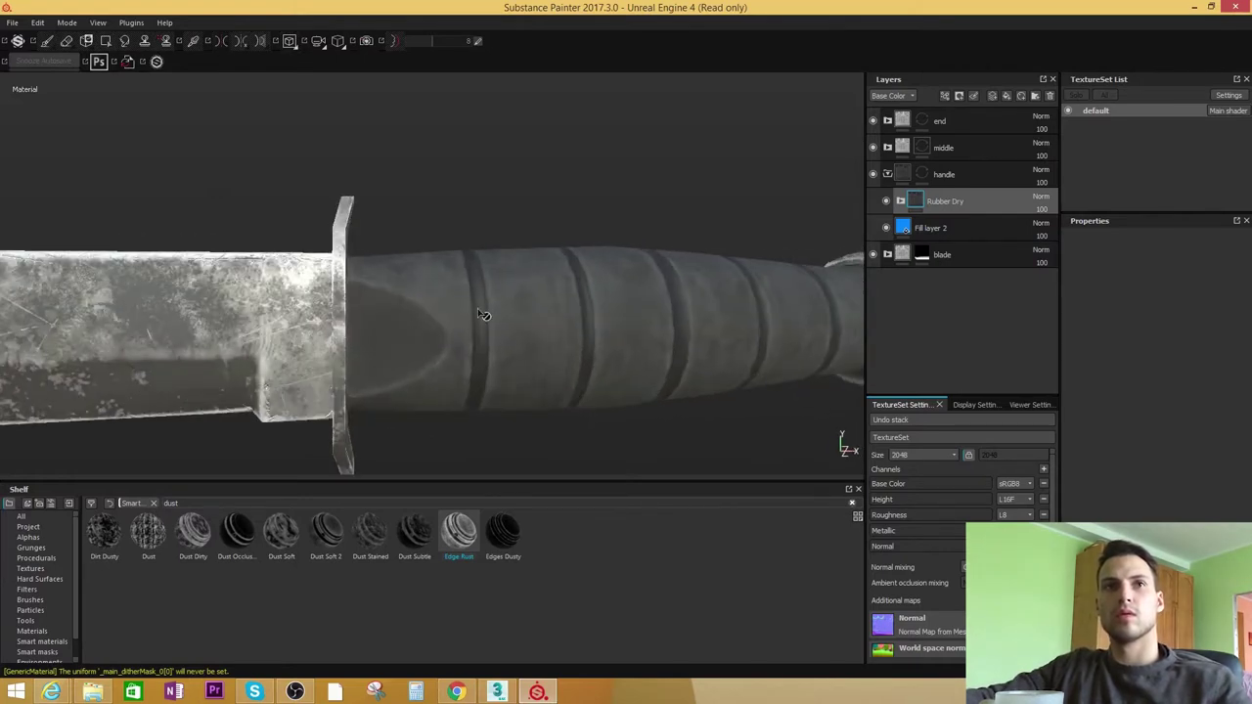
{"action": "scroll", "coordinate": [436, 229], "scroll_direction": "down", "scroll_amount": 3}
{"action": "left_click_drag", "start_coordinate": [436, 229], "coordinate": [562, 334], "text": "alt"}
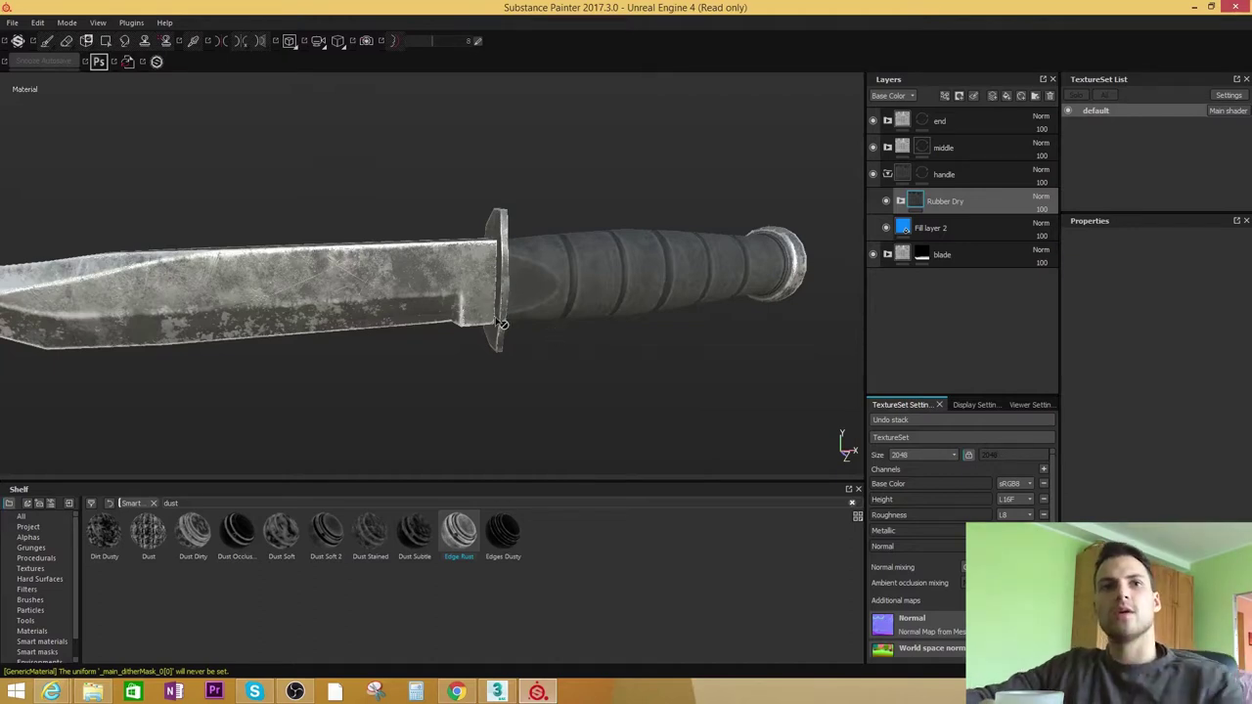
{"action": "left_click_drag", "start_coordinate": [496, 313], "coordinate": [422, 256], "text": "alt"}
{"action": "middle_click_drag", "start_coordinate": [422, 256], "coordinate": [460, 276], "text": "alt"}
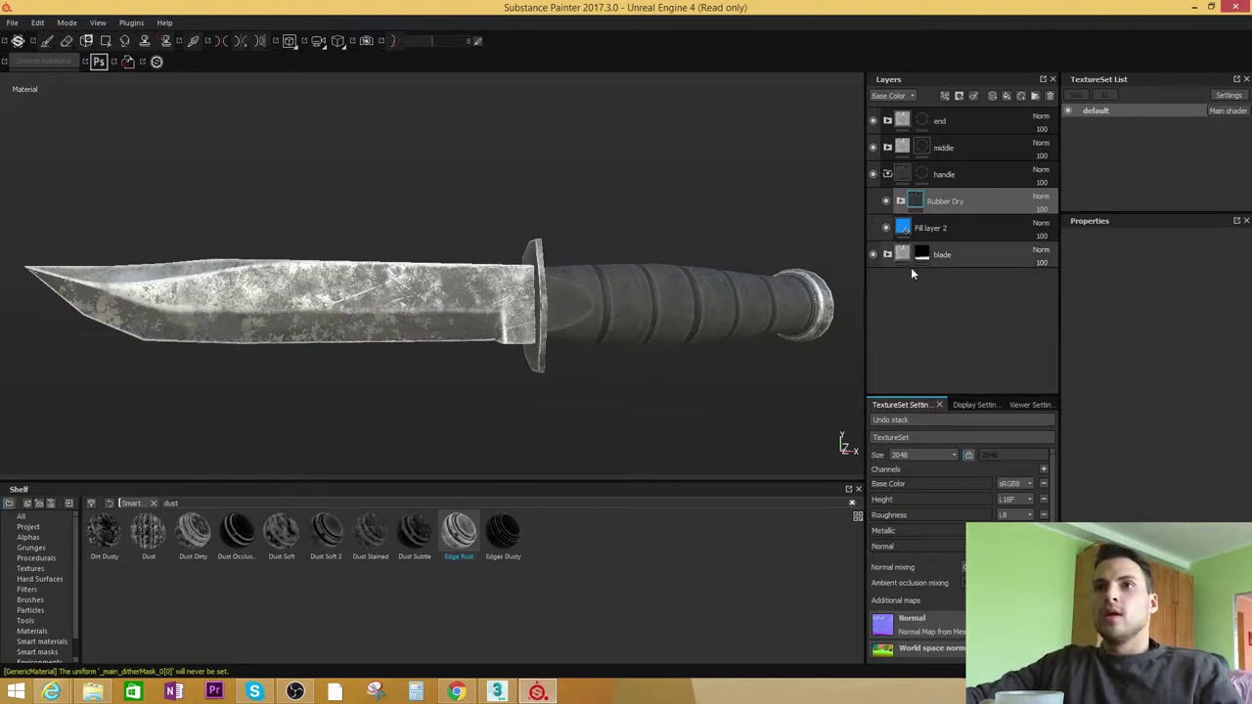
Expand the blade folder, select its dust fill layer, and browse the smart materials
{"action": "left_click", "coordinate": [889, 255]}
{"action": "left_click", "coordinate": [965, 286]}
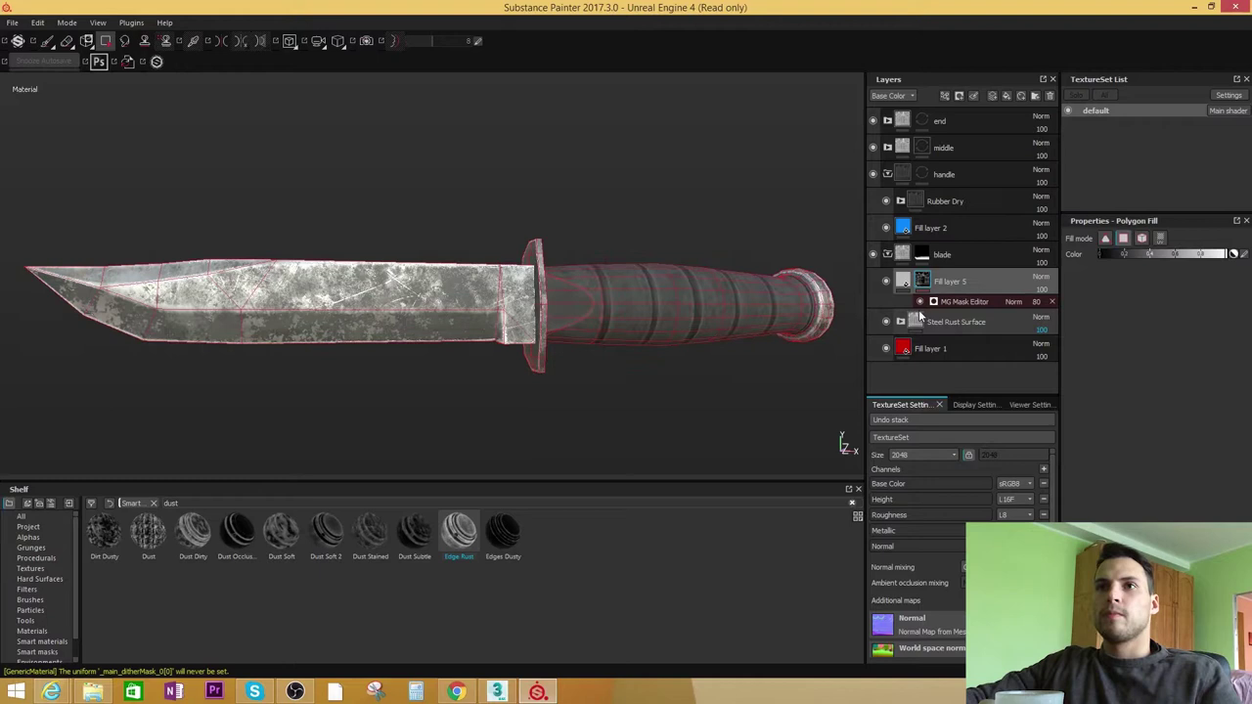
{"action": "left_click", "coordinate": [49, 642]}
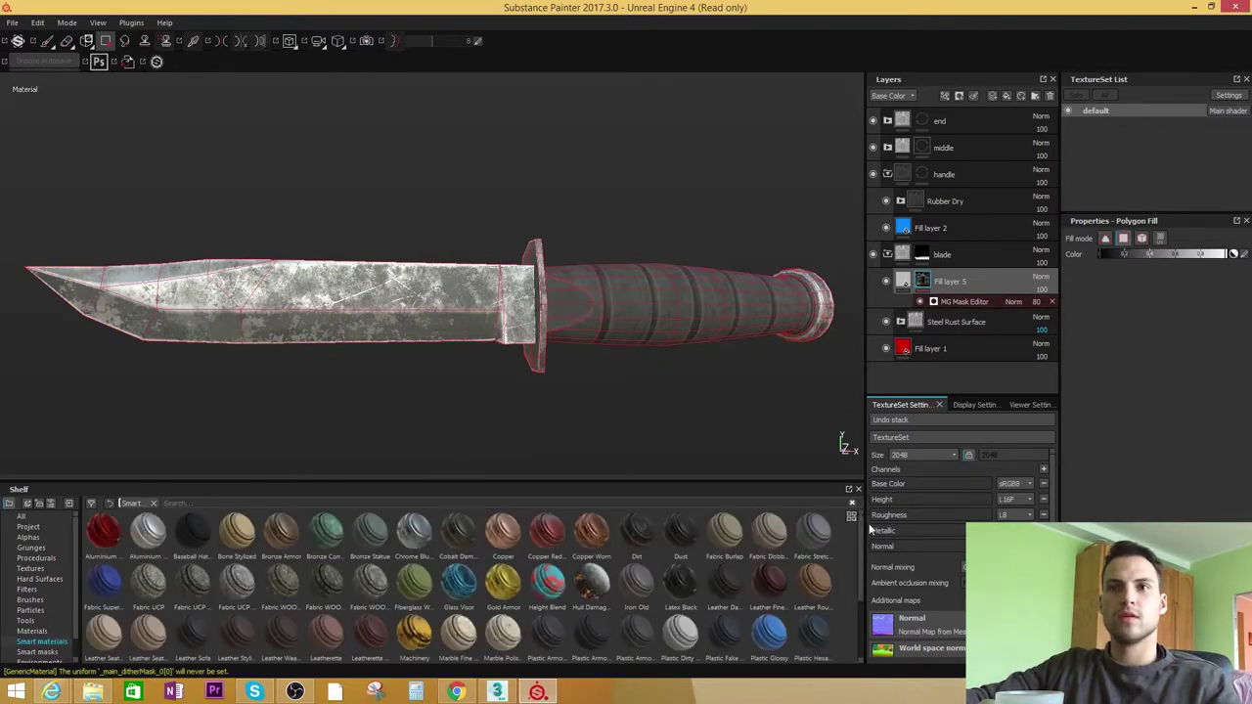
{"action": "mouse_move", "coordinate": [860, 532]}
{"action": "left_mouse_down"}
{"action": "mouse_move", "coordinate": [851, 589]}
{"action": "mouse_move", "coordinate": [852, 545]}
{"action": "left_mouse_up"}
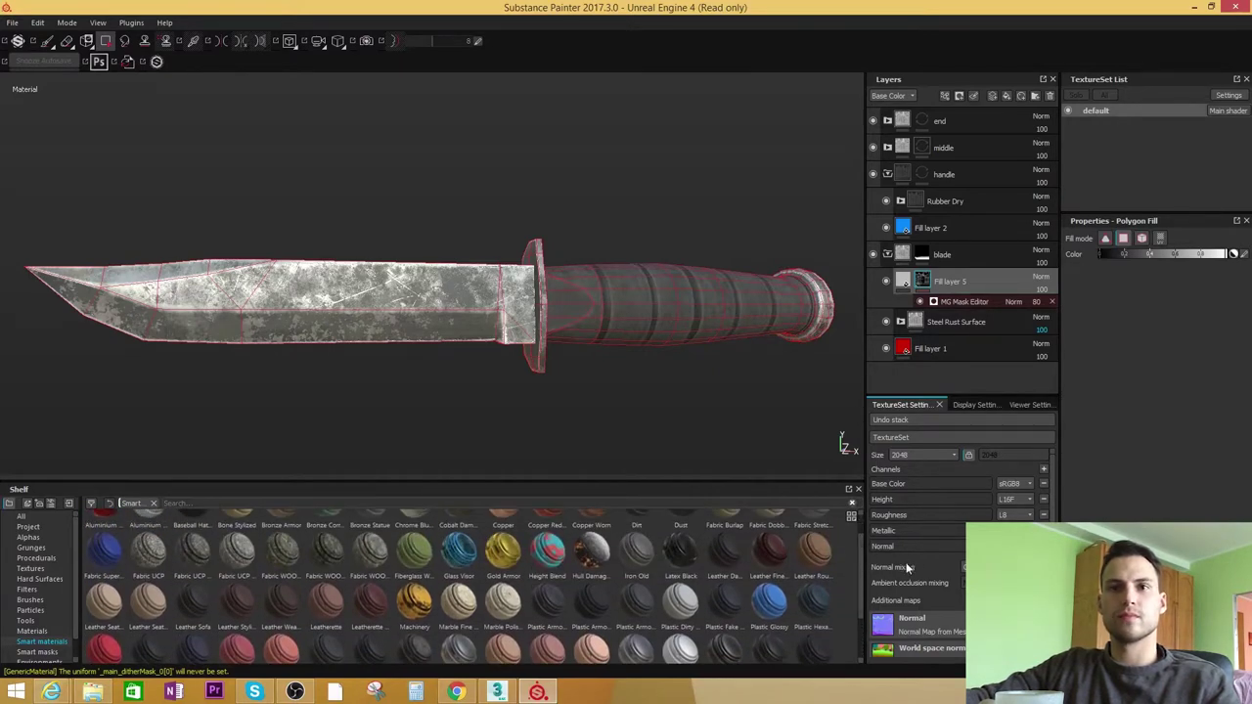
{"action": "left_click_drag", "start_coordinate": [862, 563], "coordinate": [864, 557]}
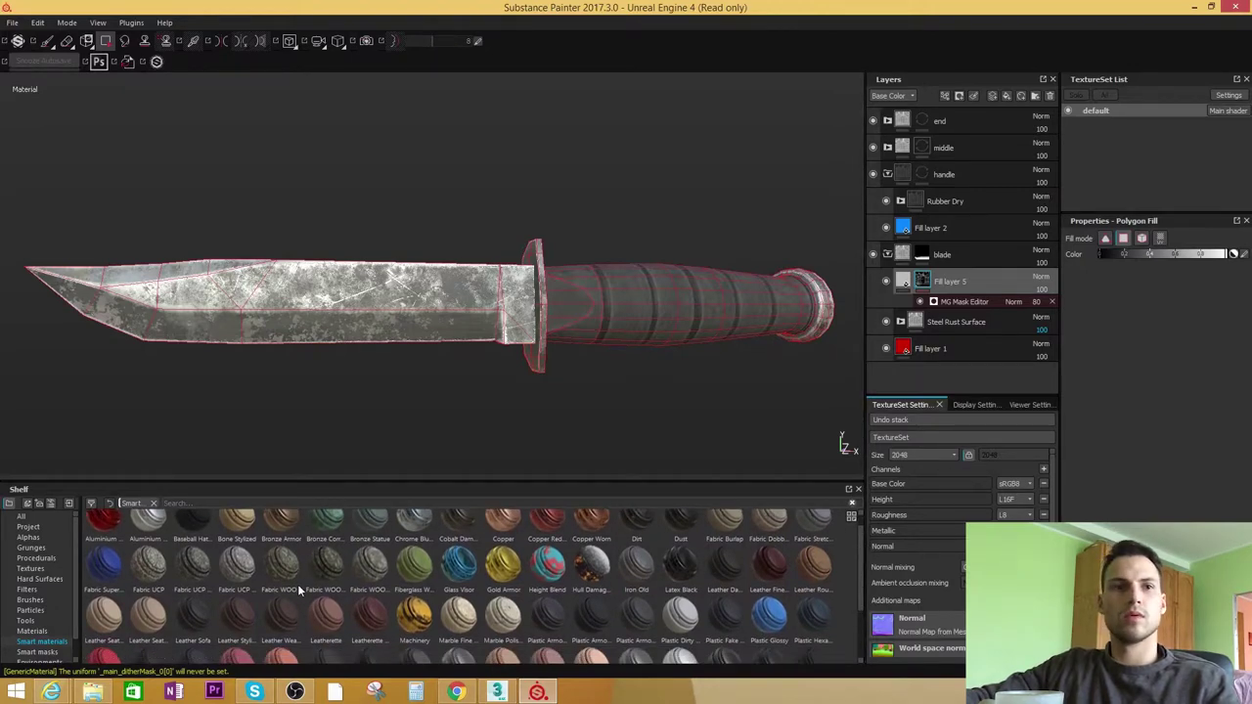
{"action": "scroll", "coordinate": [303, 562], "scroll_direction": "up", "scroll_amount": 1}
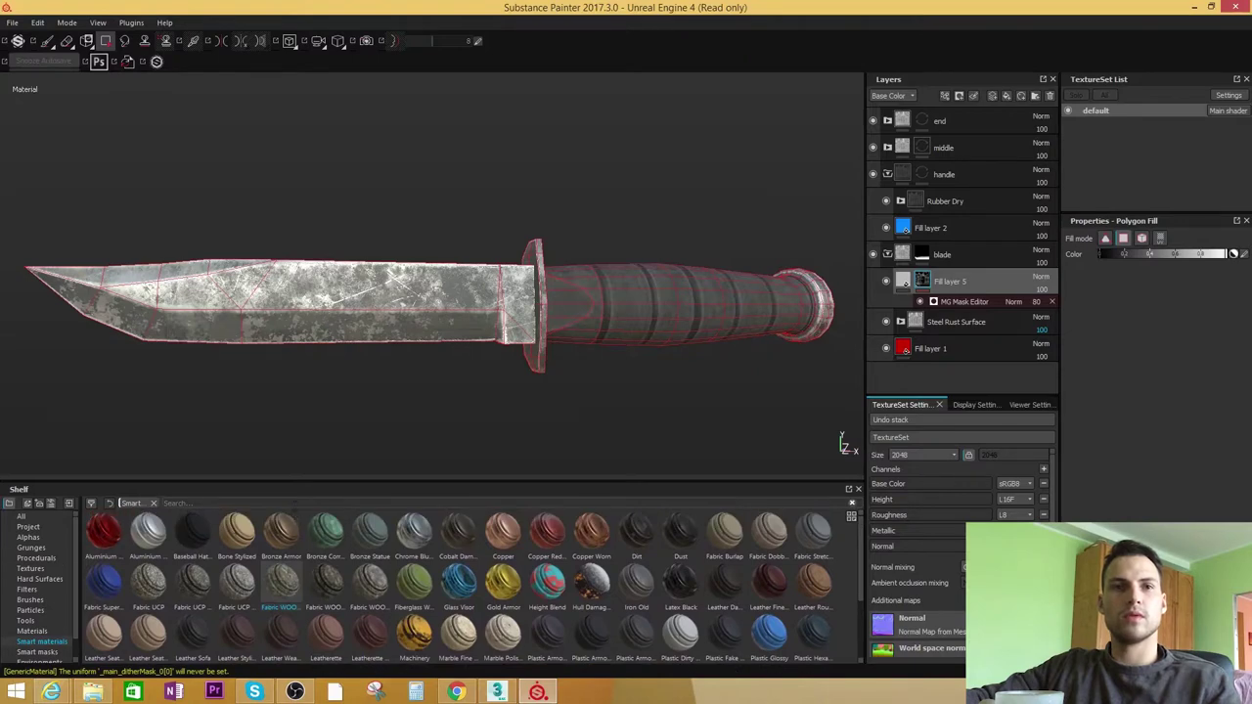
Search the smart materials for steel and add Steel Painted Stained above the dust fill layer in the blade folder
{"action": "left_click", "coordinate": [177, 503]}
{"action": "type", "text": "steel"}
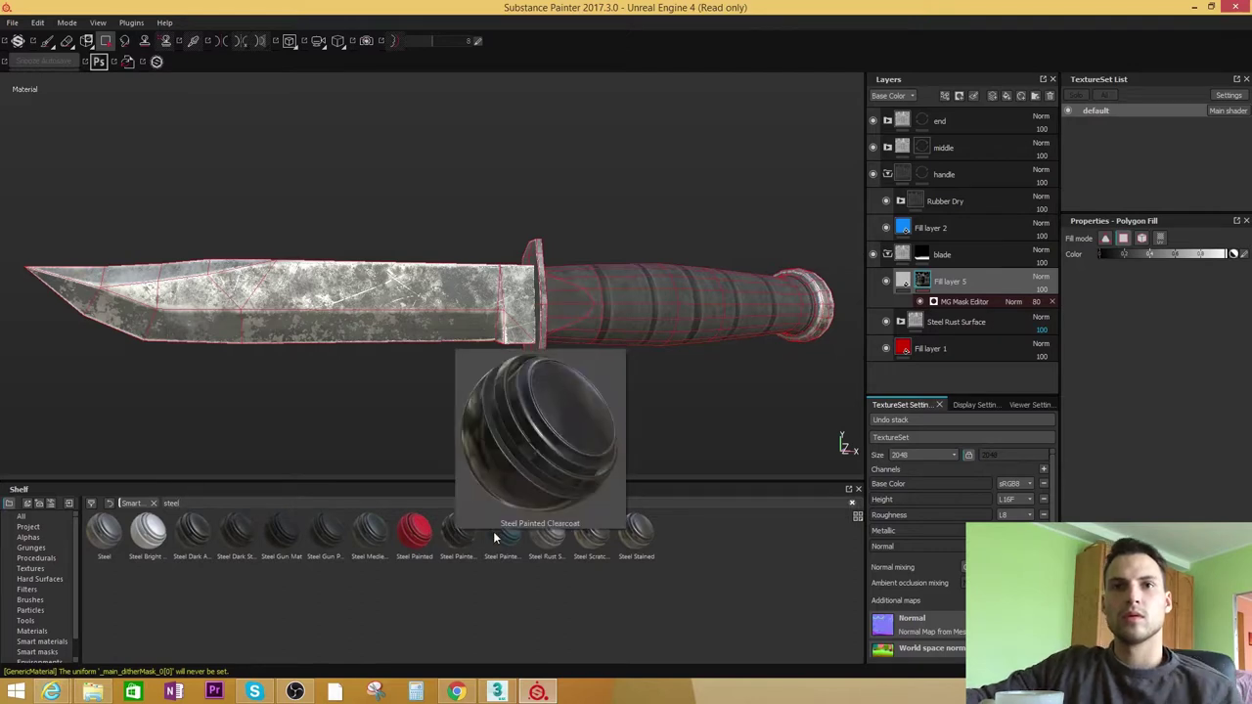
{"action": "mouse_move", "coordinate": [543, 537]}
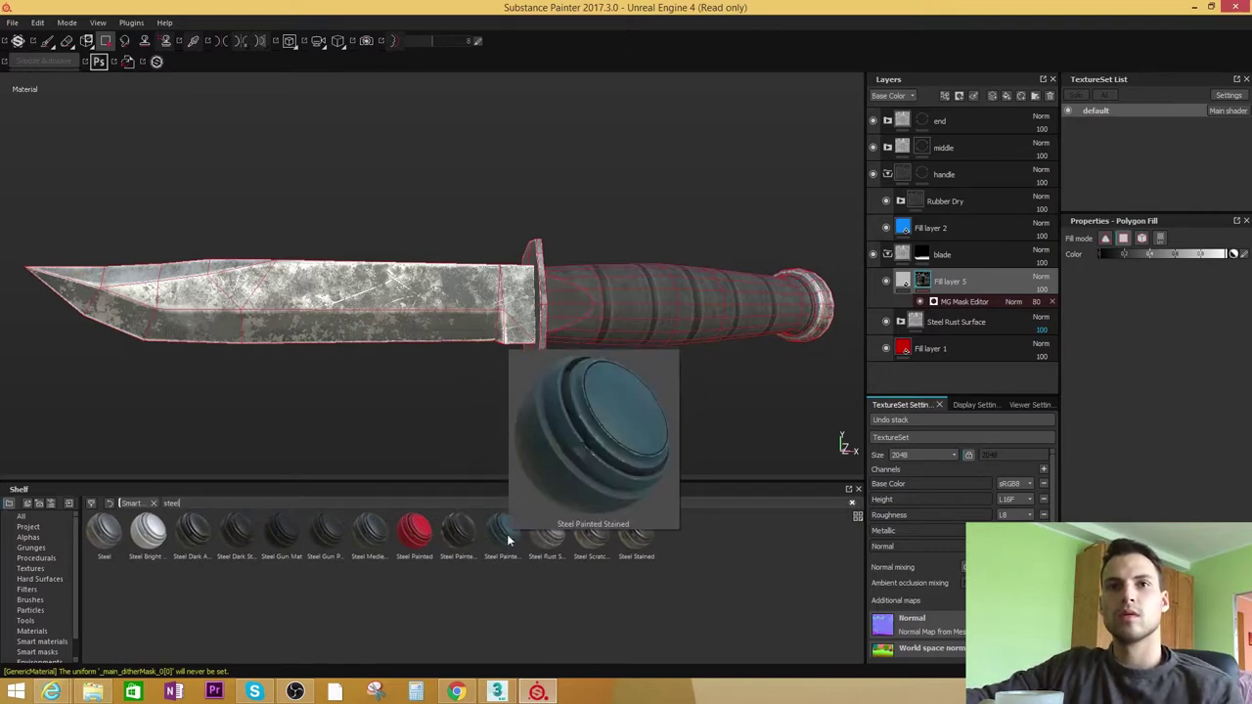
{"action": "left_click", "coordinate": [507, 535]}
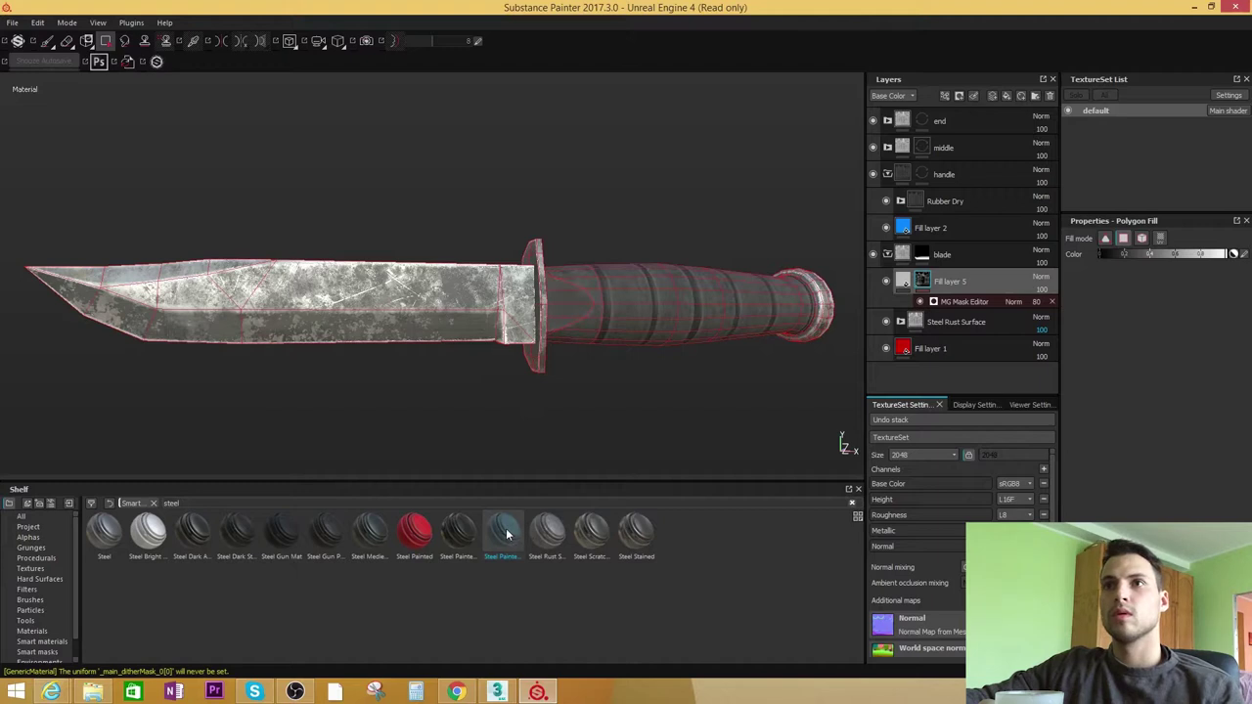
{"action": "mouse_move", "coordinate": [507, 534]}
{"action": "left_mouse_down"}
{"action": "mouse_move", "coordinate": [951, 262]}
{"action": "mouse_move", "coordinate": [950, 273]}
{"action": "left_mouse_up"}
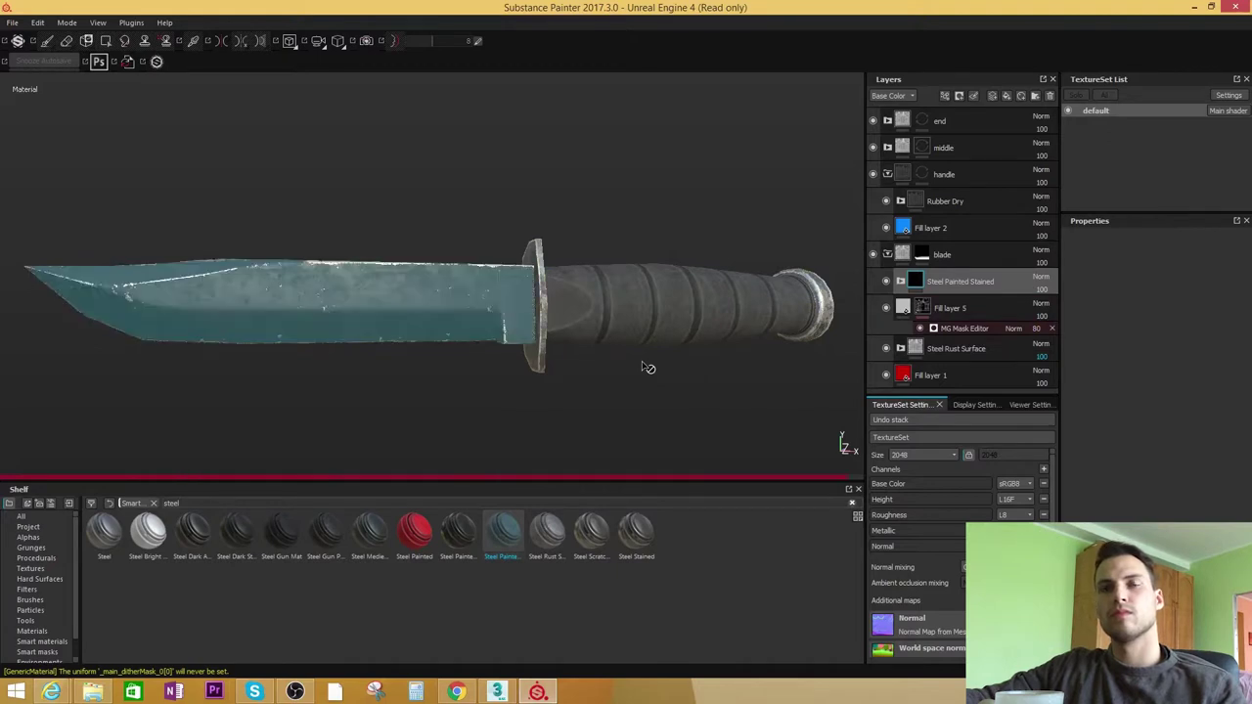
{"action": "left_click_drag", "start_coordinate": [472, 338], "coordinate": [441, 343], "text": "alt"}
{"action": "middle_click_drag", "start_coordinate": [441, 343], "coordinate": [577, 379], "text": "alt"}
{"action": "right_click_drag", "start_coordinate": [578, 380], "coordinate": [583, 390], "text": "alt"}
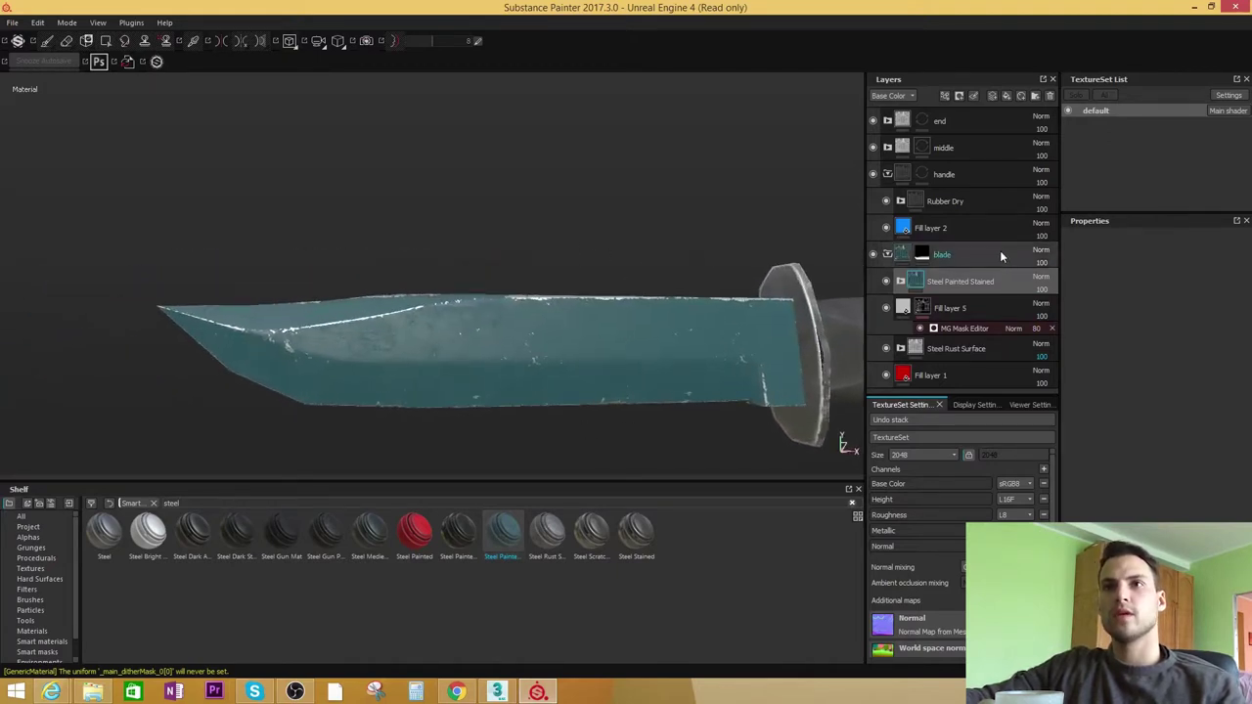
Change the base color of Base Paint in the Steel Painted Stained group to a near-black gray
{"action": "left_click", "coordinate": [900, 281]}
{"action": "scroll", "coordinate": [922, 311], "scroll_direction": "down", "scroll_amount": 3}
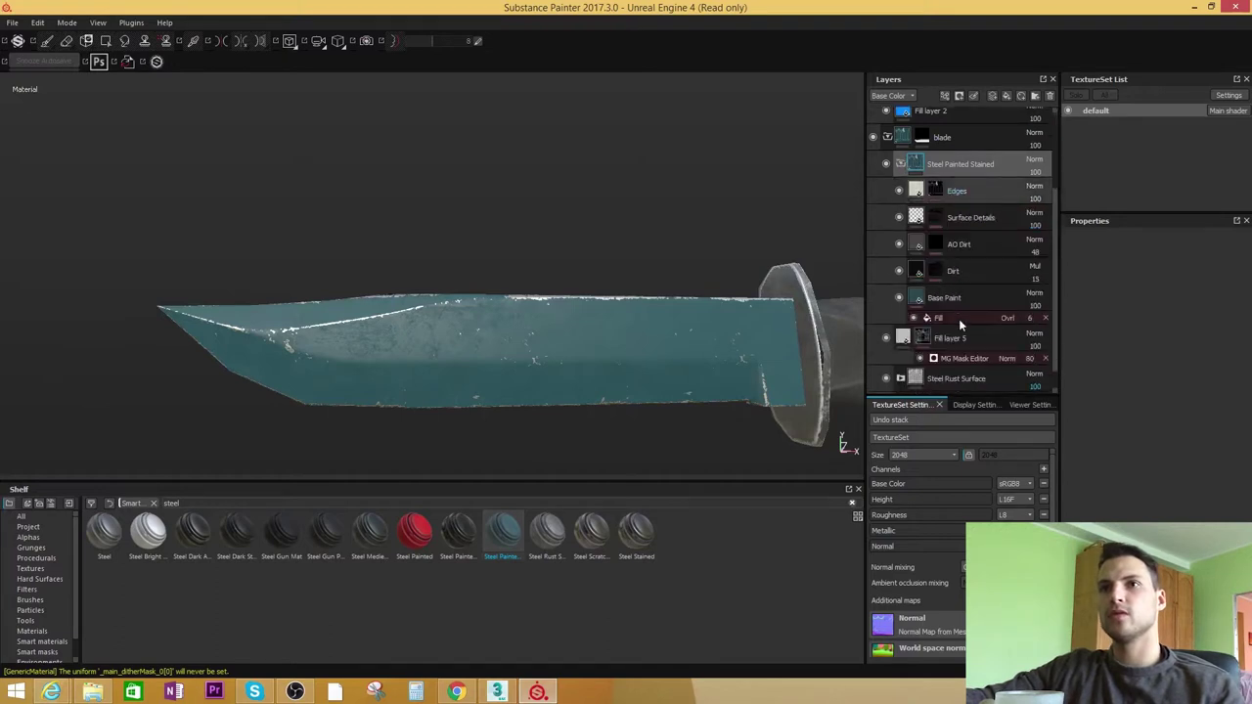
{"action": "left_click", "coordinate": [957, 319]}
{"action": "left_click", "coordinate": [1114, 445]}
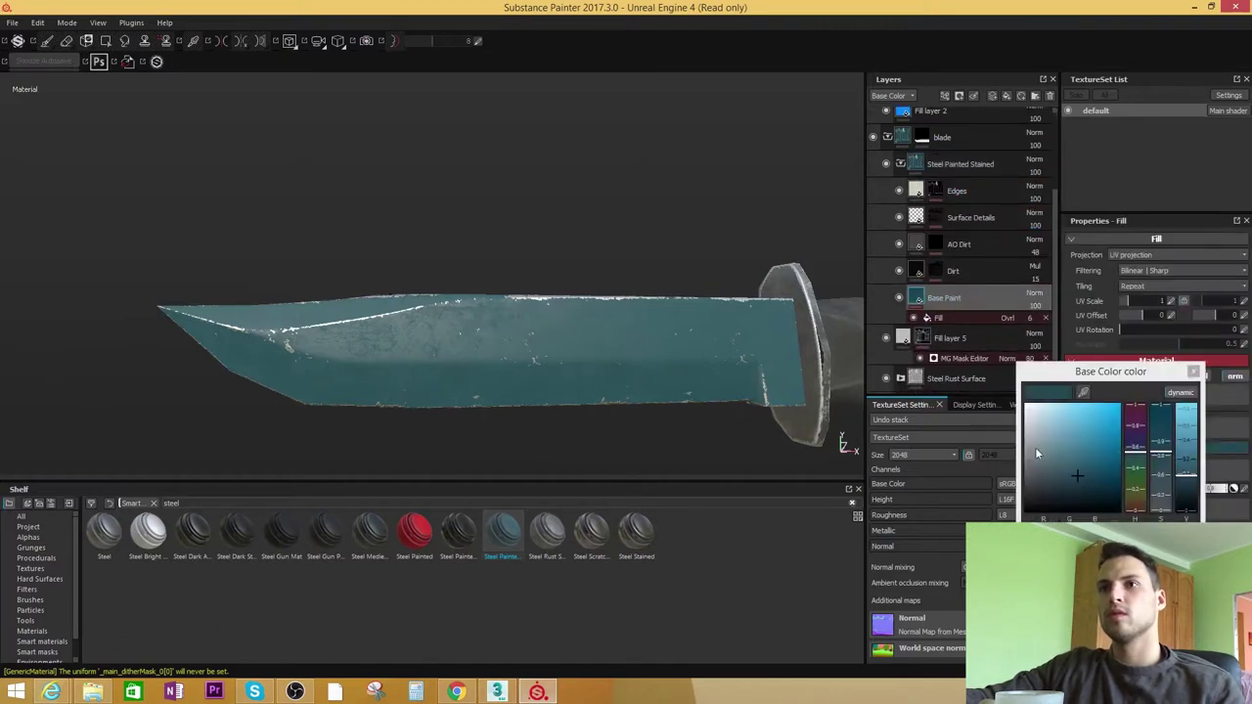
{"action": "left_click_drag", "start_coordinate": [1058, 457], "coordinate": [1013, 505]}
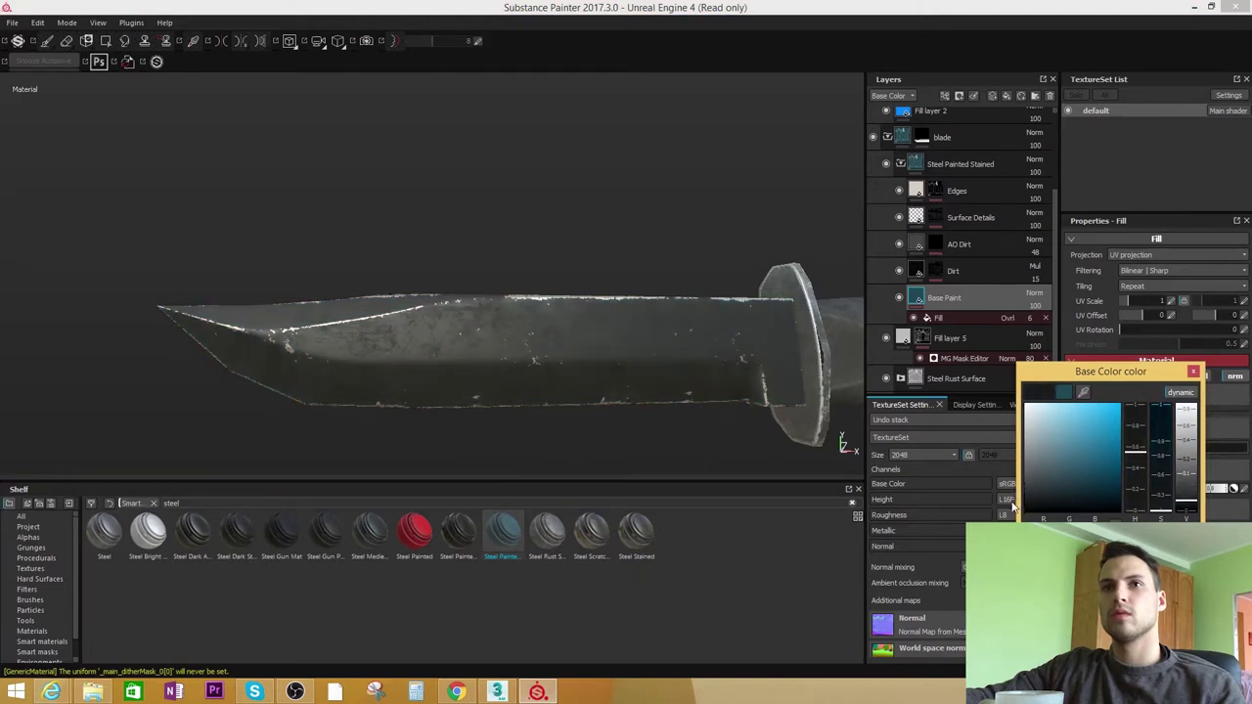
{"action": "left_click", "coordinate": [1193, 372]}
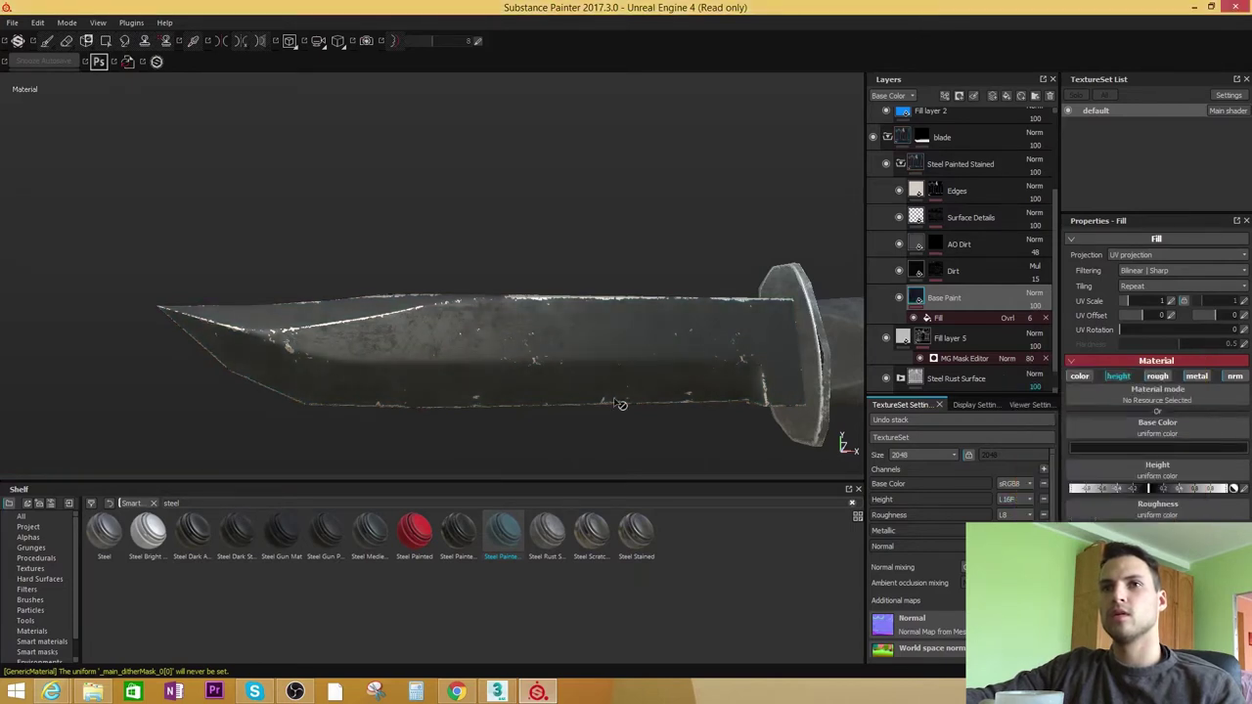
{"action": "scroll", "coordinate": [616, 391], "scroll_direction": "down", "scroll_amount": 3}
{"action": "left_click_drag", "start_coordinate": [620, 405], "coordinate": [582, 343], "text": "alt"}
{"action": "right_click_drag", "start_coordinate": [581, 343], "coordinate": [580, 363], "text": "shift"}
{"action": "left_click_drag", "start_coordinate": [580, 363], "coordinate": [519, 323], "text": "alt"}
Set the grunge fill in the Dirt layer's mask to a UV scale of 0.53 and a balance of 0.71
{"action": "left_click", "coordinate": [943, 276]}
{"action": "left_click", "coordinate": [944, 277]}
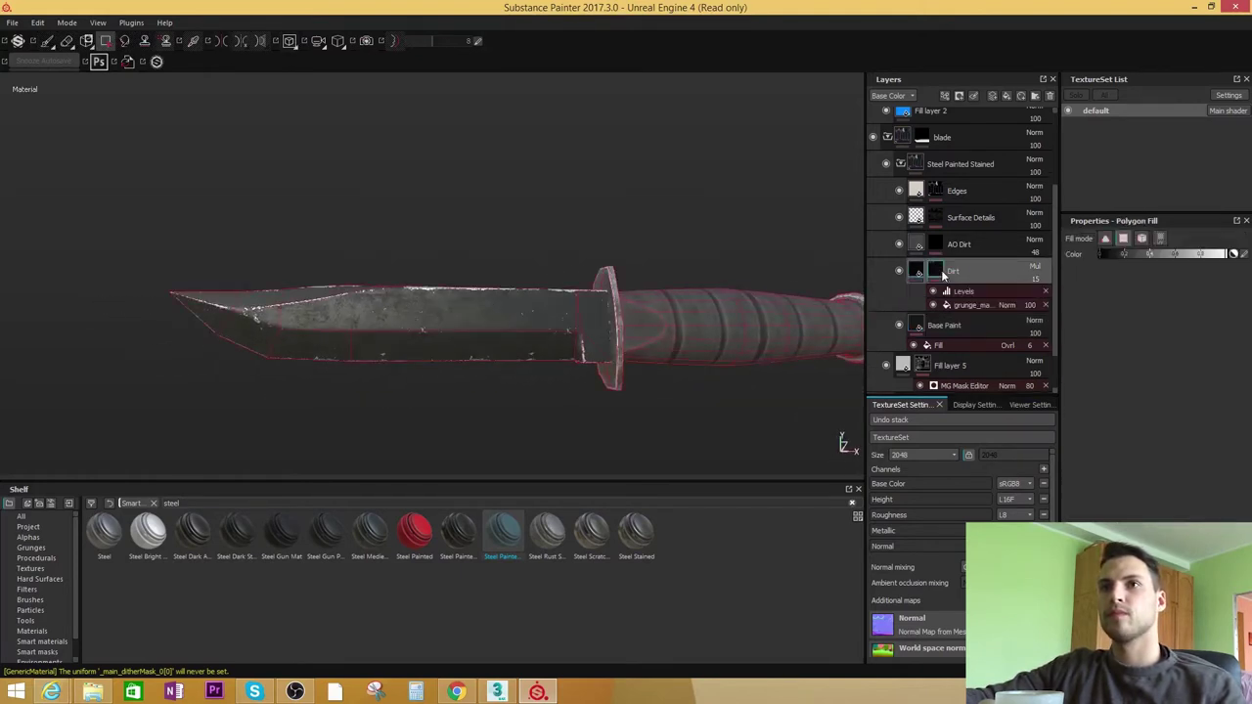
{"action": "left_click", "coordinate": [973, 306]}
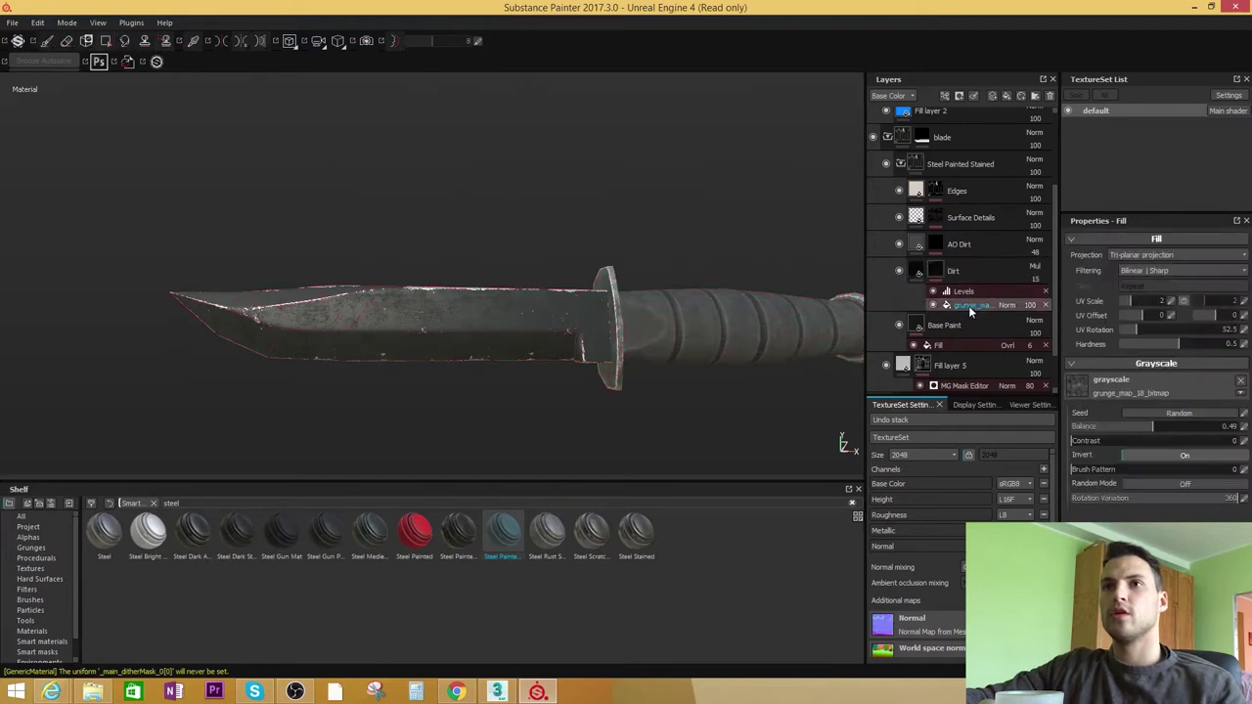
{"action": "left_click_drag", "start_coordinate": [724, 377], "coordinate": [766, 380], "text": "alt"}
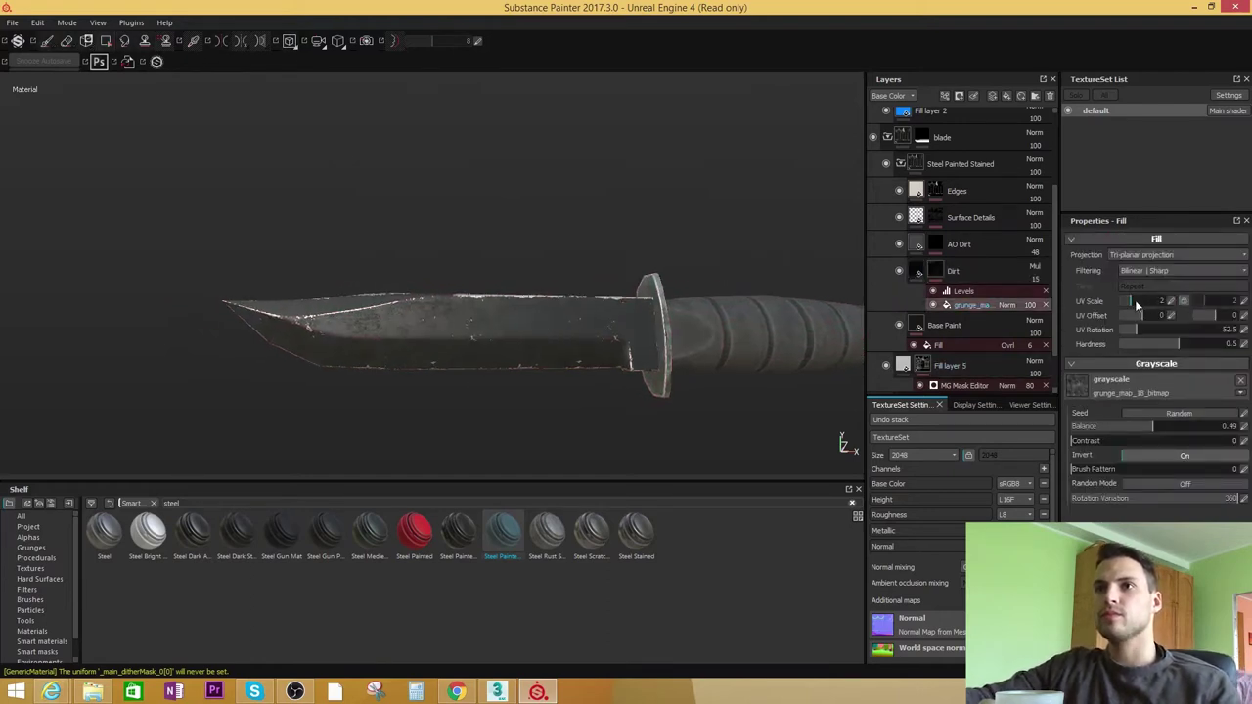
{"action": "left_click_drag", "start_coordinate": [1134, 302], "coordinate": [1139, 304]}
{"action": "right_click_drag", "start_coordinate": [391, 293], "coordinate": [408, 397], "text": "alt"}
{"action": "middle_click_drag", "start_coordinate": [436, 381], "coordinate": [470, 341], "text": "alt"}
{"action": "right_click", "coordinate": [467, 336]}
{"action": "left_click", "coordinate": [517, 309]}
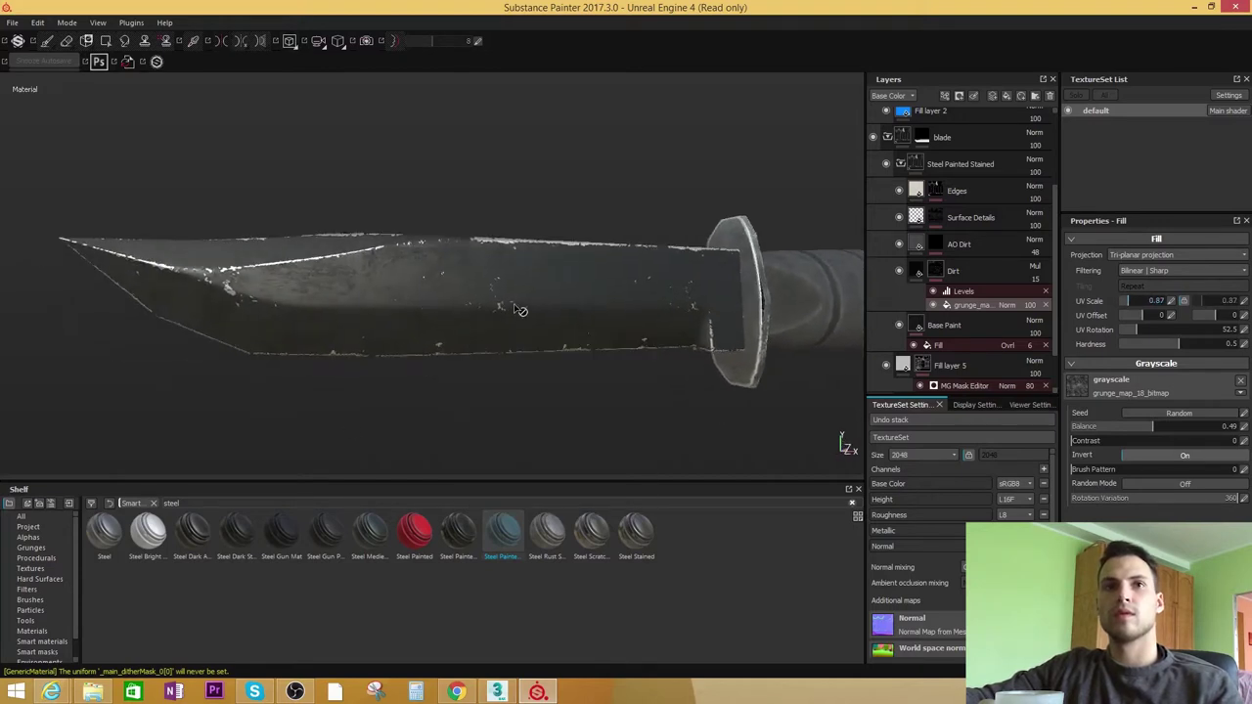
{"action": "mouse_move", "coordinate": [518, 309]}
{"action": "right_mouse_down", "text": "shift"}
{"action": "mouse_move", "coordinate": [627, 323]}
{"action": "mouse_move", "coordinate": [527, 324]}
{"action": "right_mouse_up", "text": "shift"}
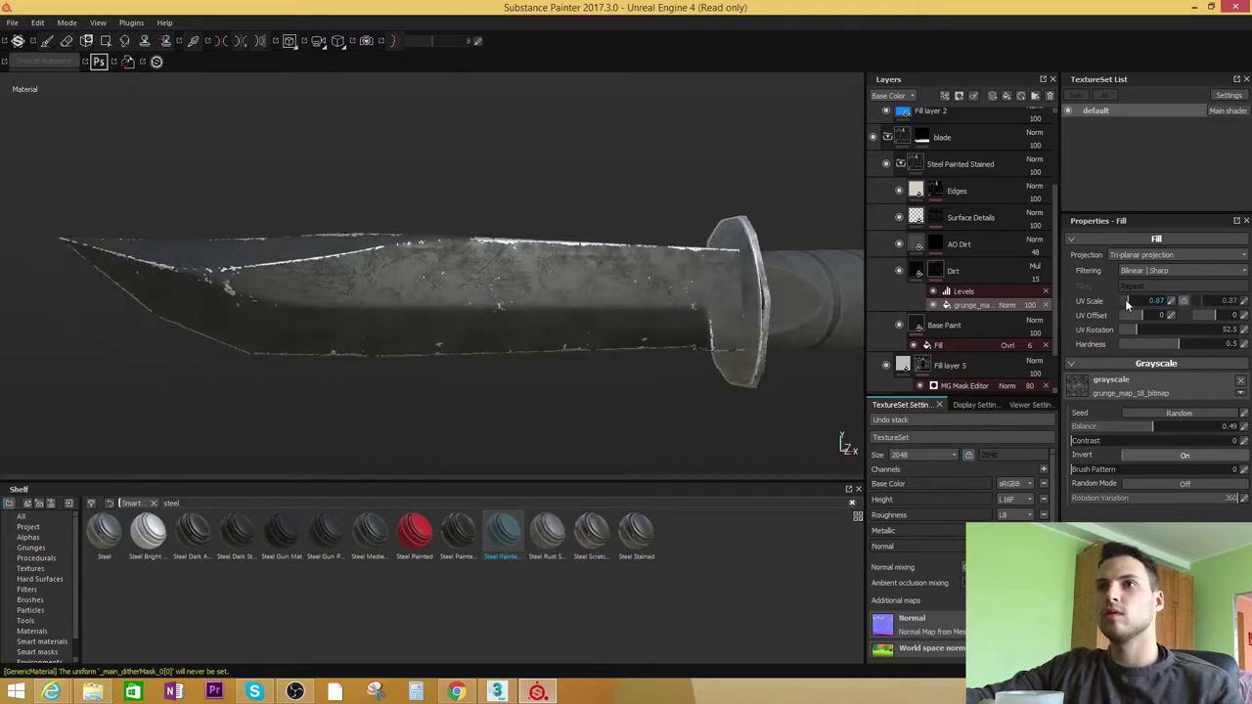
{"action": "mouse_move", "coordinate": [1130, 304]}
{"action": "left_mouse_down"}
{"action": "mouse_move", "coordinate": [1149, 307]}
{"action": "mouse_move", "coordinate": [1126, 309]}
{"action": "left_mouse_up"}
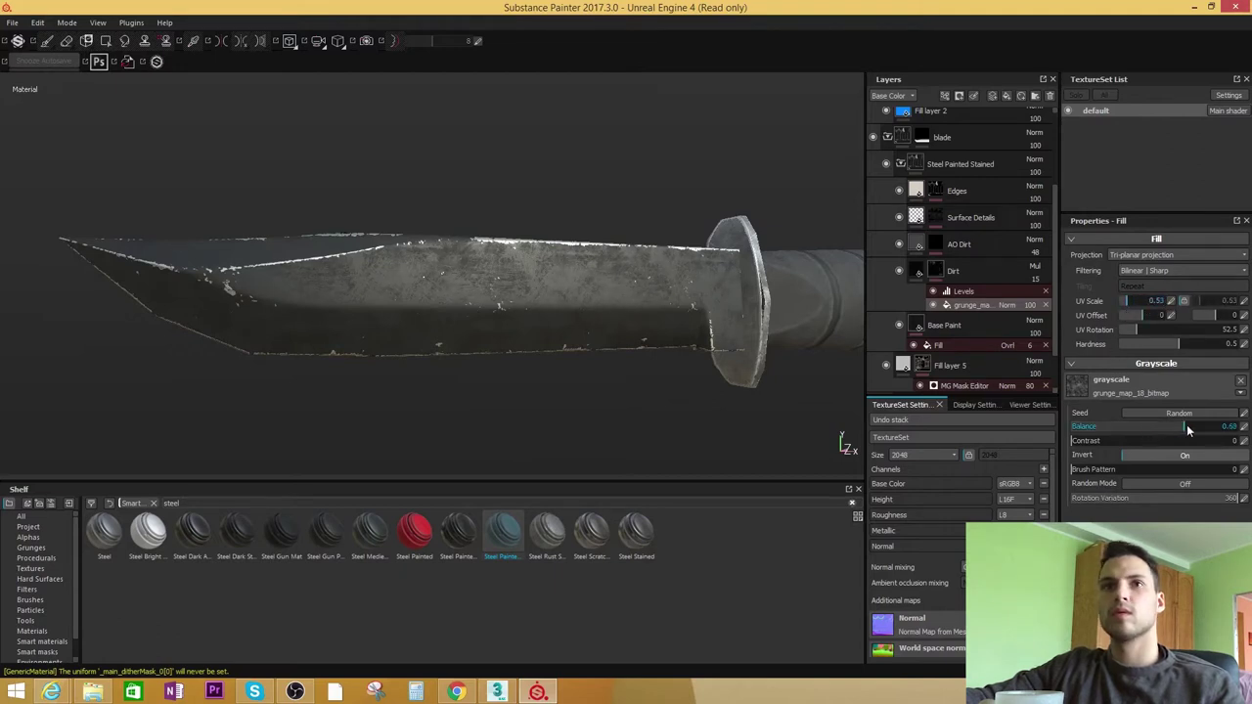
{"action": "mouse_move", "coordinate": [1188, 430]}
{"action": "left_mouse_down"}
{"action": "mouse_move", "coordinate": [1202, 429]}
{"action": "mouse_move", "coordinate": [1189, 426]}
{"action": "left_mouse_up"}
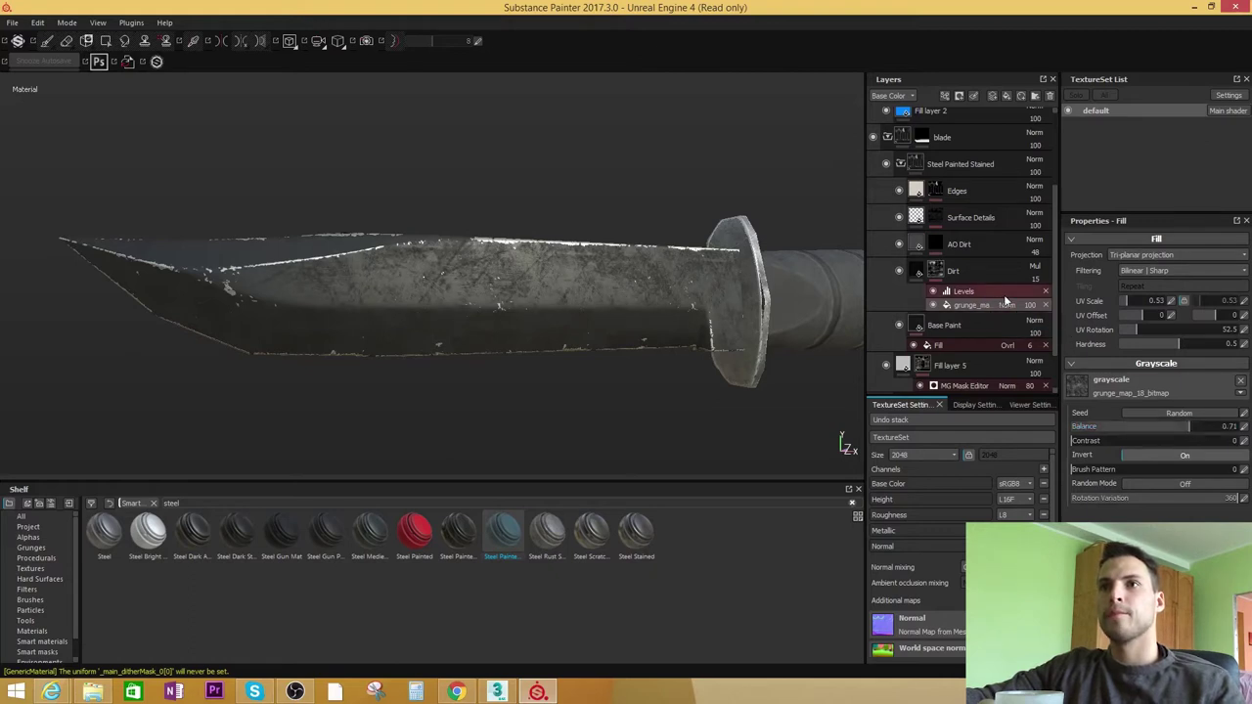
Set the output white point of the Levels effect on the Dirt layer's mask to 0.867 and examine the blade
{"action": "left_click", "coordinate": [969, 292]}
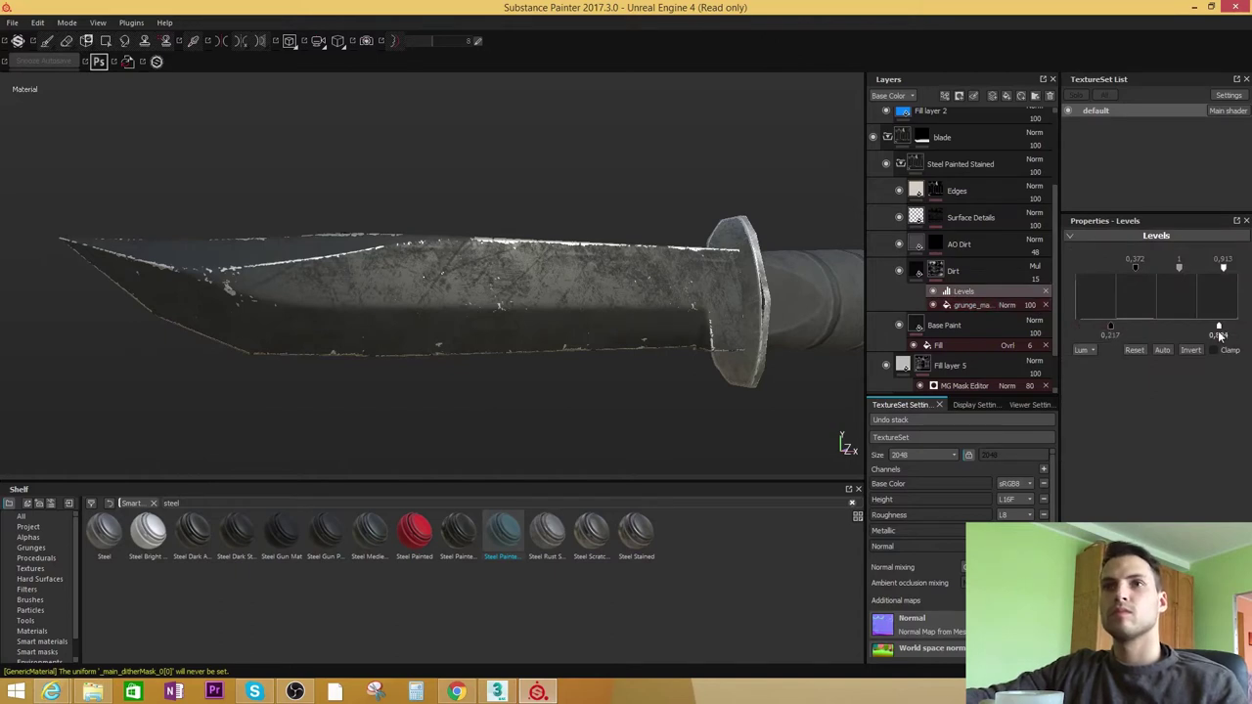
{"action": "left_click_drag", "start_coordinate": [698, 323], "coordinate": [476, 360], "text": "alt"}
{"action": "right_click_drag", "start_coordinate": [476, 360], "coordinate": [548, 352], "text": "alt"}
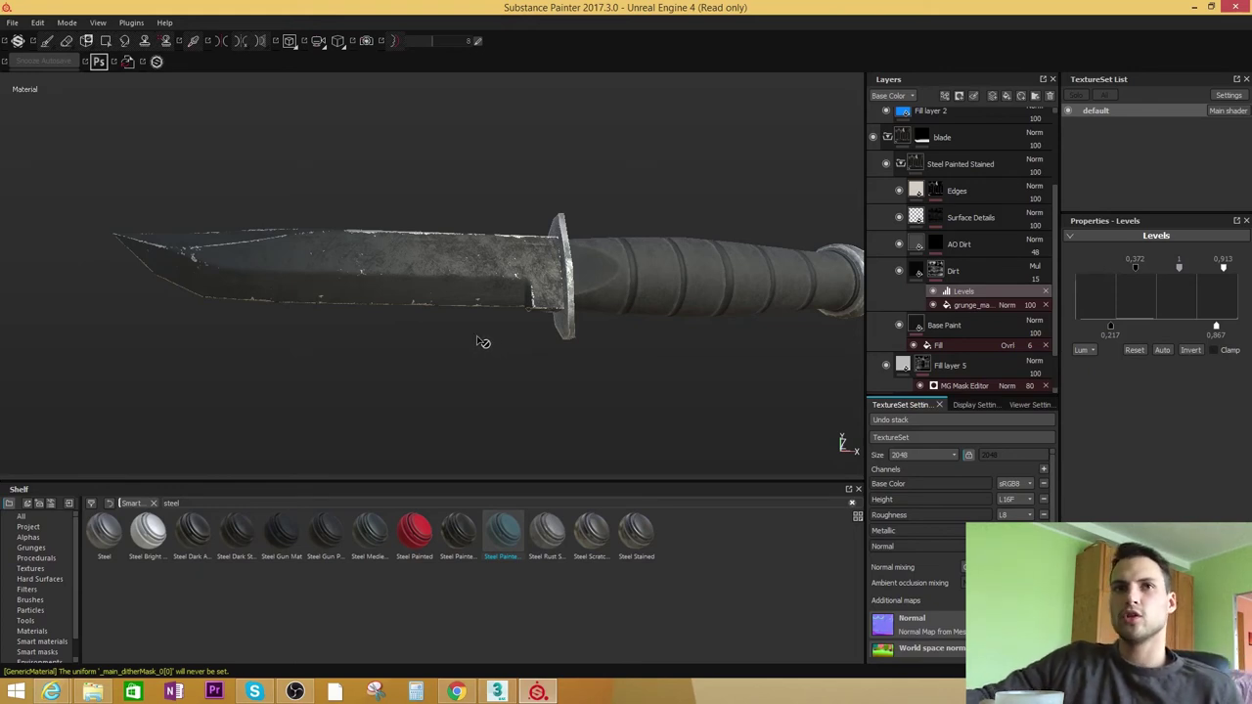
{"action": "left_click_drag", "start_coordinate": [440, 221], "coordinate": [505, 335], "text": "alt"}
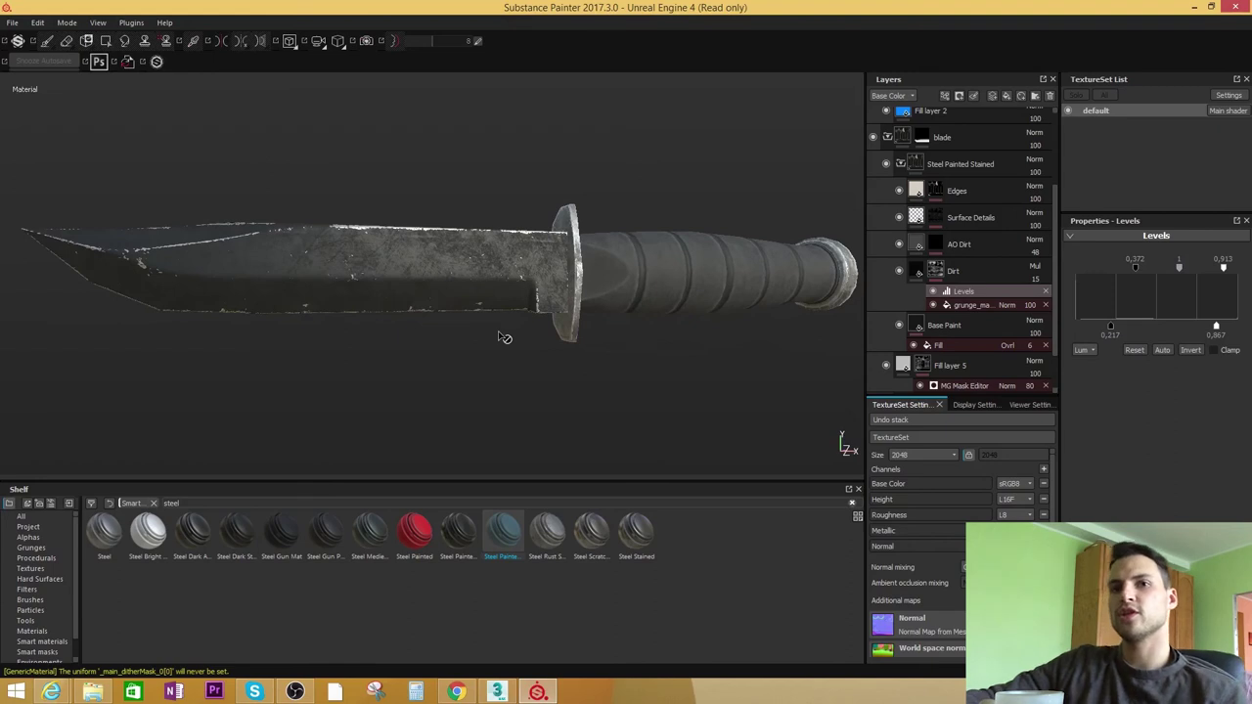